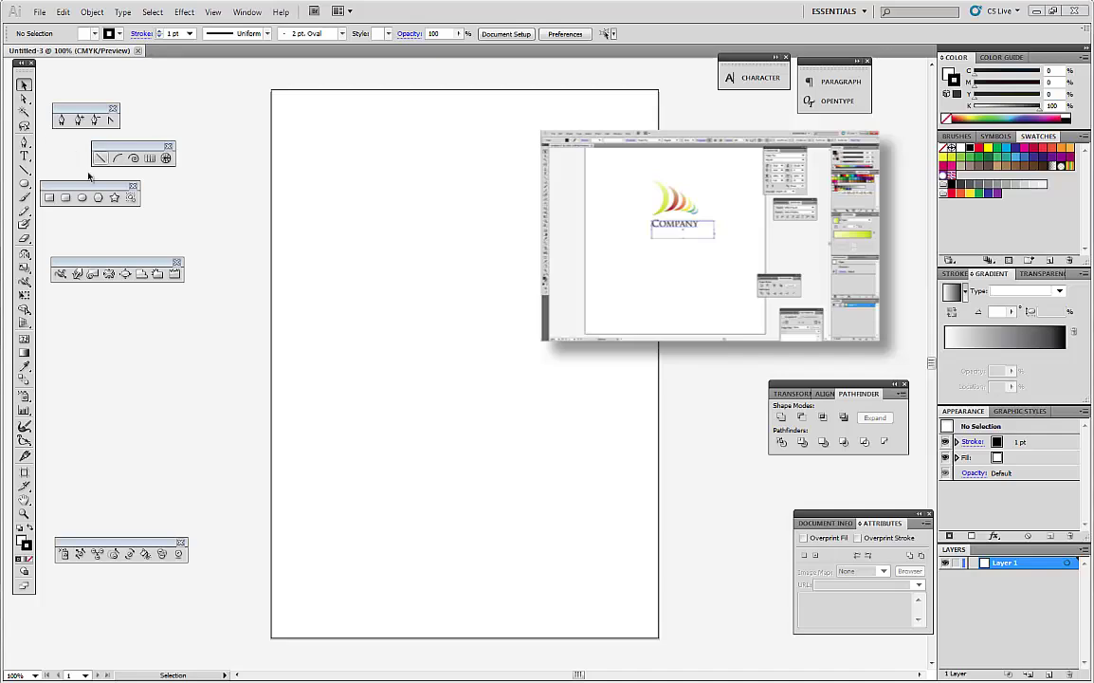
# Step: Draw a black-filled rectangle without a stroke, about 453 by 580 px, covering the middle of the artboard
pyautogui.click(49, 198)
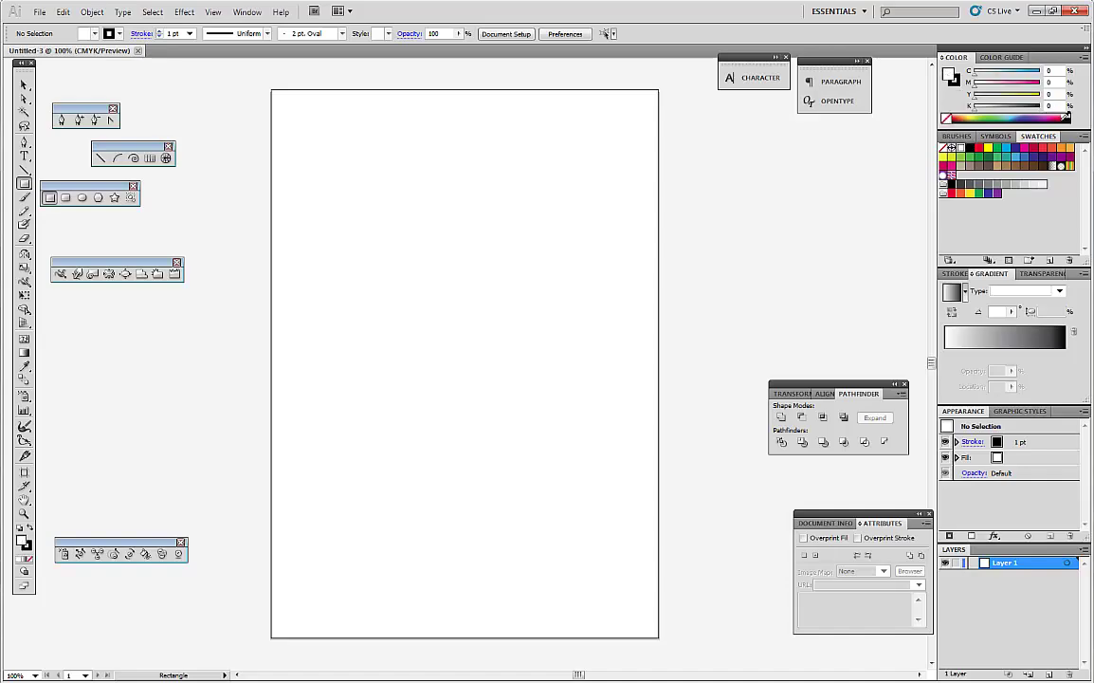
pyautogui.click(947, 85)
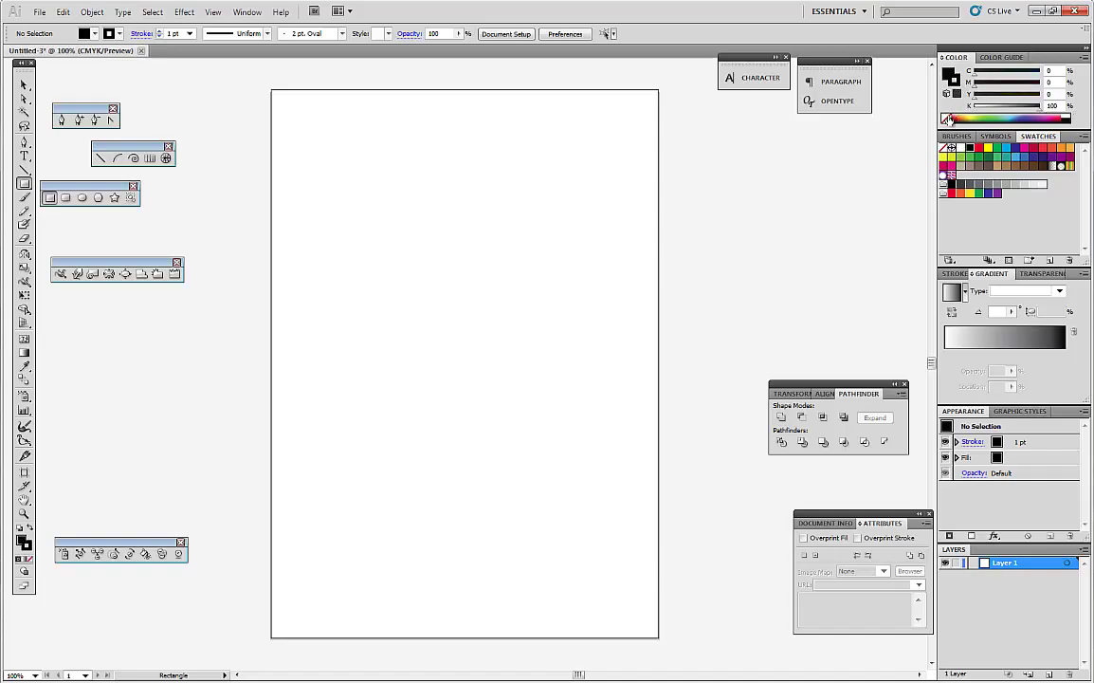
pyautogui.click(953, 81)
pyautogui.press('/')
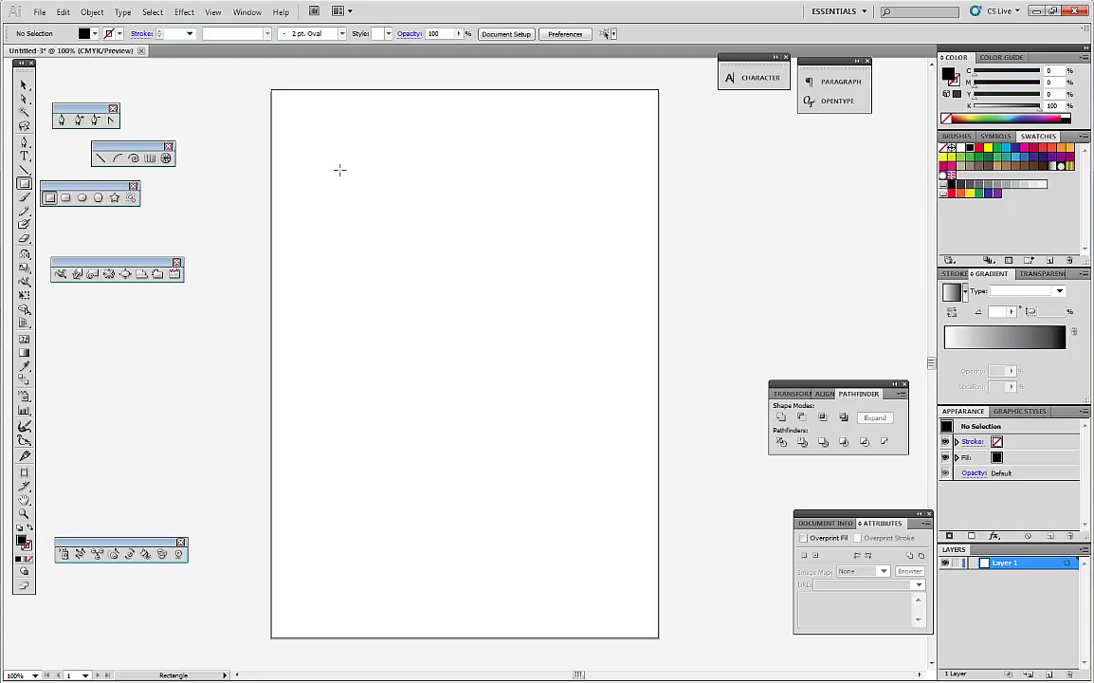
pyautogui.moveTo(340, 169); pyautogui.dragTo(614, 527)
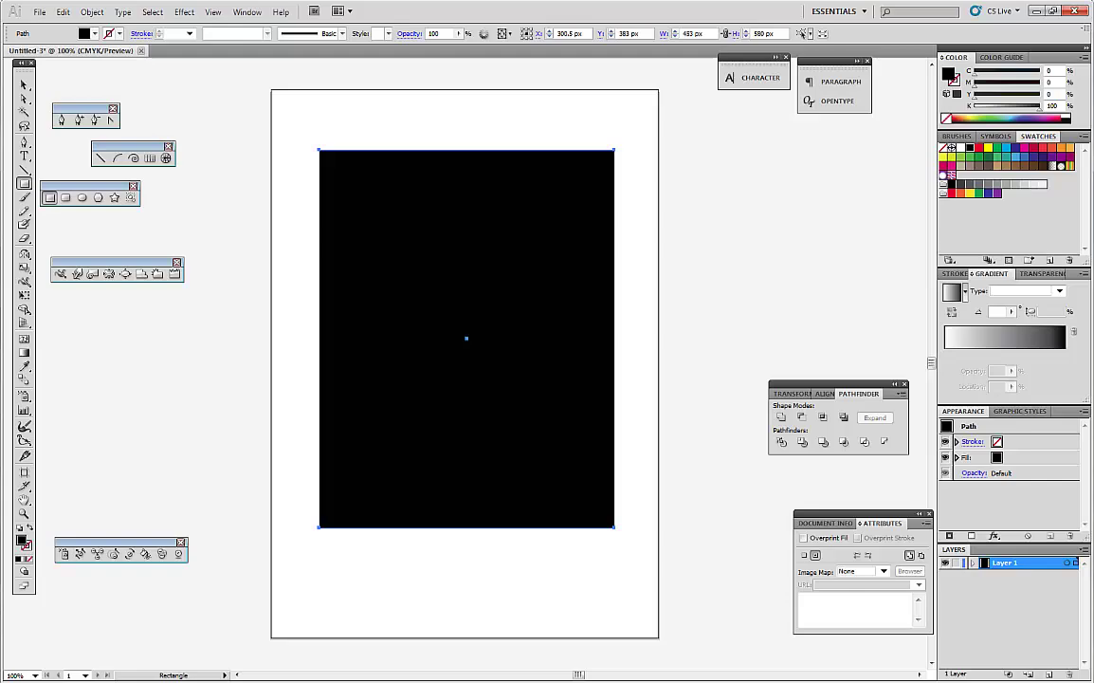
# Step: Show the rulers and place a horizontal and a vertical guide through the rectangle's centre
pyautogui.hotkey('ctrl', 'r')
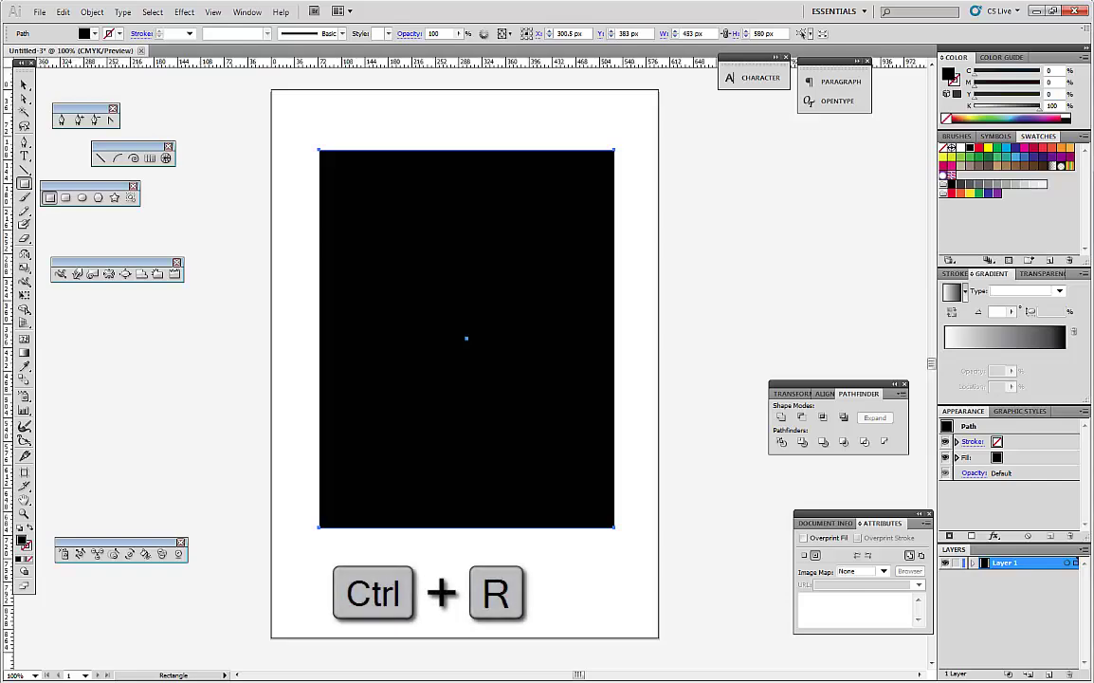
pyautogui.press('v')
pyautogui.moveTo(351, 65); pyautogui.dragTo(468, 338)
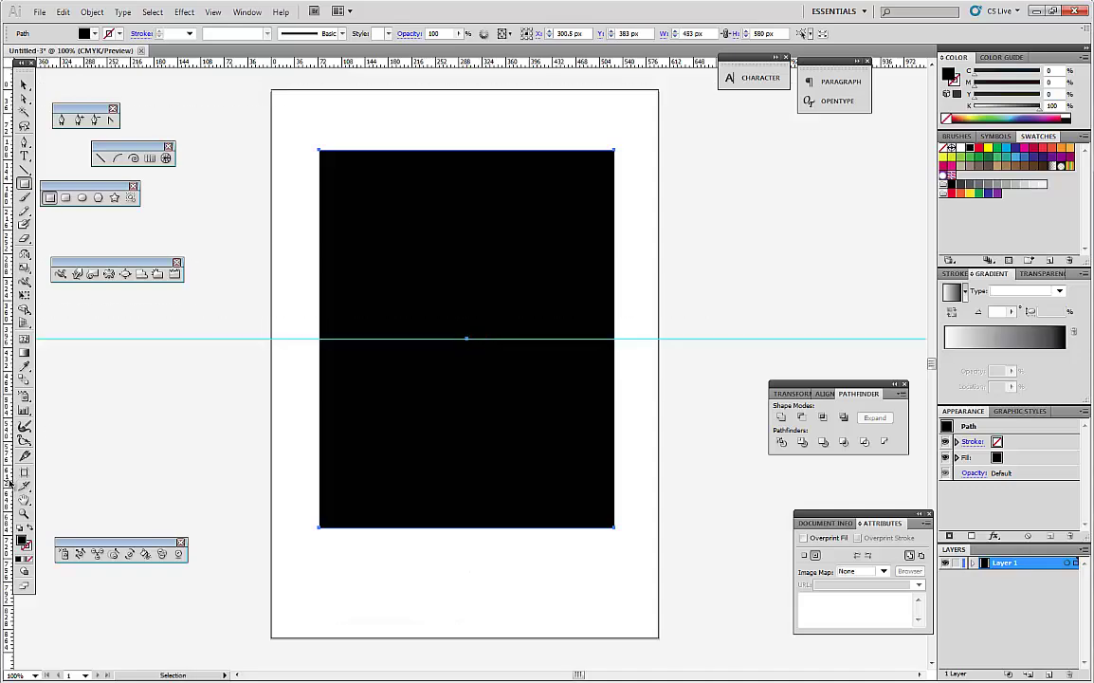
pyautogui.moveTo(10, 436); pyautogui.dragTo(468, 345)
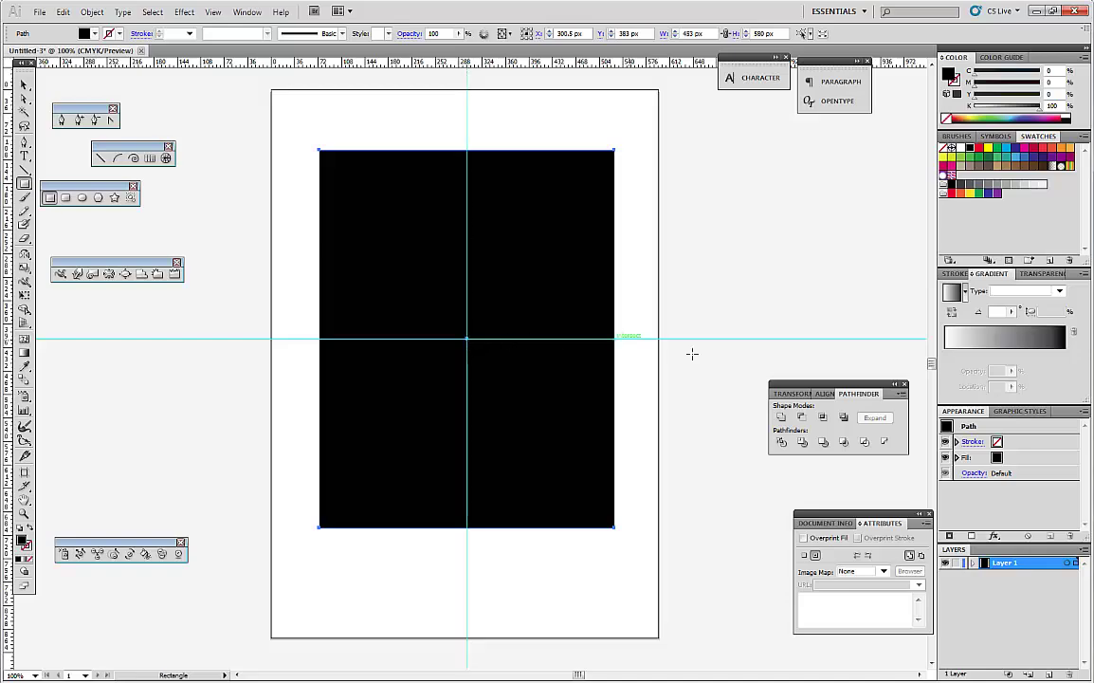
# Step: Lock Layer 1 with the rectangle and add a new layer above it
pyautogui.click(957, 563)
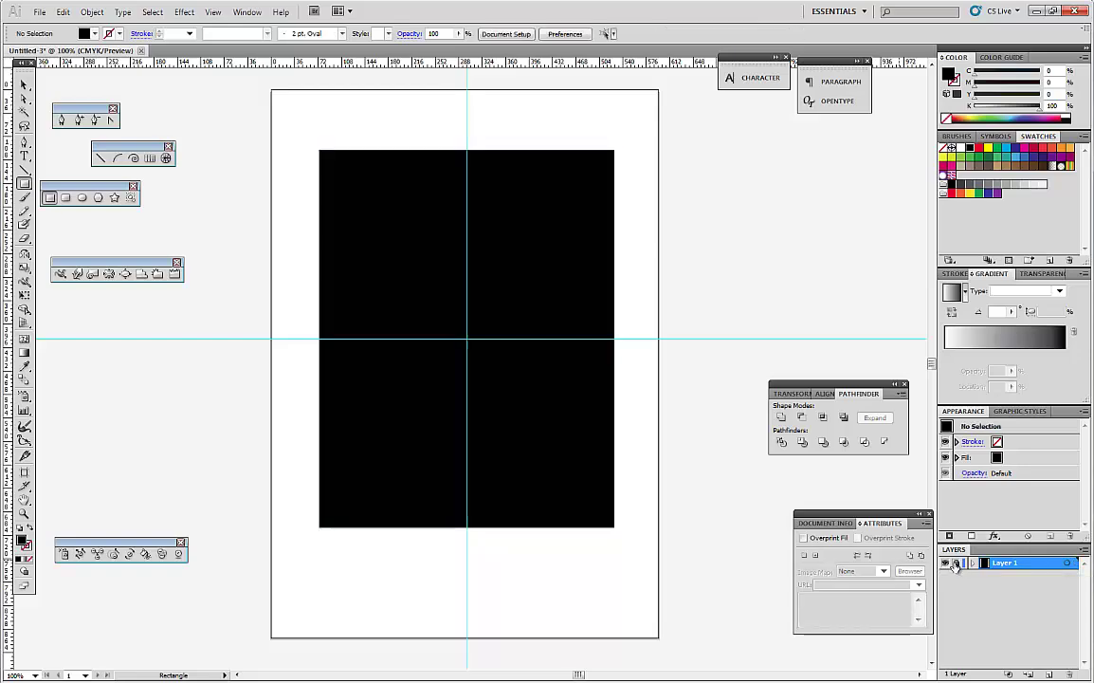
pyautogui.click(1049, 674)
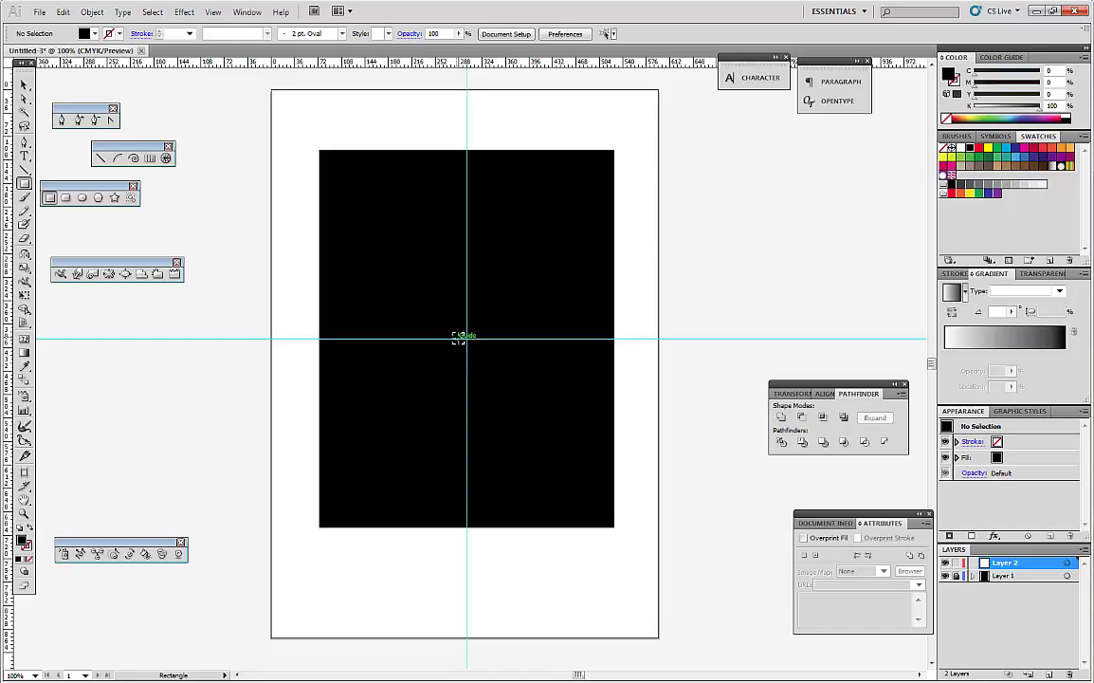
# Step: Draw a circle about 282 px across, centred on the intersection of the guides
pyautogui.scroll(1, 466, 347)
pyautogui.hscroll(1, 525, 355)
pyautogui.scroll(1, 518, 352)
pyautogui.hscroll(1, 518, 351)
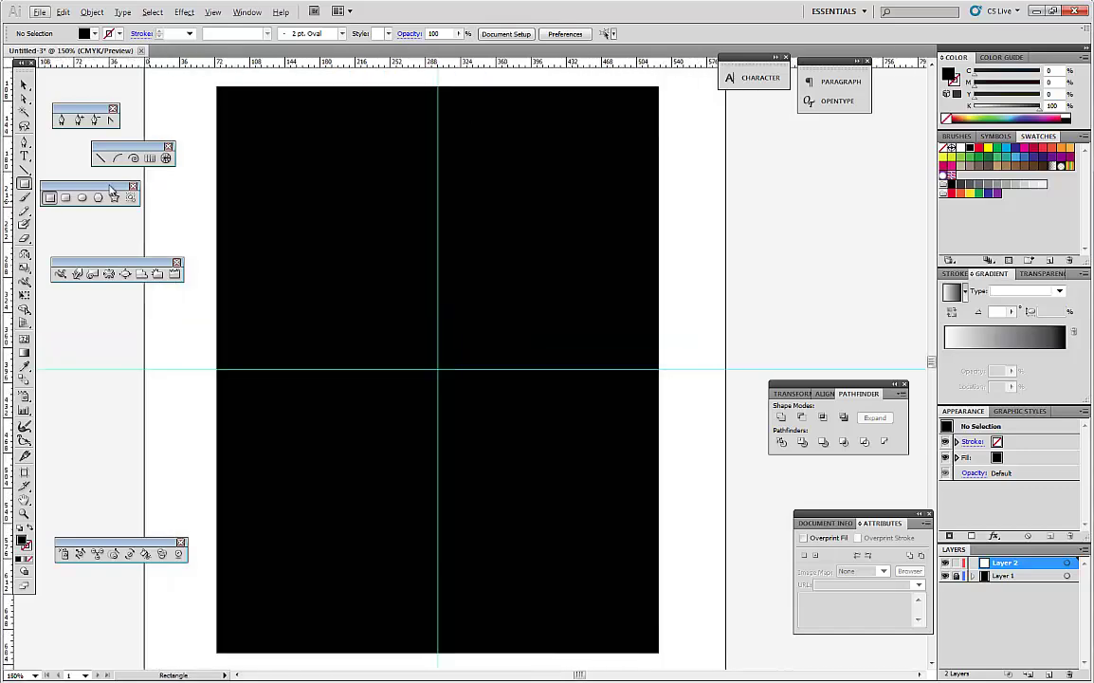
pyautogui.click(83, 198)
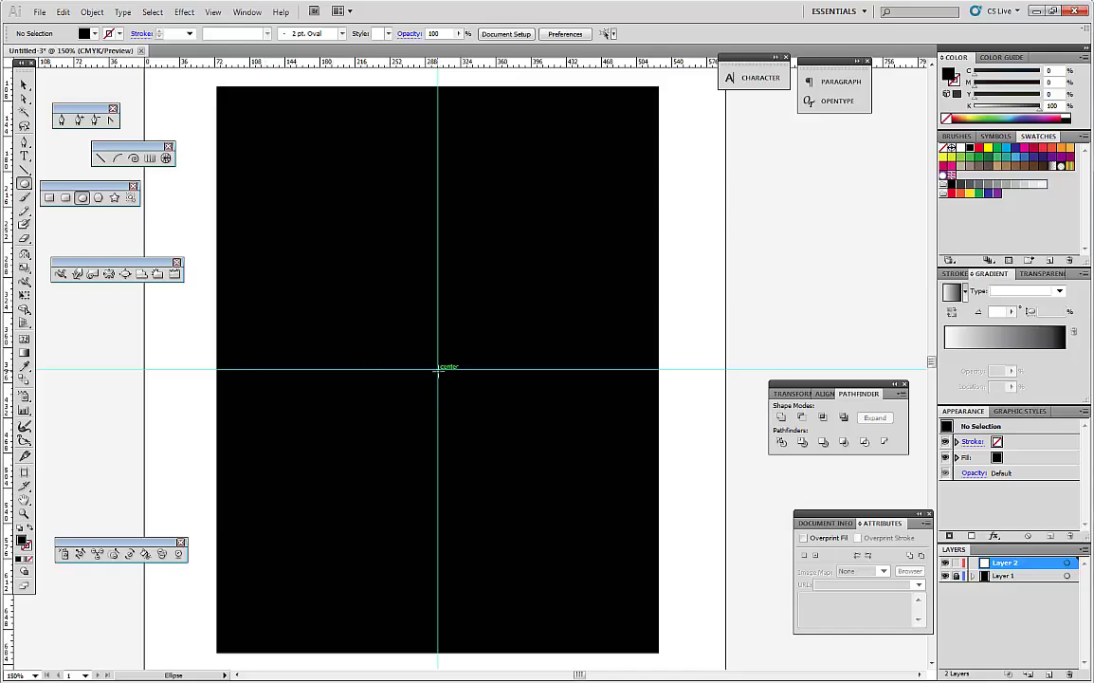
pyautogui.moveTo(437, 369); pyautogui.dragTo(578, 500)
# Step: Draw a second, smaller circle about 136 px across, centred on the same guide intersection
pyautogui.scroll(3, 454, 394)
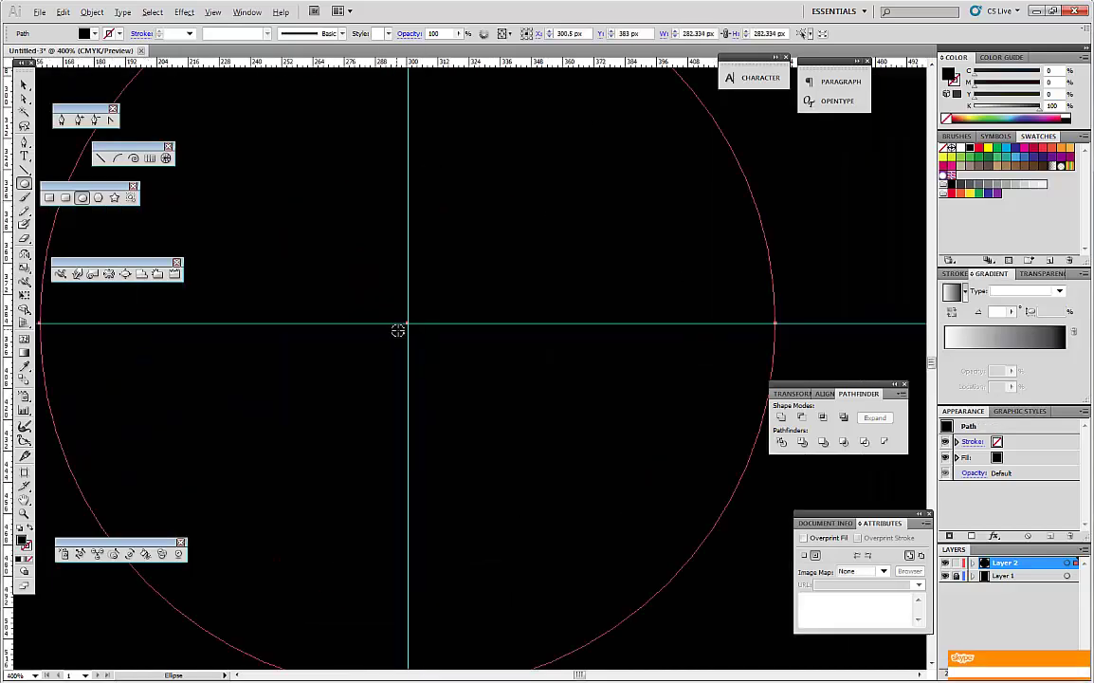
pyautogui.scroll(5, 418, 320)
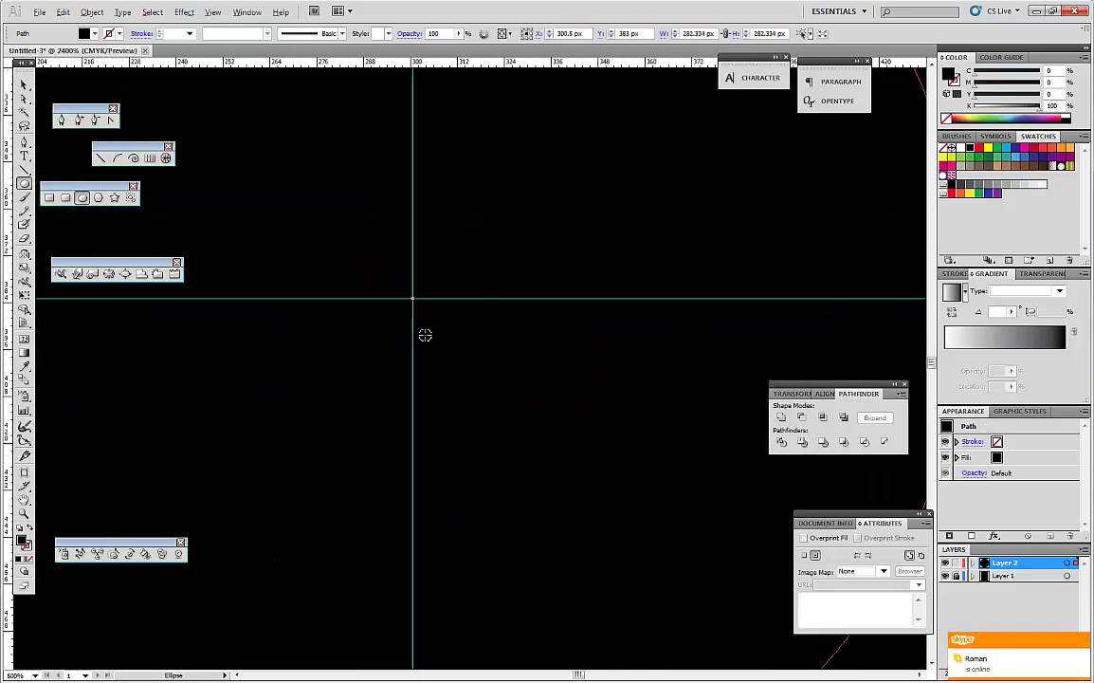
pyautogui.scroll(-8, 424, 335)
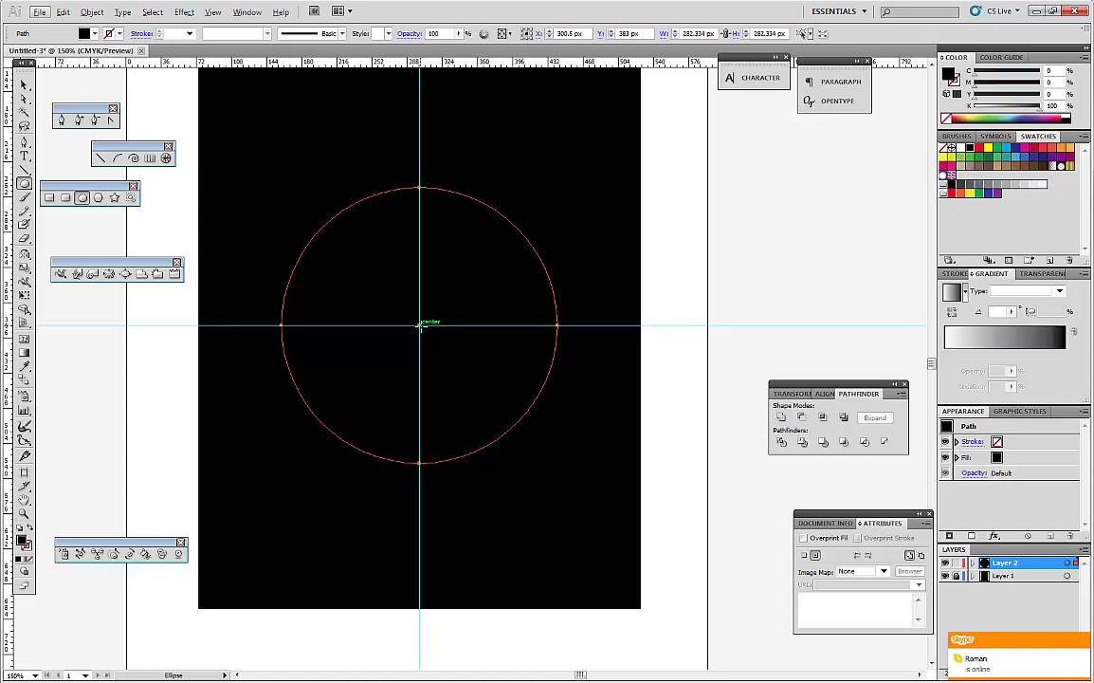
pyautogui.moveTo(420, 325); pyautogui.dragTo(485, 389)
pyautogui.press('v')
pyautogui.hotkey('ctrl', 't')
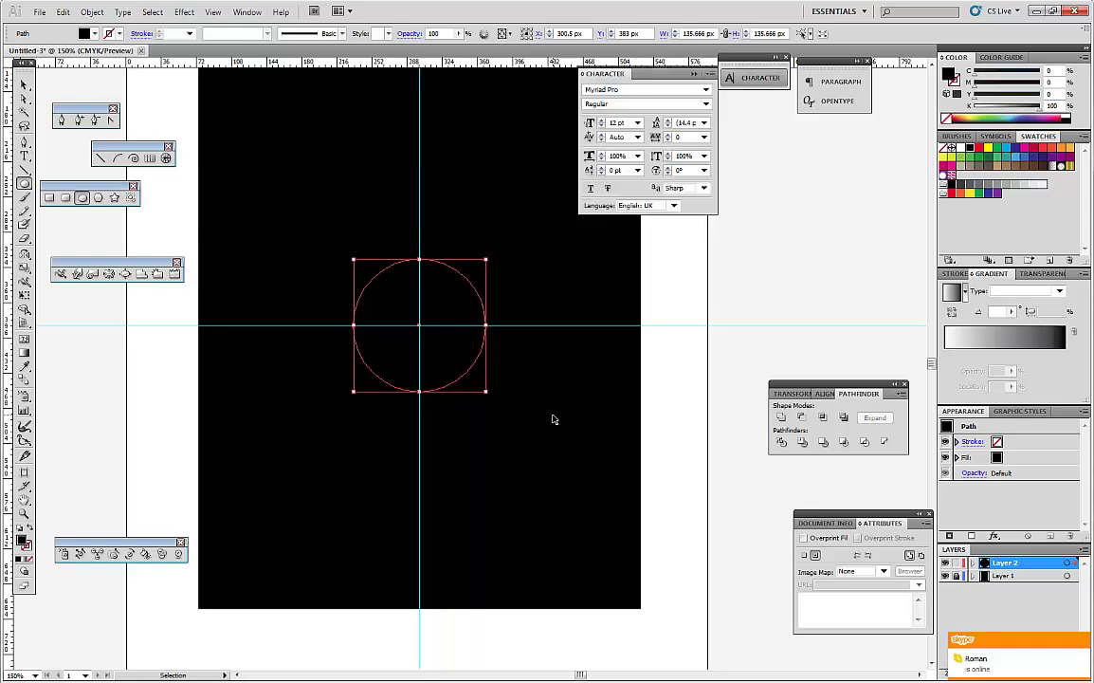
pyautogui.hotkey('ctrl', 'shift', 'b')
pyautogui.press('v')
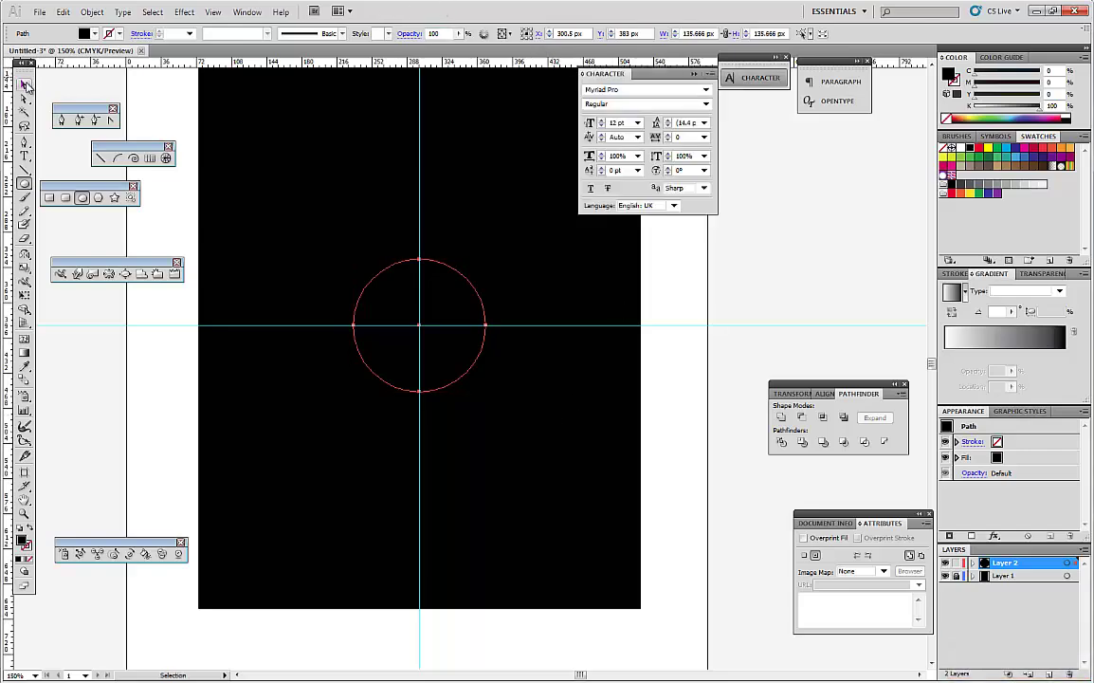
# Step: Remove the fill of the large circle and give it a white stroke
pyautogui.moveTo(485, 390); pyautogui.dragTo(558, 463)
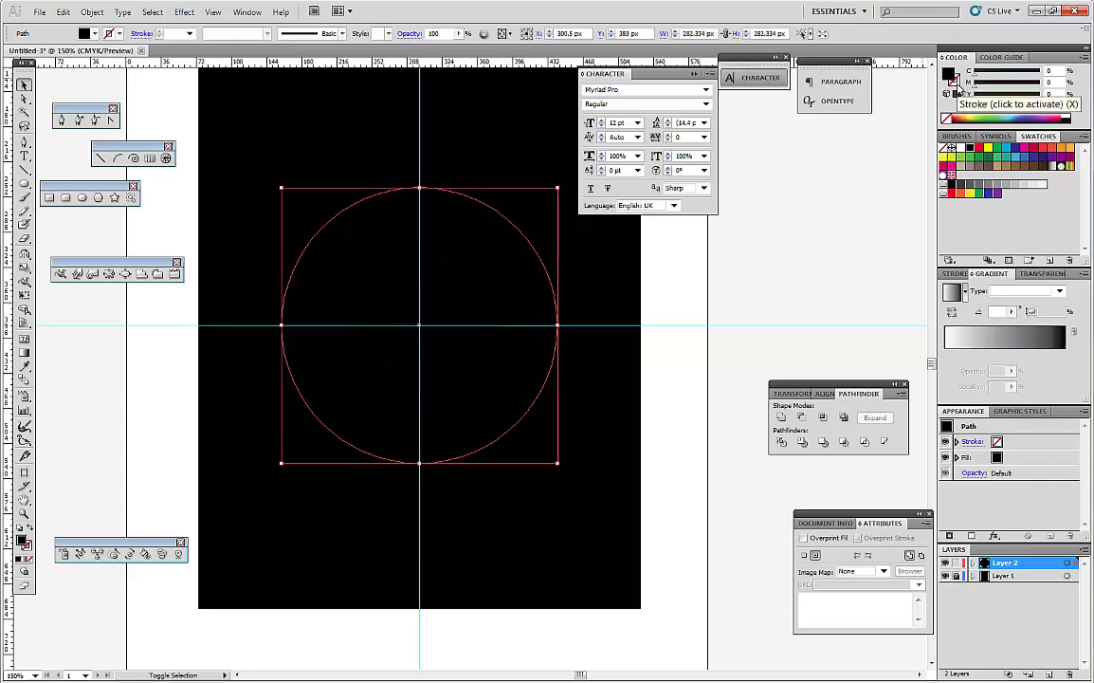
pyautogui.click(947, 119)
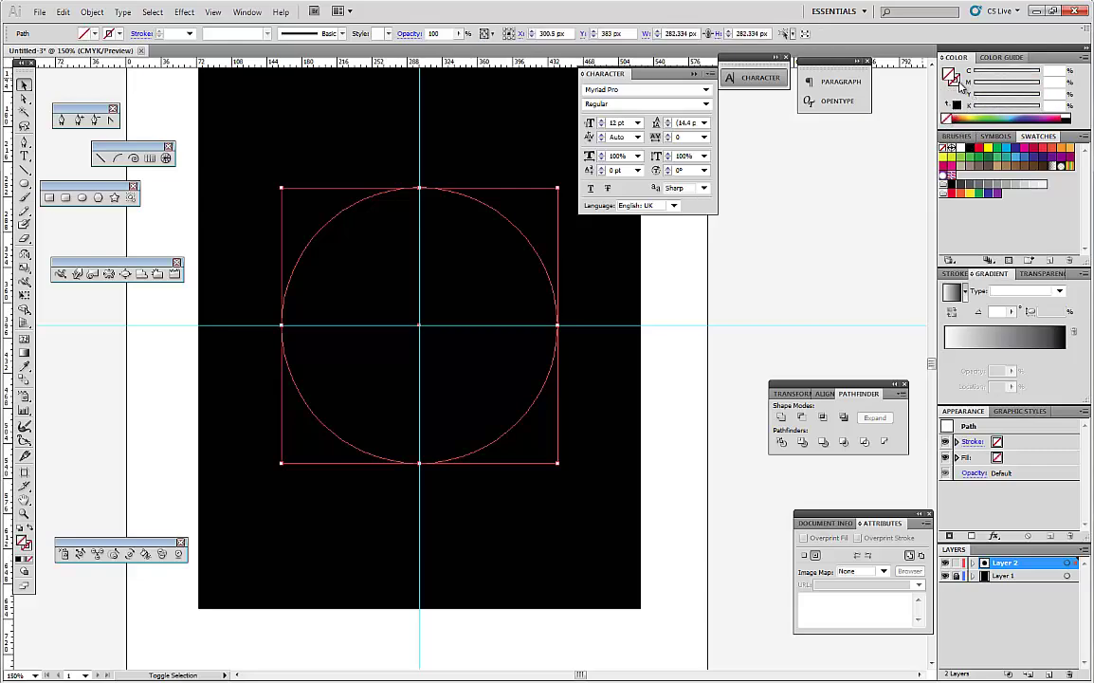
pyautogui.click(1069, 113)
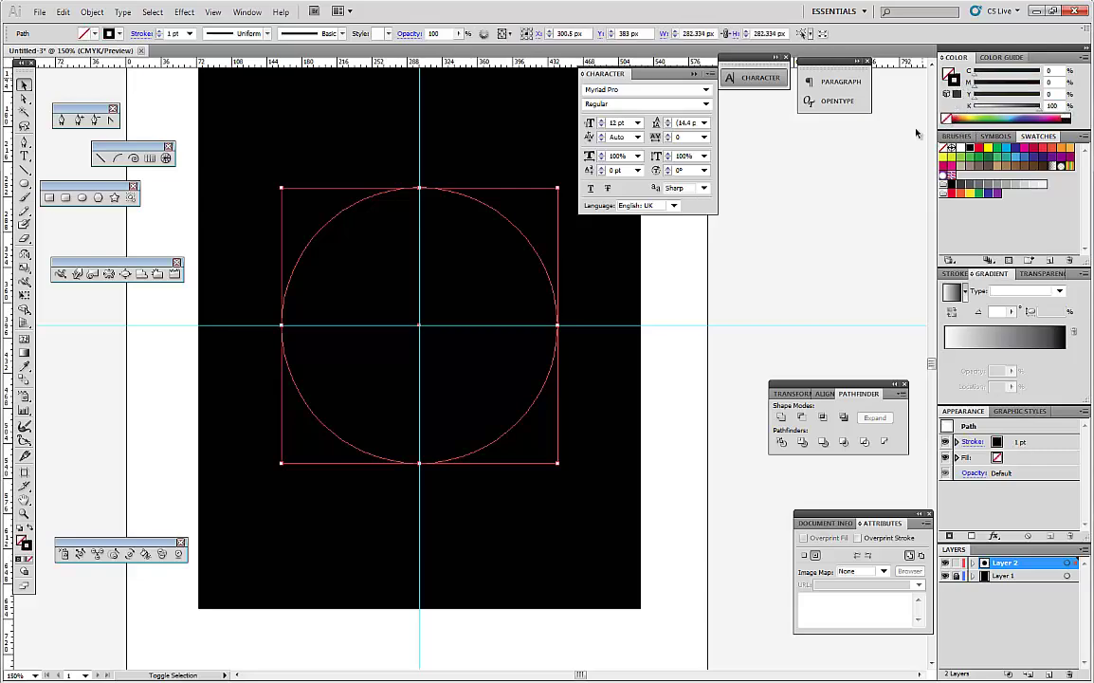
pyautogui.click(1071, 110)
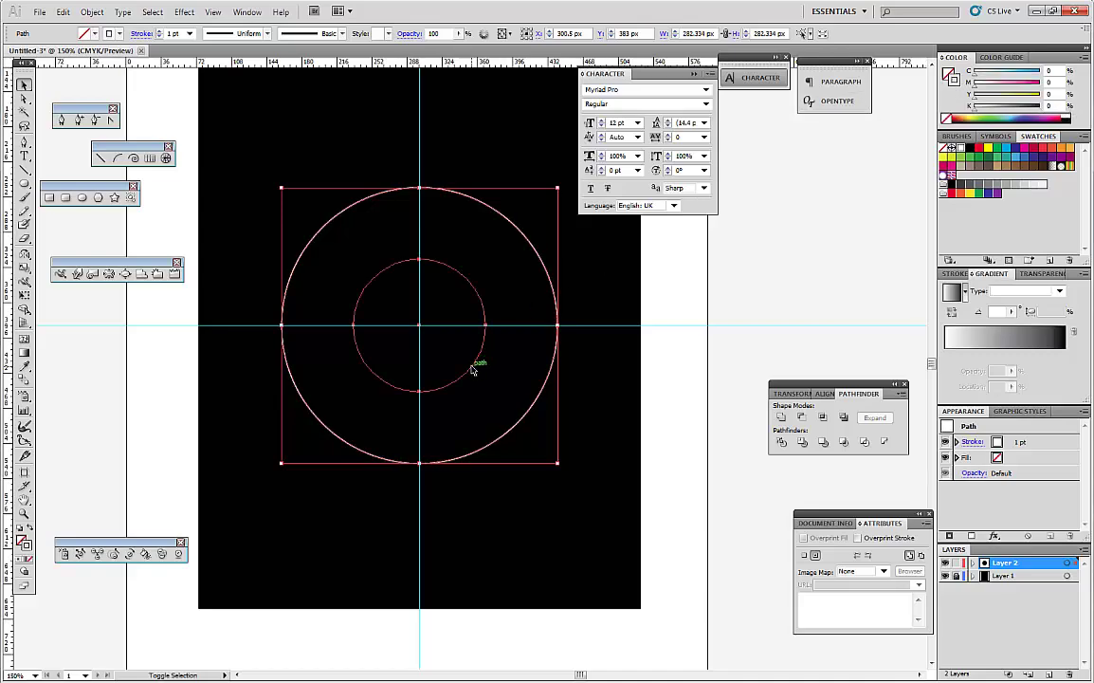
# Step: Give the small circle a white stroke as well and set both circles' stroke weight to 0.25 pt
pyautogui.keyDown('shift'); pyautogui.click(473, 370); pyautogui.keyUp('shift')
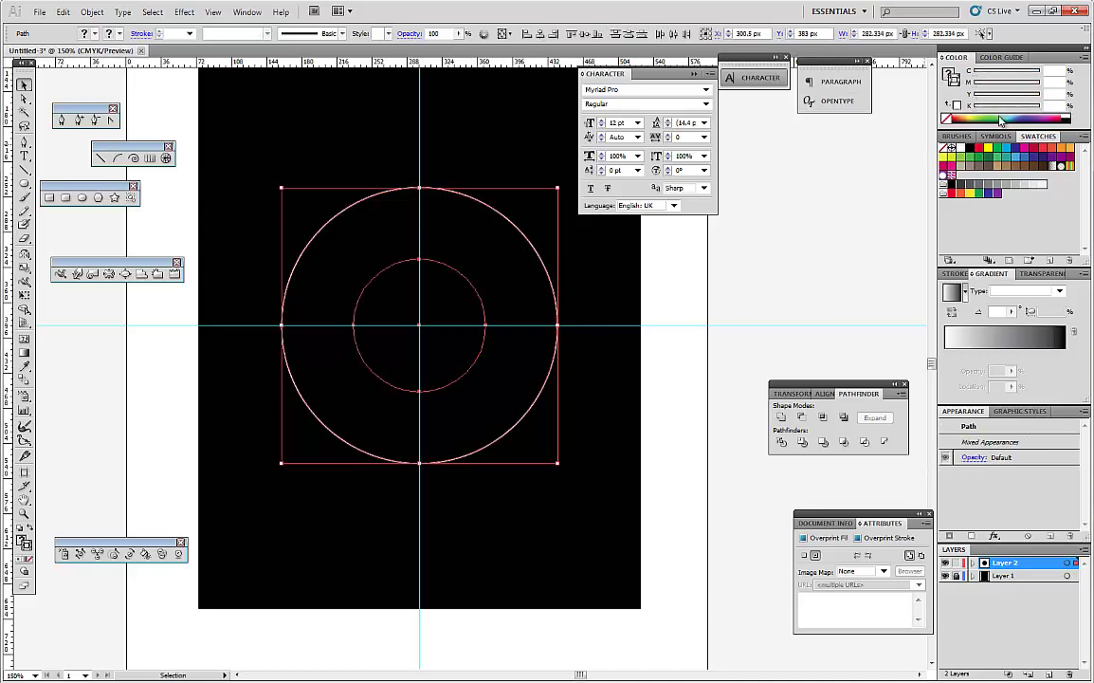
pyautogui.click(1071, 110)
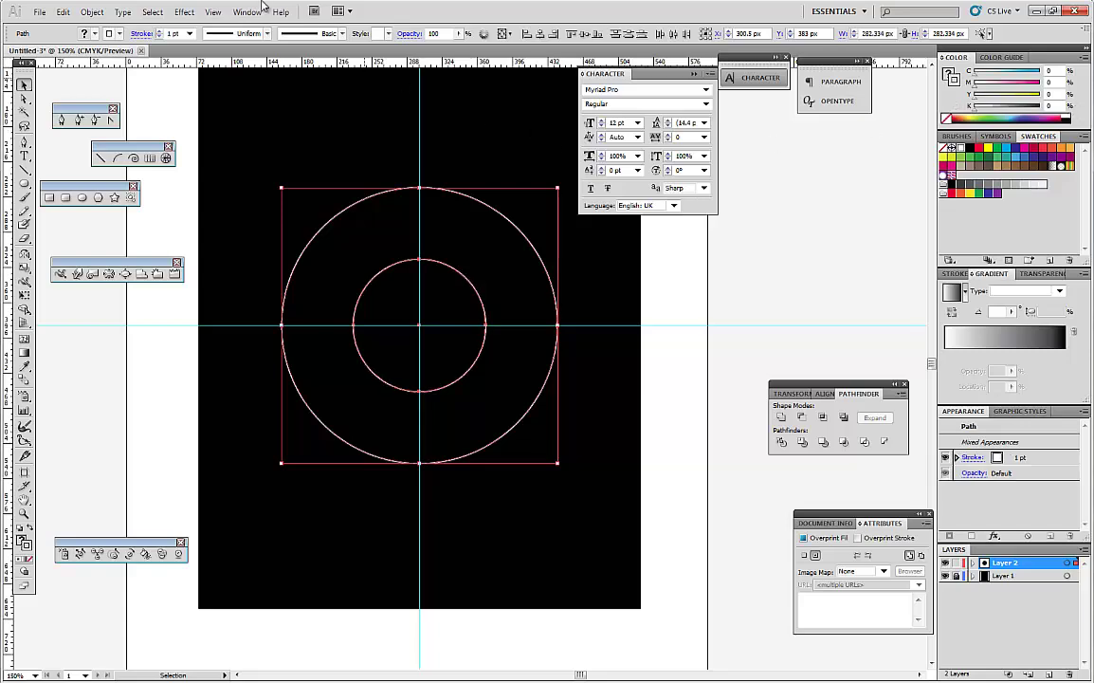
pyautogui.click(189, 33)
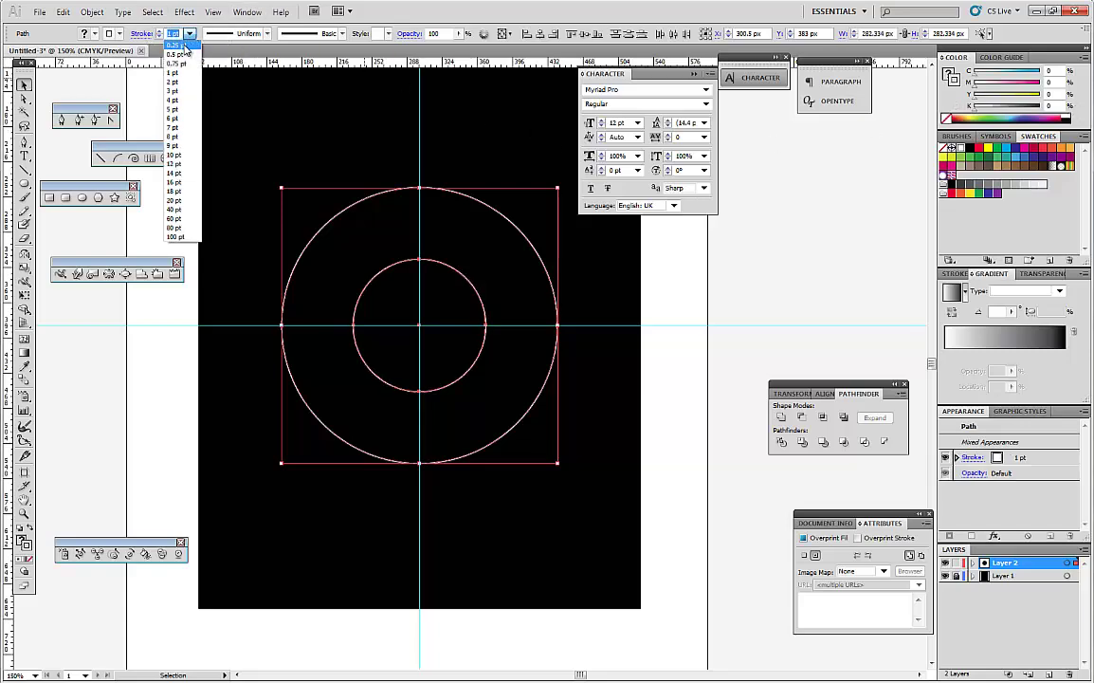
pyautogui.click(175, 44)
pyautogui.click(669, 453)
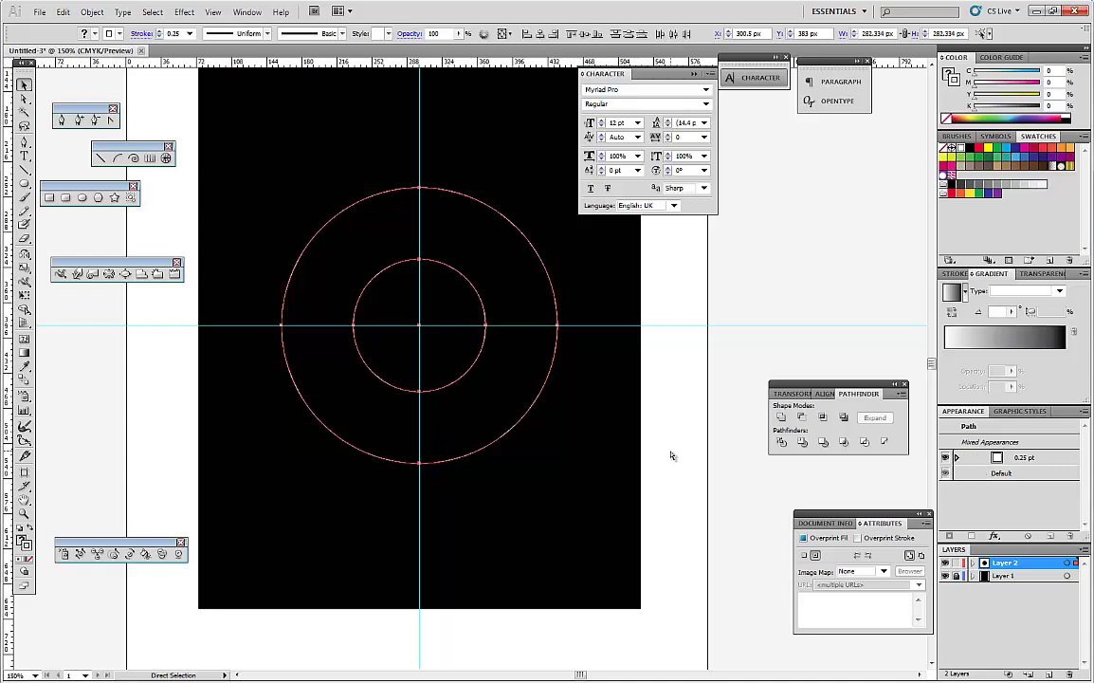
pyautogui.click(694, 73)
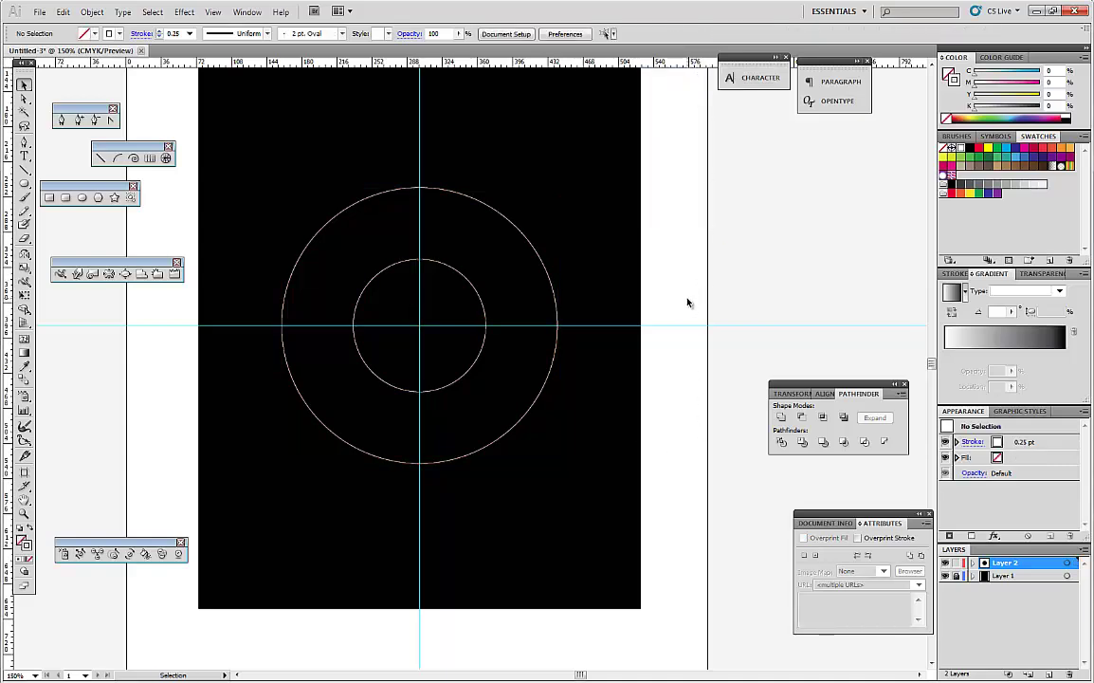
# Step: Enlarge the inner circle slightly about its centre, keeping it concentric with the outer circle
pyautogui.click(468, 379)
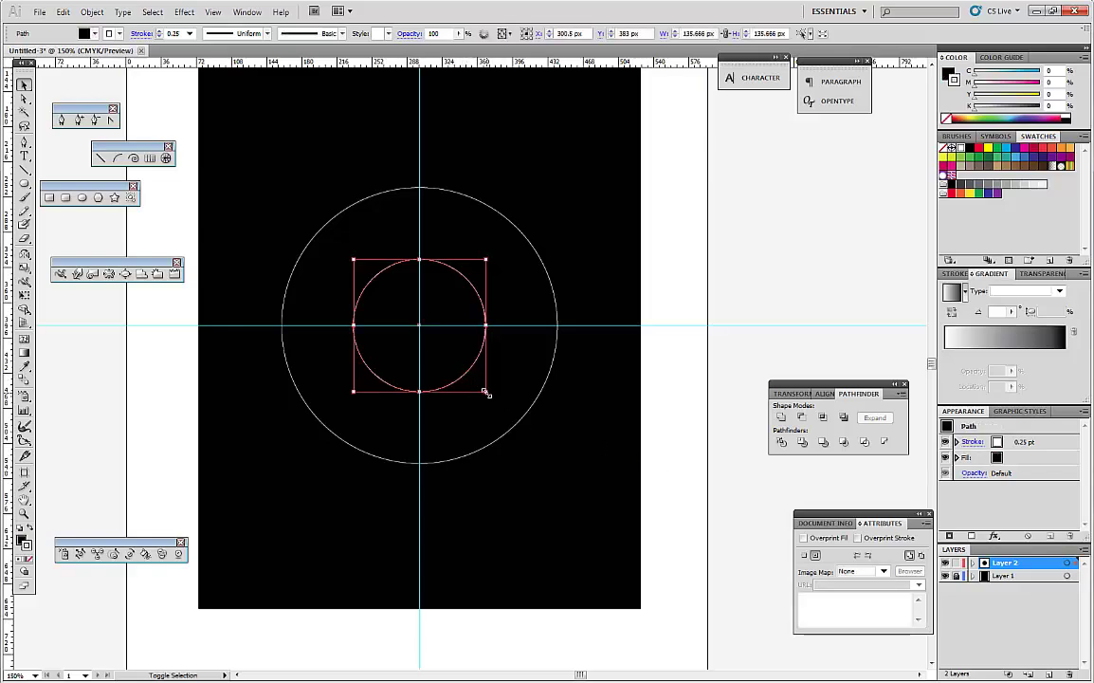
pyautogui.moveTo(488, 394)
pyautogui.mouseDown()
pyautogui.moveTo(484, 386)
pyautogui.moveTo(493, 398)
pyautogui.mouseUp()
pyautogui.click(722, 482)
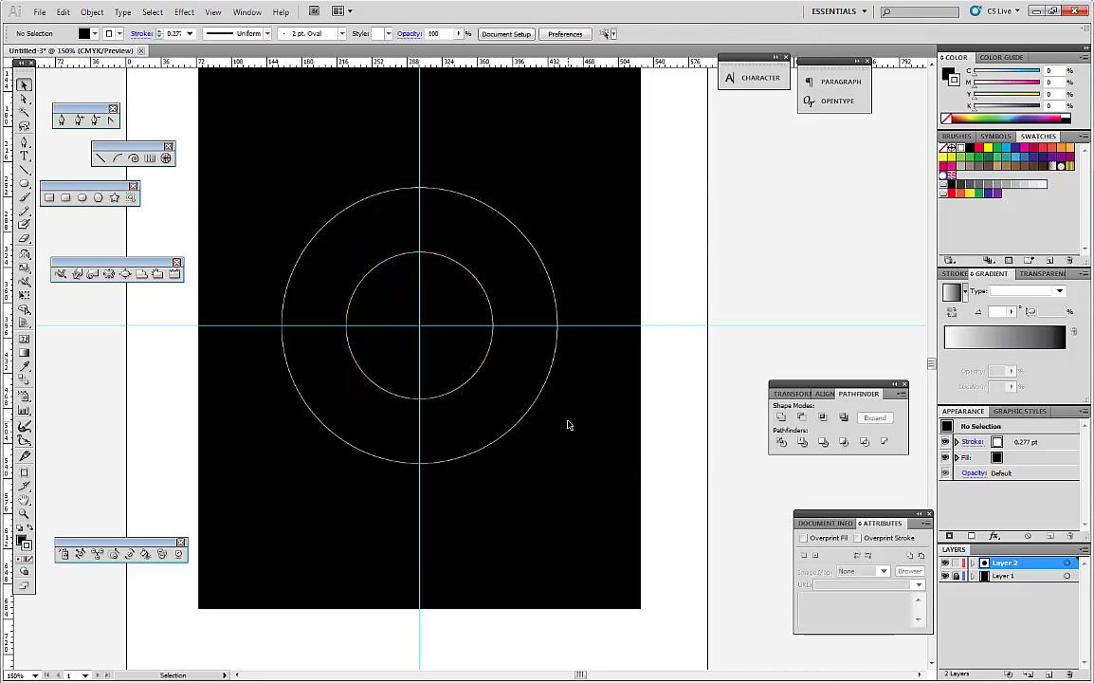
# Step: Draw a curved petal outline with the Pen tool from the inner circle's upper edge, around the outer circle, and back to the vertical guide above centre
pyautogui.scroll(1, 428, 342)
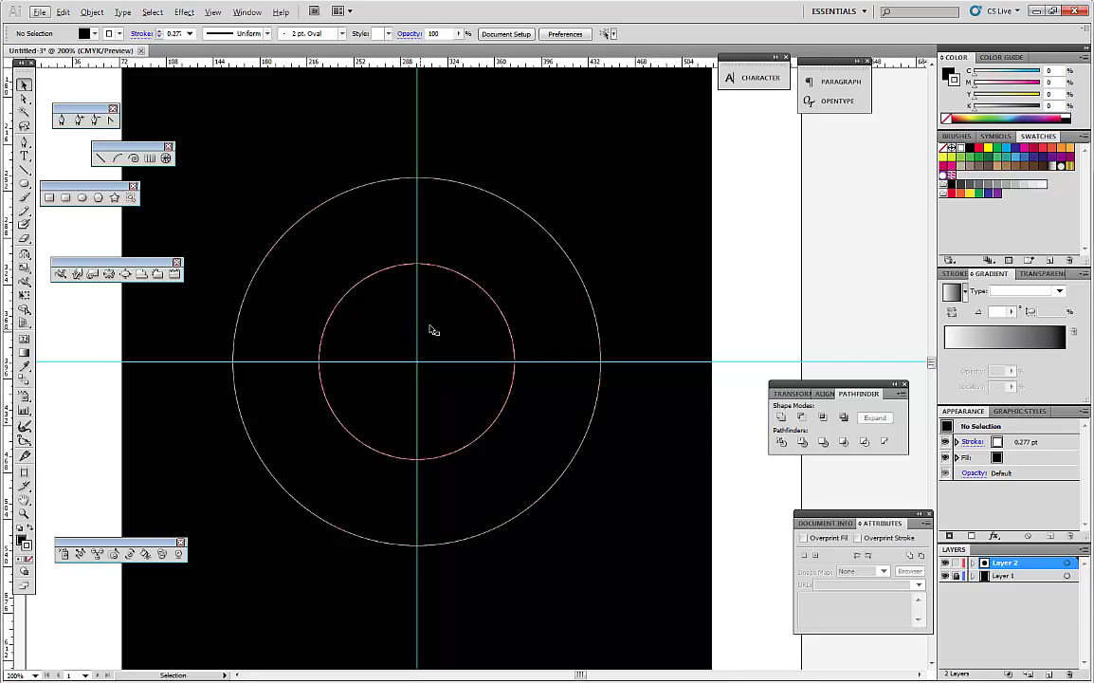
pyautogui.click(61, 120)
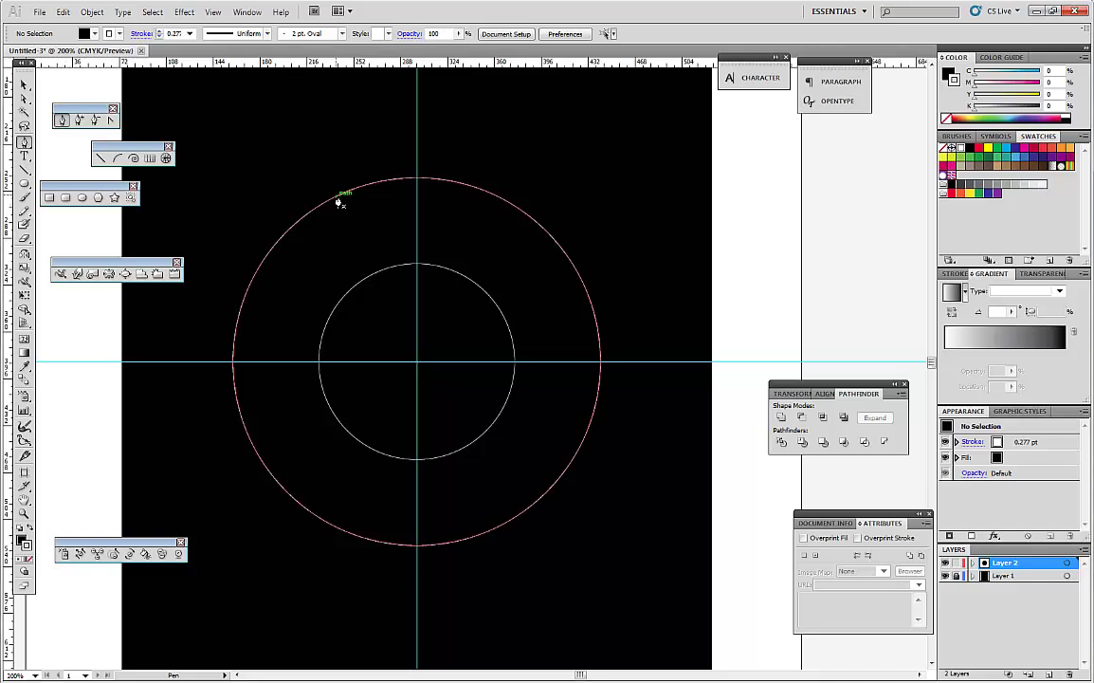
pyautogui.click(386, 269)
pyautogui.click(315, 207)
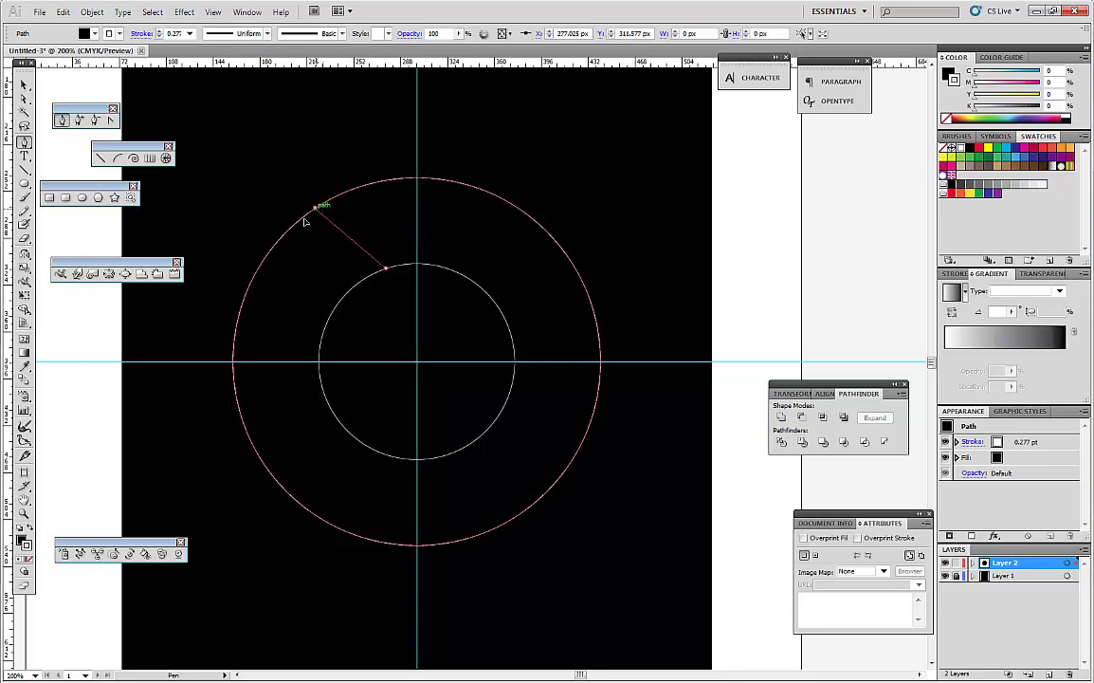
pyautogui.moveTo(305, 222); pyautogui.dragTo(272, 235)
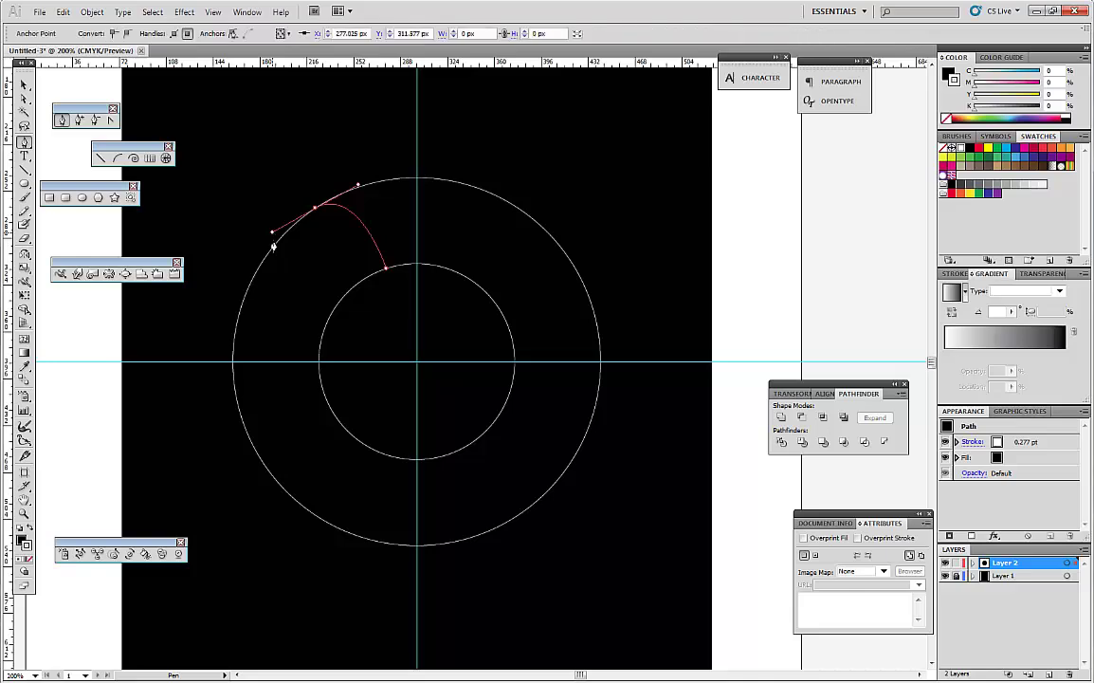
pyautogui.click(355, 329)
pyautogui.moveTo(358, 334); pyautogui.dragTo(420, 344)
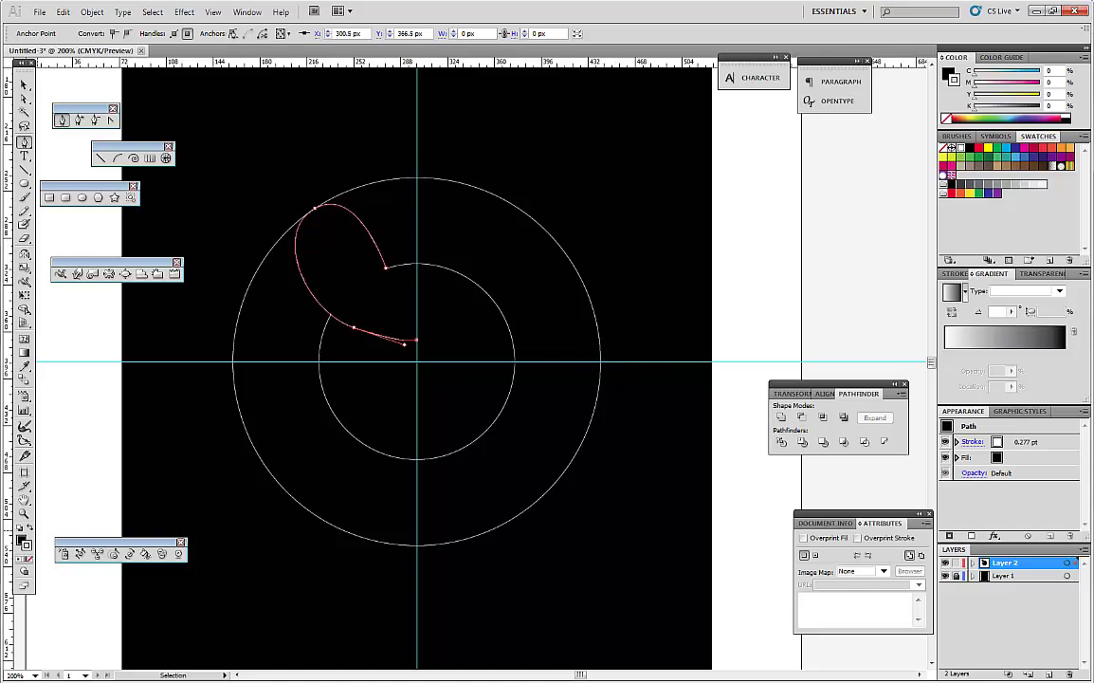
# Step: Remove the fill from the petal path and get ready to adjust its anchor points with Direct Selection
pyautogui.click(22, 540)
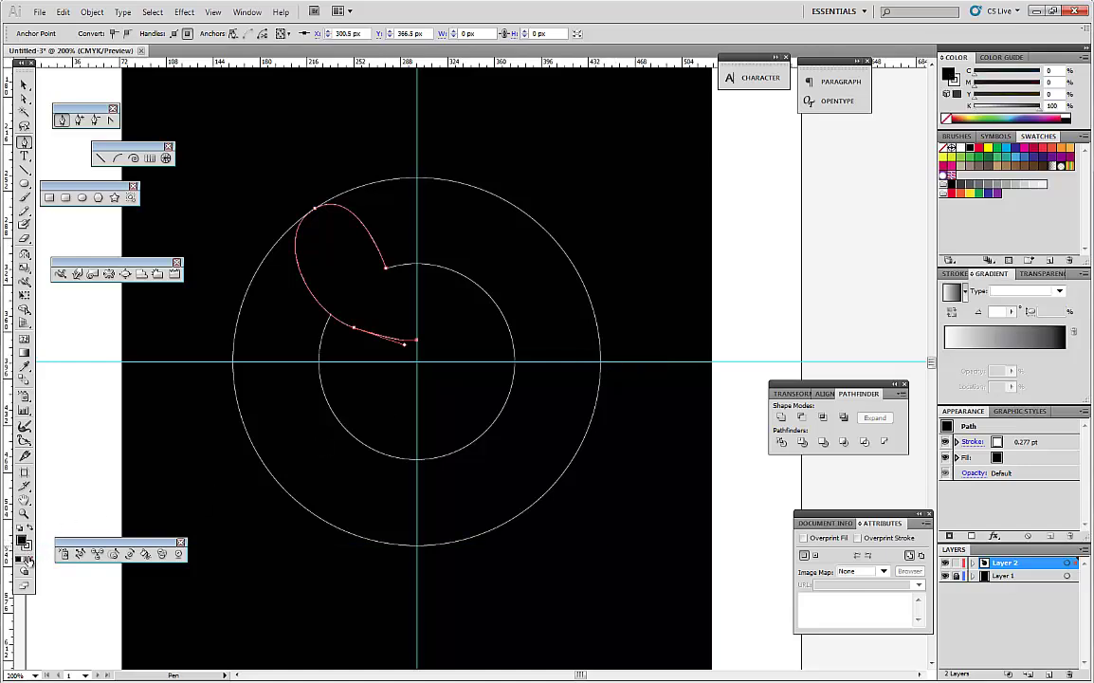
pyautogui.click(29, 560)
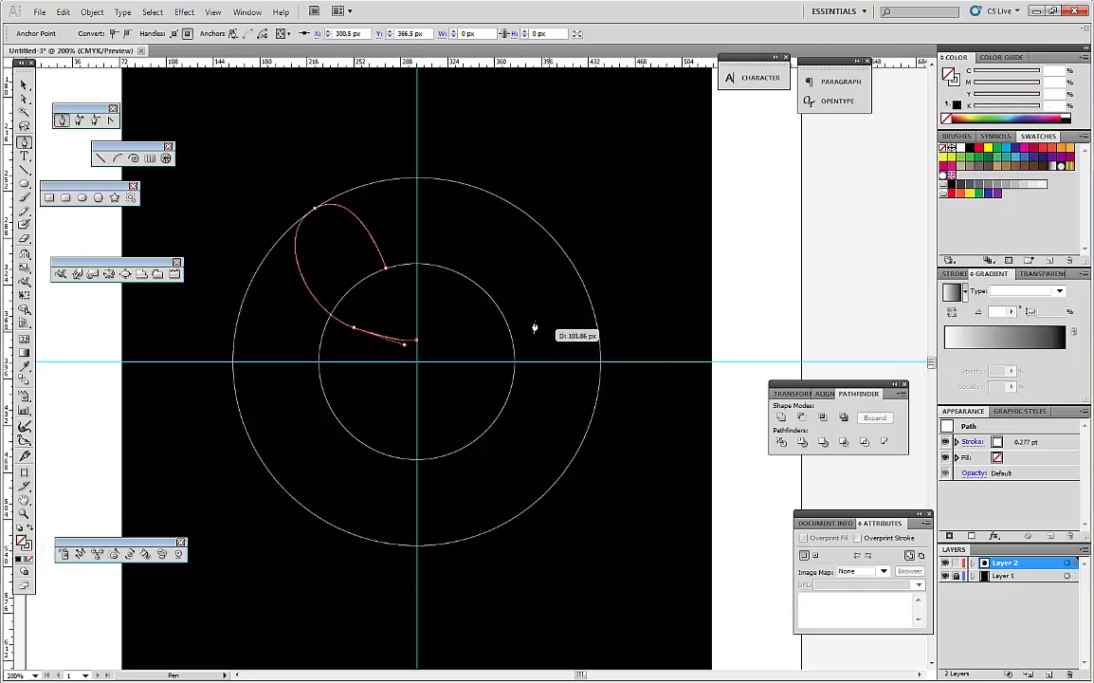
pyautogui.click(24, 99)
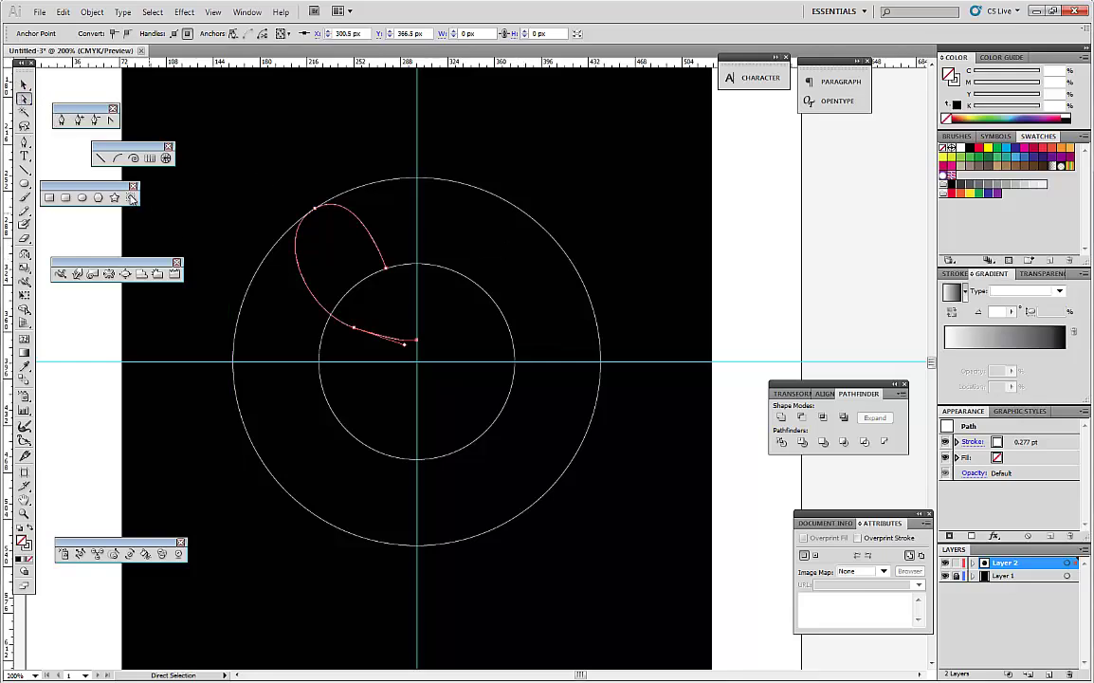
# Step: Smooth the petal's lower-left curve by lengthening the outer direction handle of its lower anchor point with Direct Selection
pyautogui.click(361, 118)
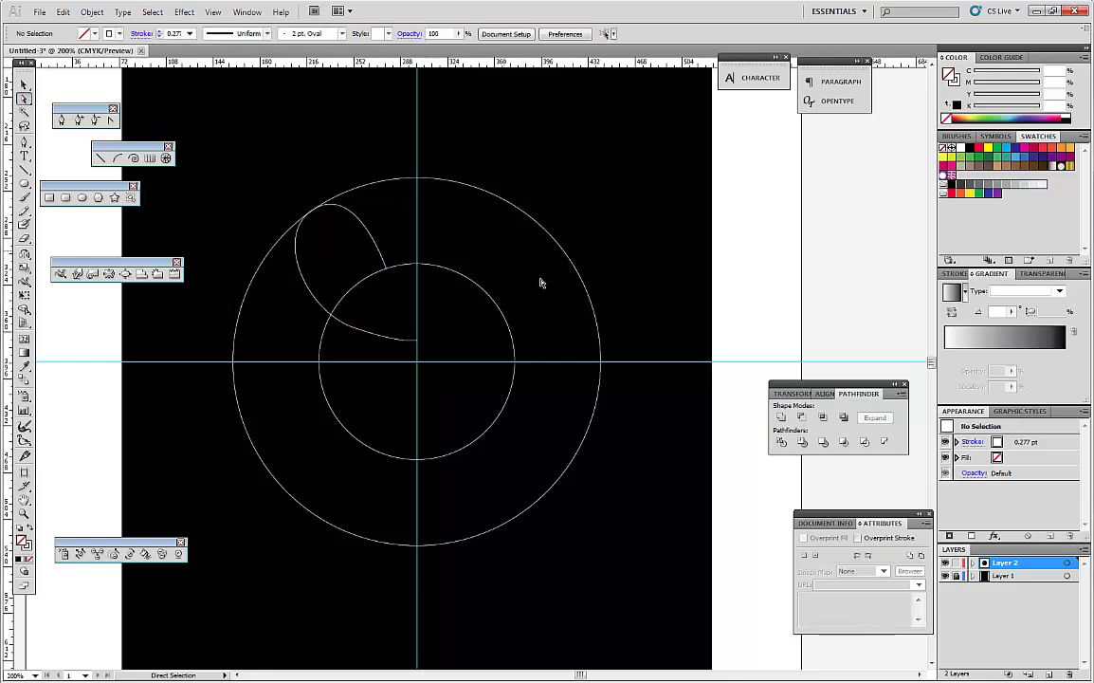
pyautogui.hotkey('ctrl', '=')
pyautogui.click(325, 357)
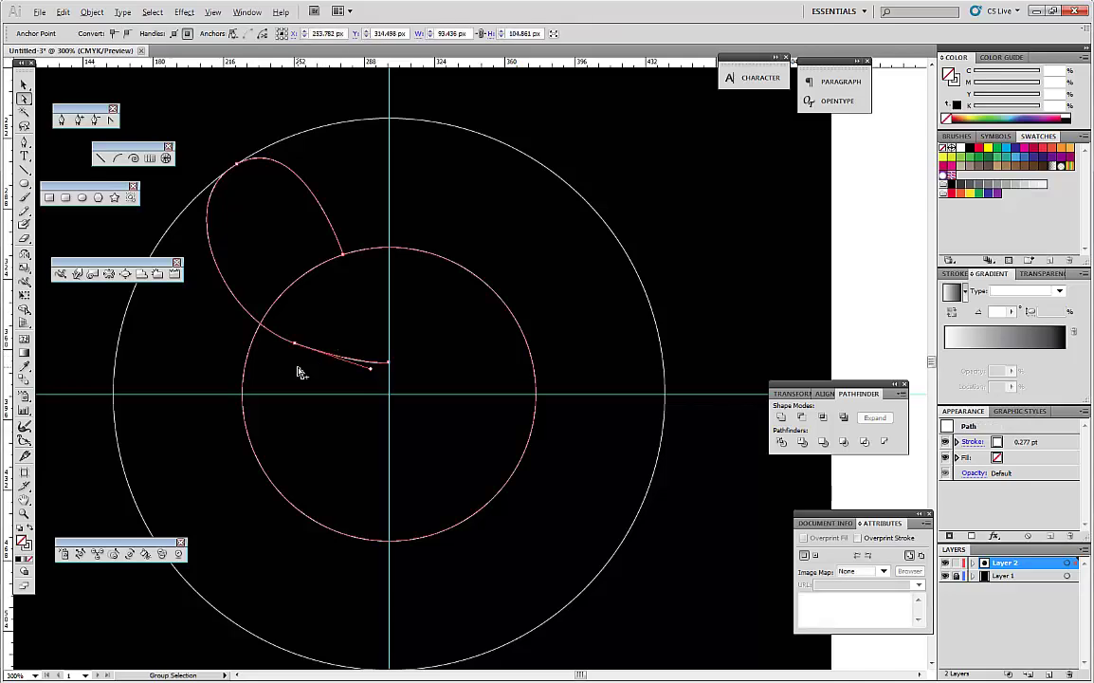
pyautogui.hotkey('ctrl', '=')
pyautogui.click(293, 338)
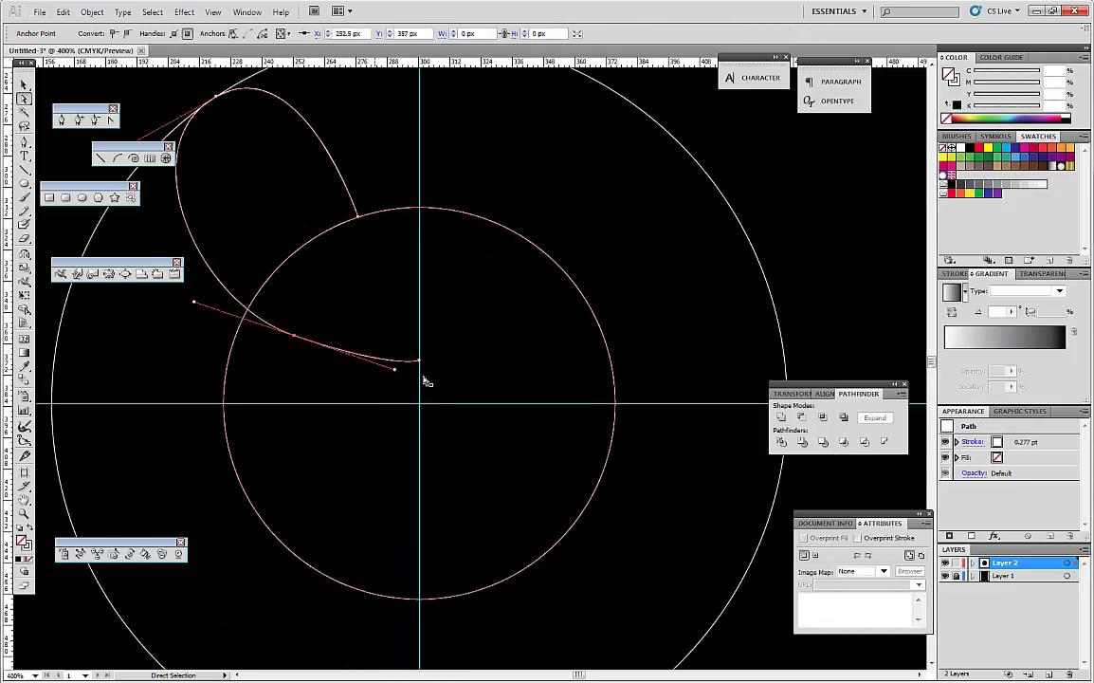
pyautogui.moveTo(194, 303)
pyautogui.mouseDown()
pyautogui.moveTo(183, 306)
pyautogui.moveTo(183, 295)
pyautogui.mouseUp()
pyautogui.click(285, 241)
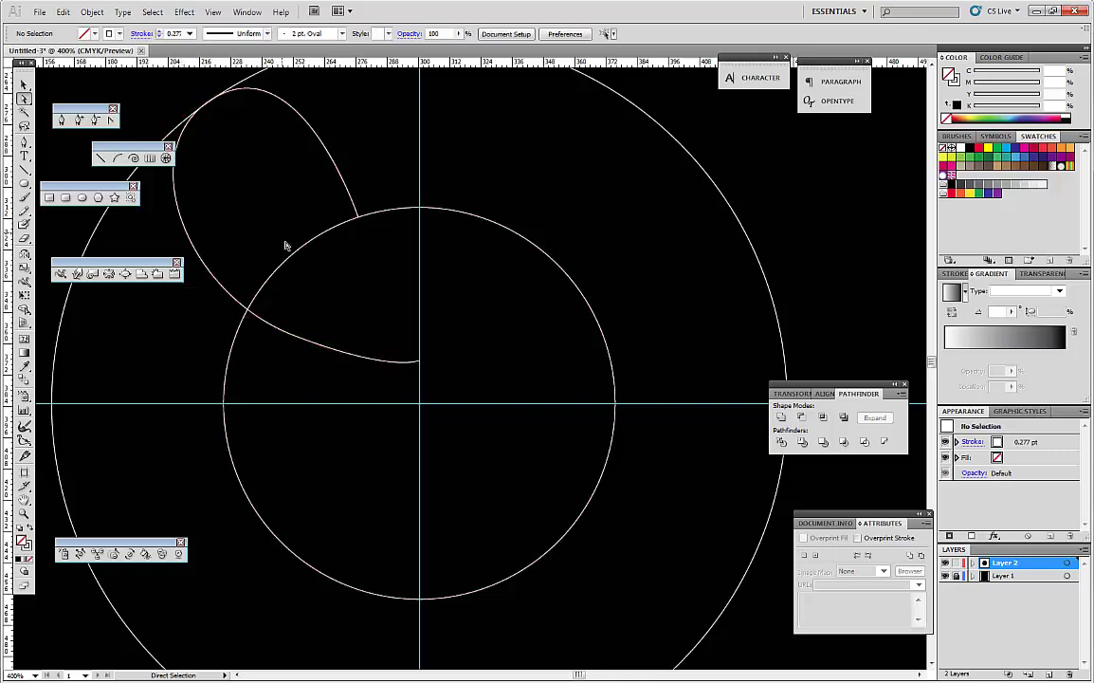
# Step: Convert the petal's end anchor on the vertical guide to a smooth point with horizontal direction handles
pyautogui.scroll(2, 303, 284)
pyautogui.click(424, 440)
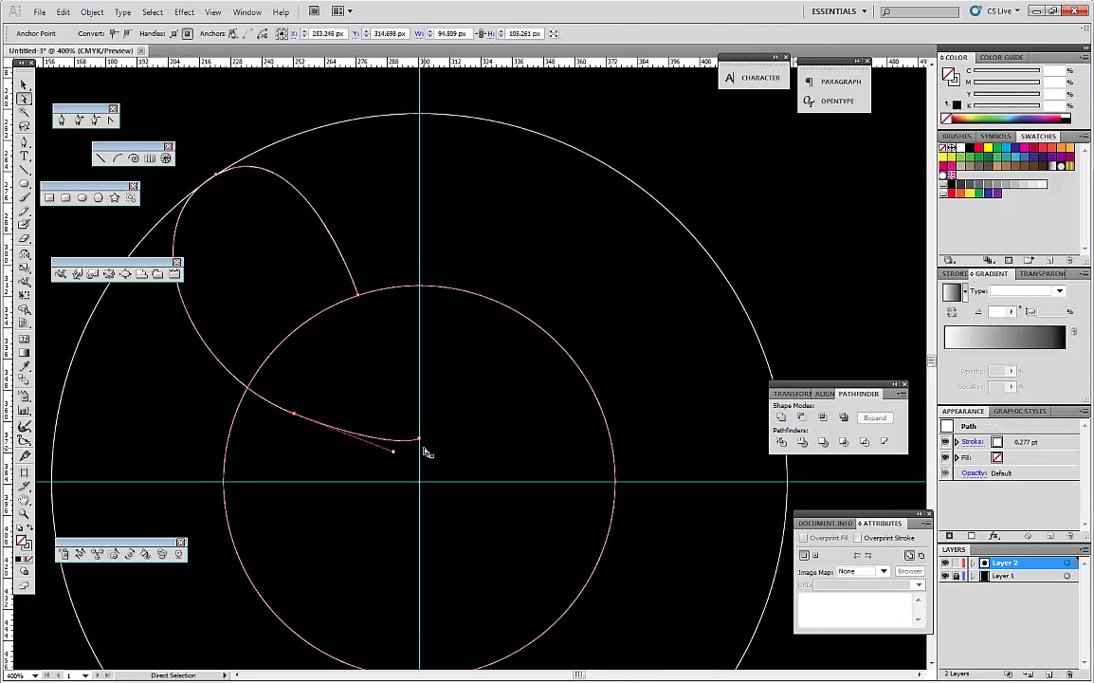
pyautogui.click(421, 441)
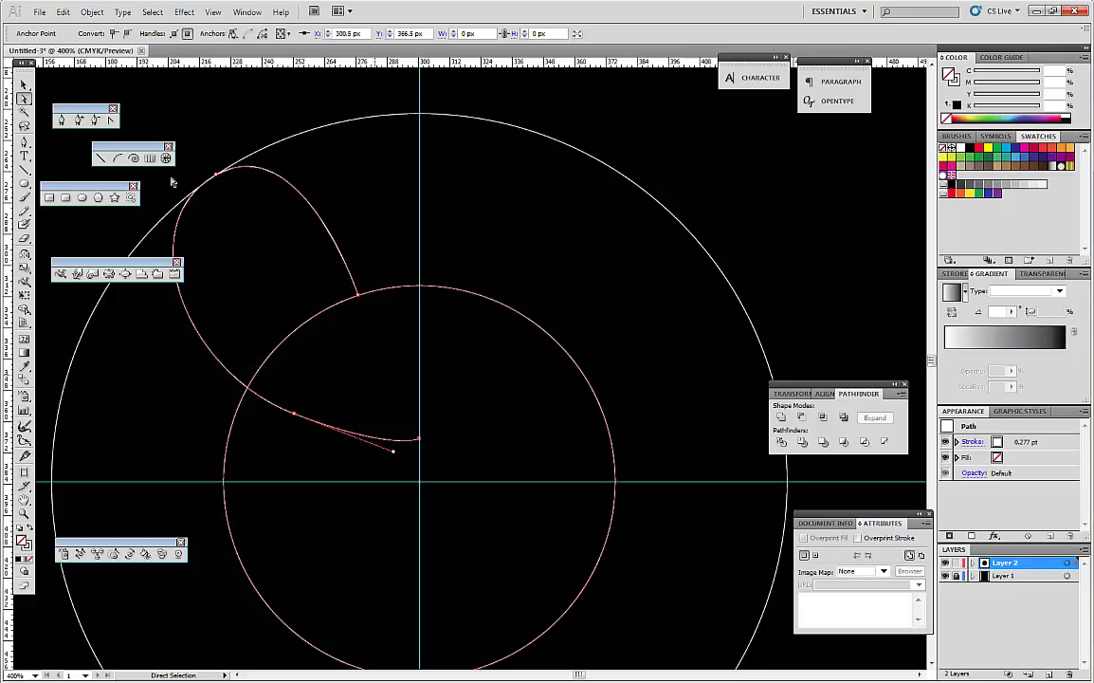
pyautogui.click(112, 120)
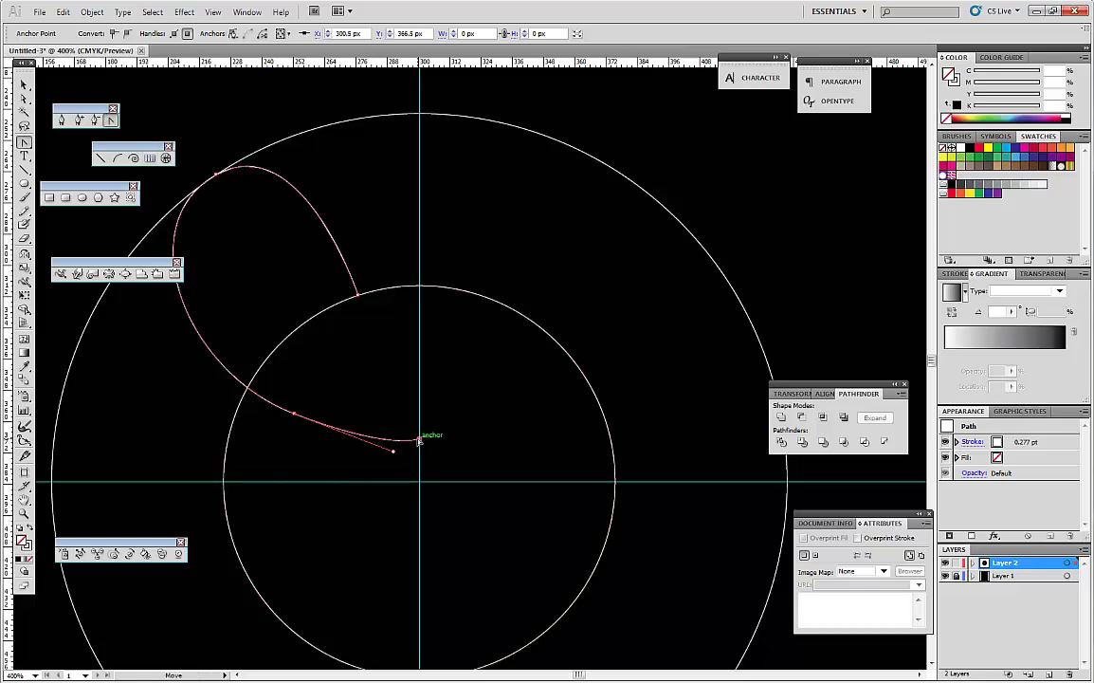
pyautogui.moveTo(424, 441); pyautogui.dragTo(457, 446)
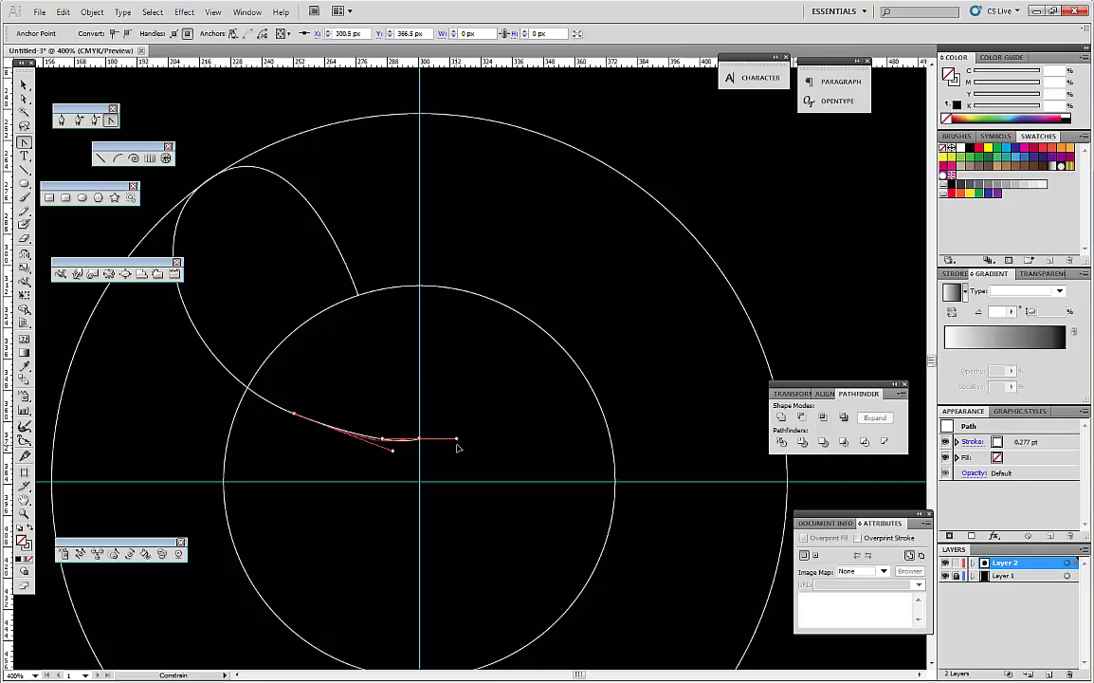
pyautogui.press('ctrl')
# Step: Shorten the lower anchor's inner direction handle so the petal curves gently into its end point on the vertical guide
pyautogui.click(396, 458)
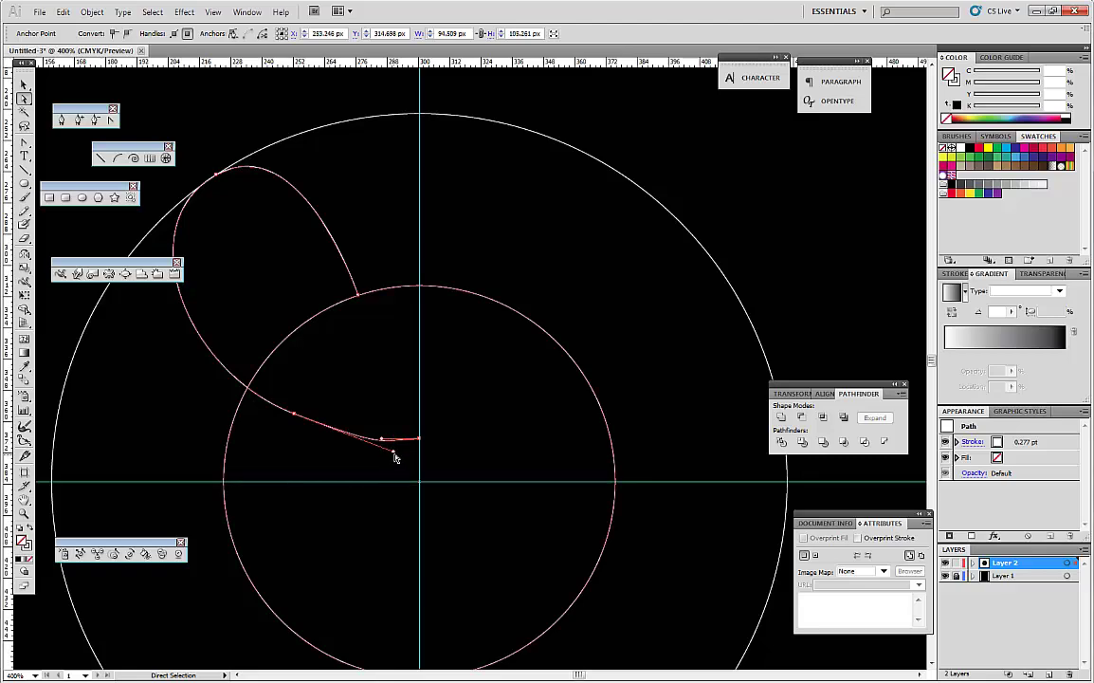
pyautogui.moveTo(391, 451); pyautogui.dragTo(363, 439)
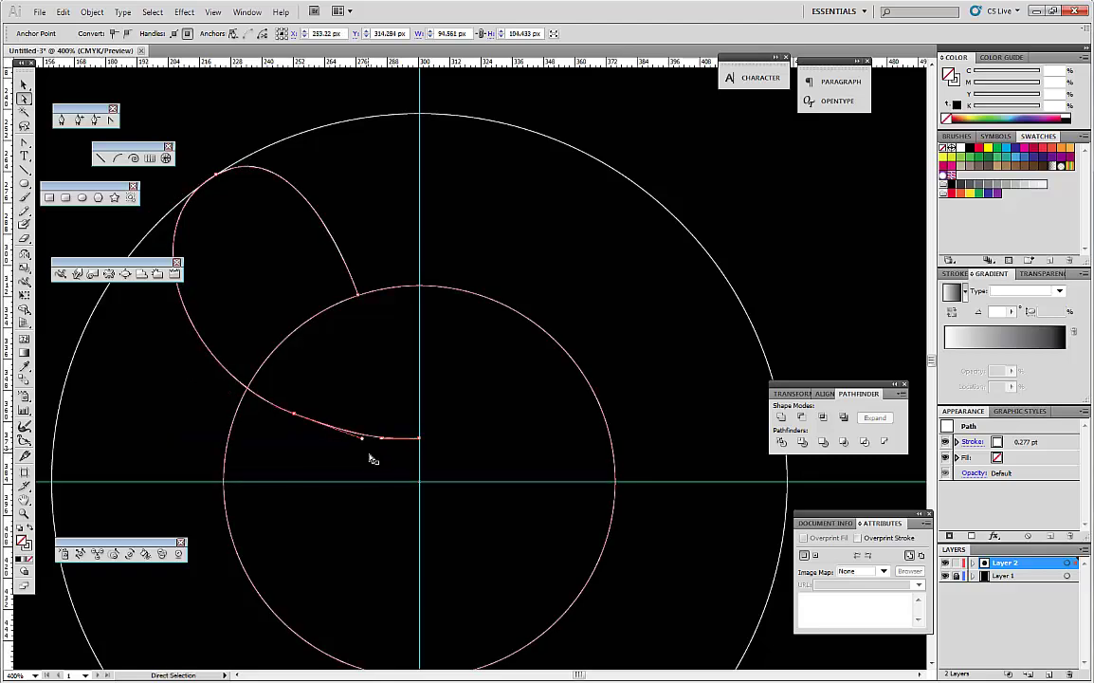
pyautogui.click(479, 475)
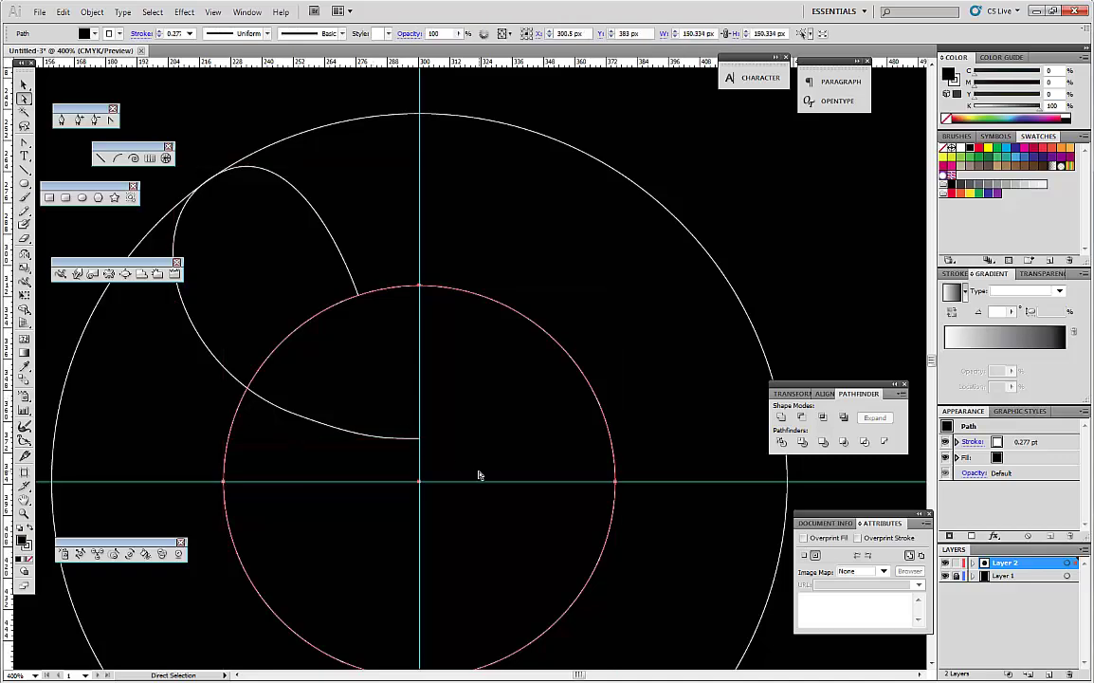
# Step: Pull the lower anchor's outer direction handle slightly farther out along its tangent to refine the petal's left side
pyautogui.click(293, 423)
pyautogui.scroll(1, 275, 453)
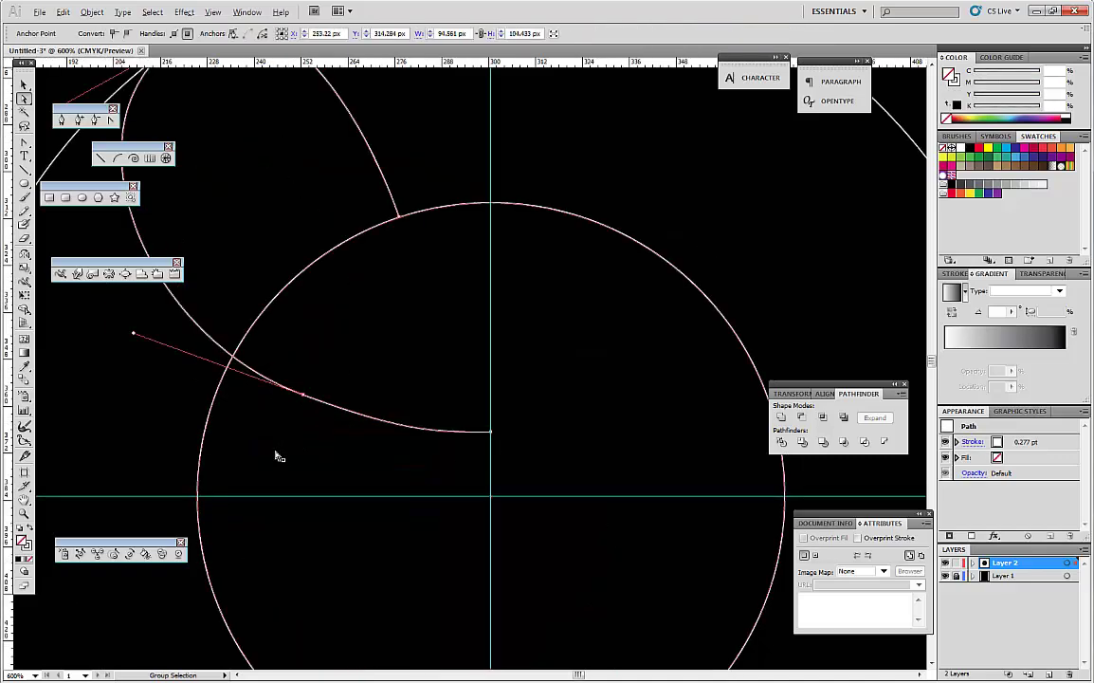
pyautogui.click(136, 342)
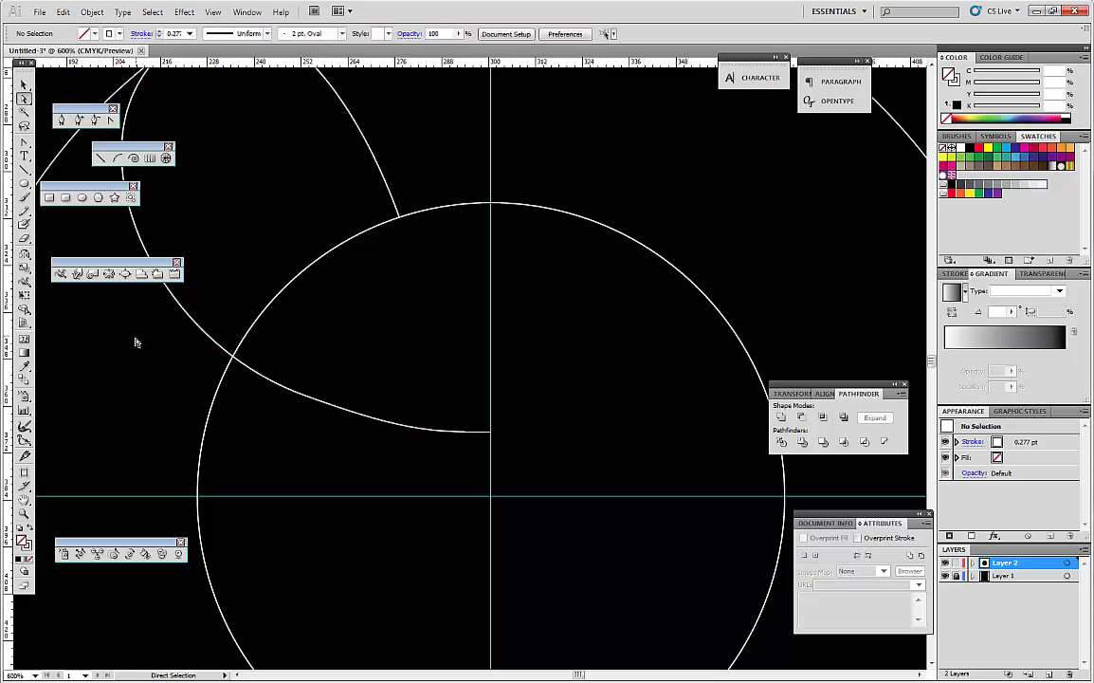
pyautogui.click(194, 318)
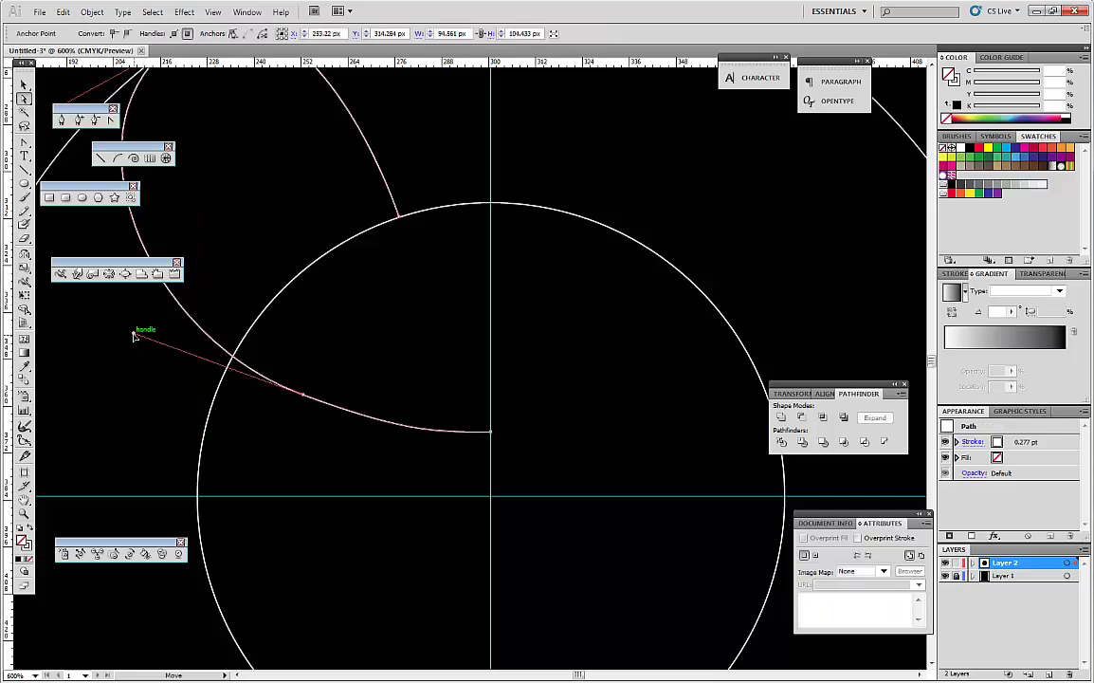
pyautogui.moveTo(138, 332); pyautogui.dragTo(126, 327)
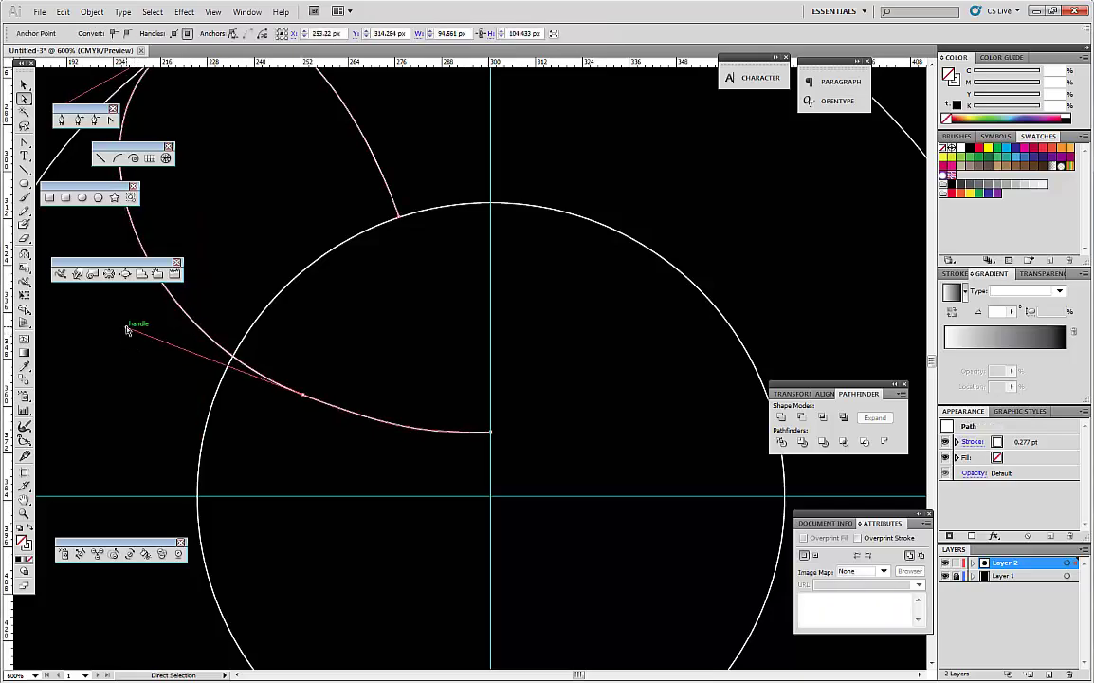
pyautogui.hotkey('ctrl', '-')
pyautogui.hotkey('ctrl', '-')
pyautogui.hotkey('ctrl', '-')
pyautogui.click(239, 209)
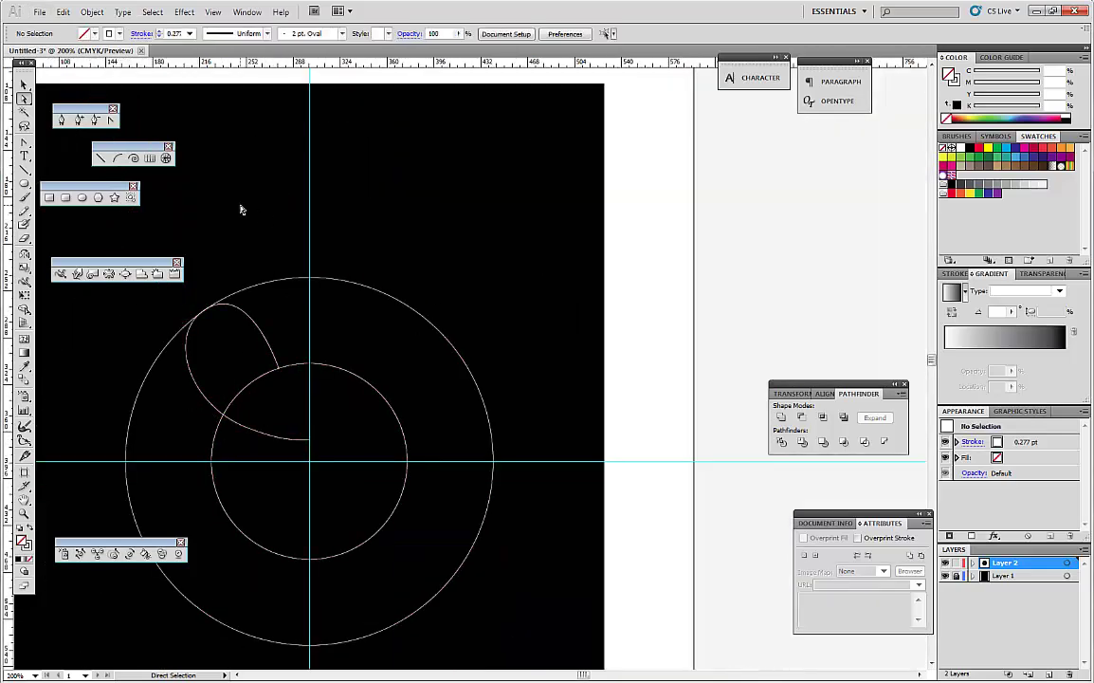
pyautogui.hscroll(-2, 139, 427)
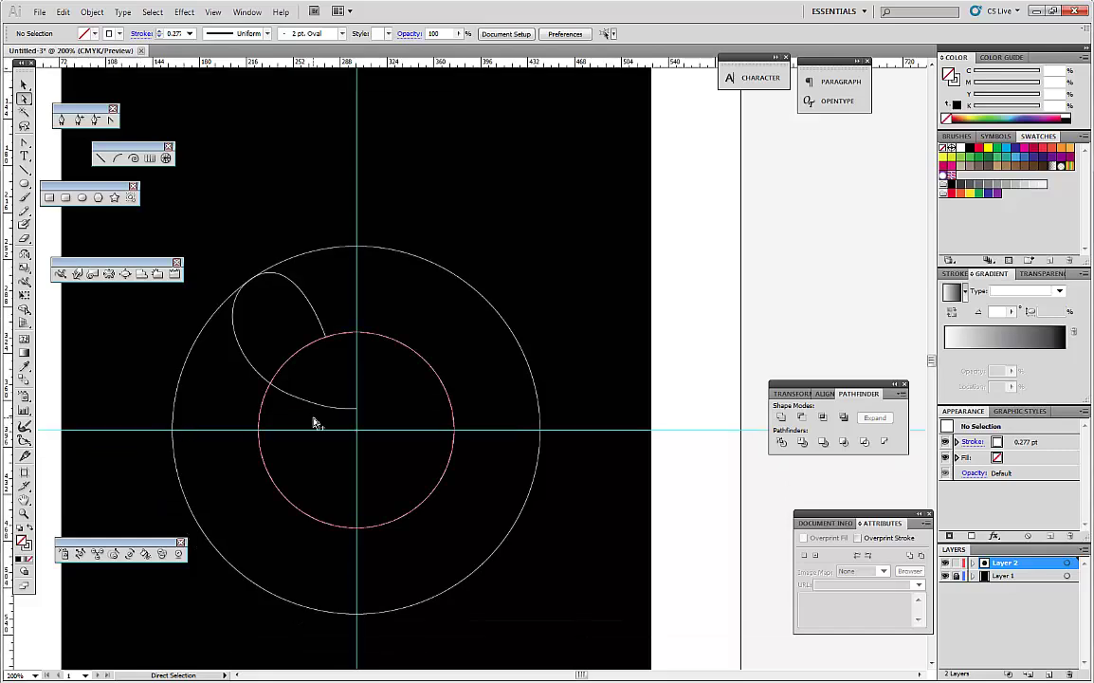
pyautogui.scroll(1, 313, 420)
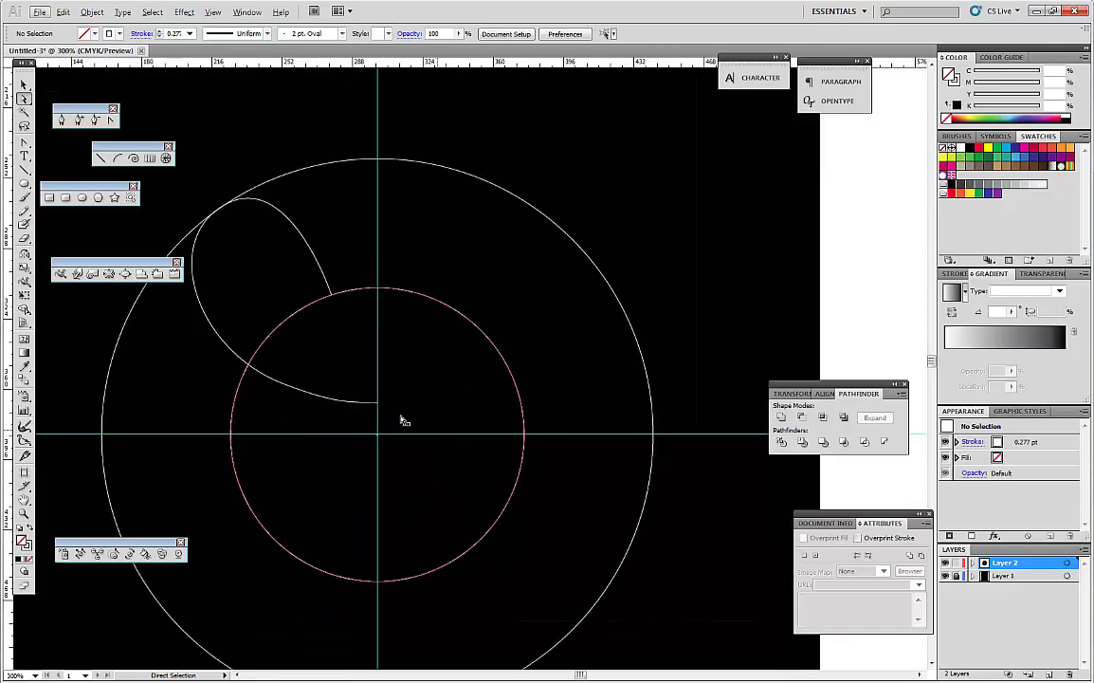
pyautogui.hscroll(-1, 389, 410)
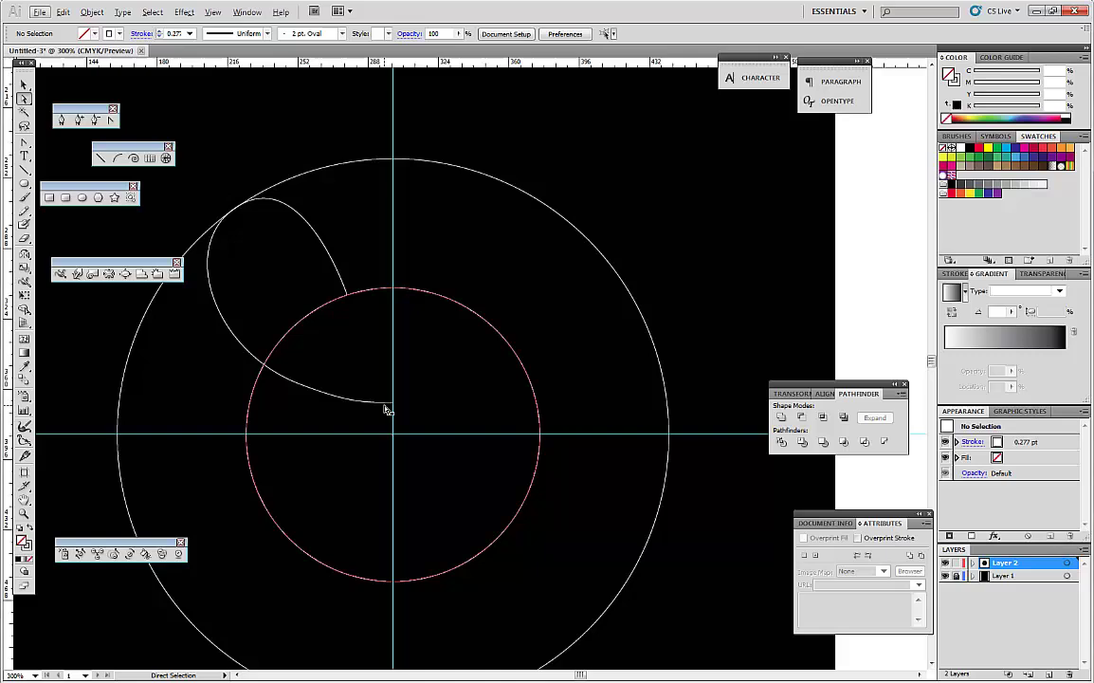
pyautogui.click(336, 291)
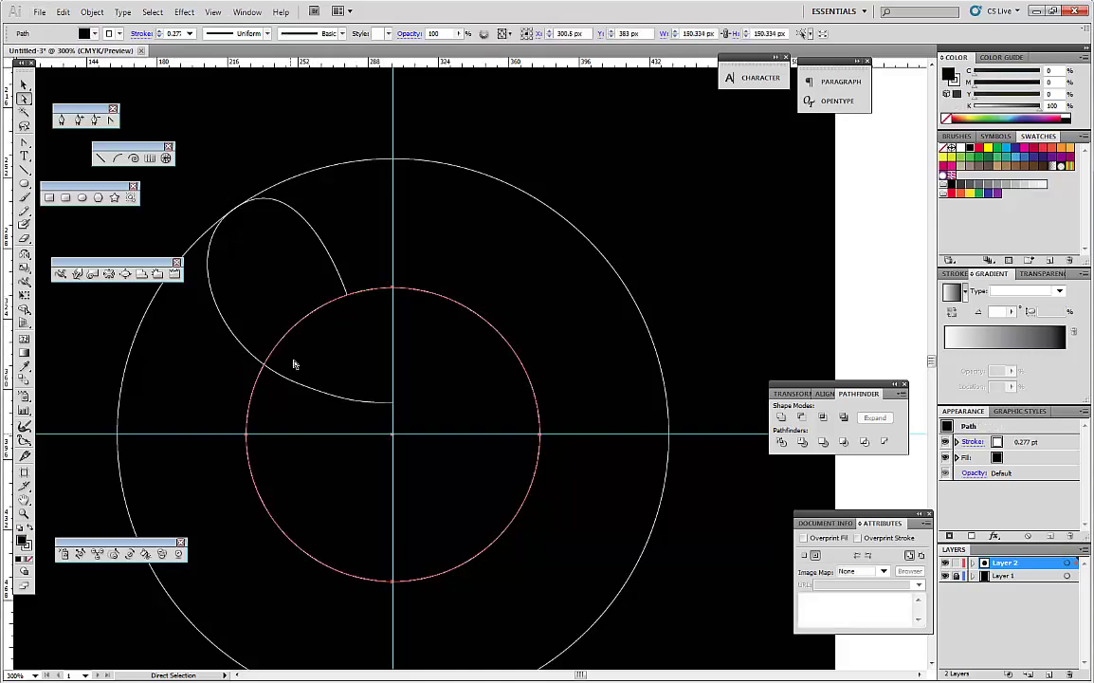
pyautogui.hscroll(-2, 294, 364)
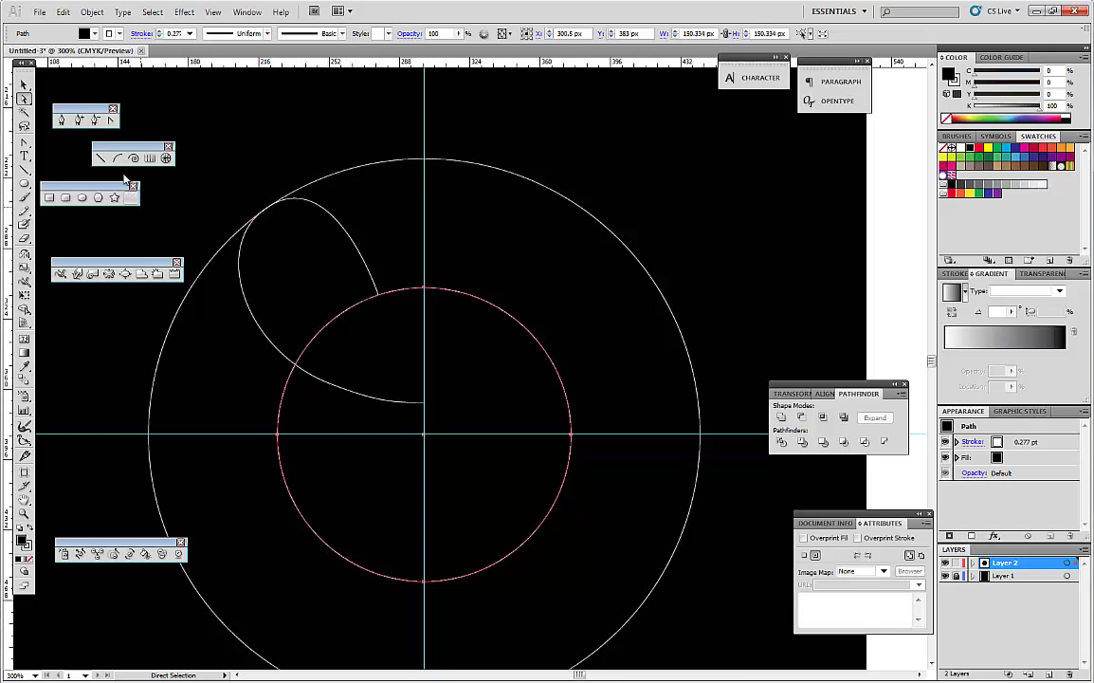
pyautogui.click(62, 119)
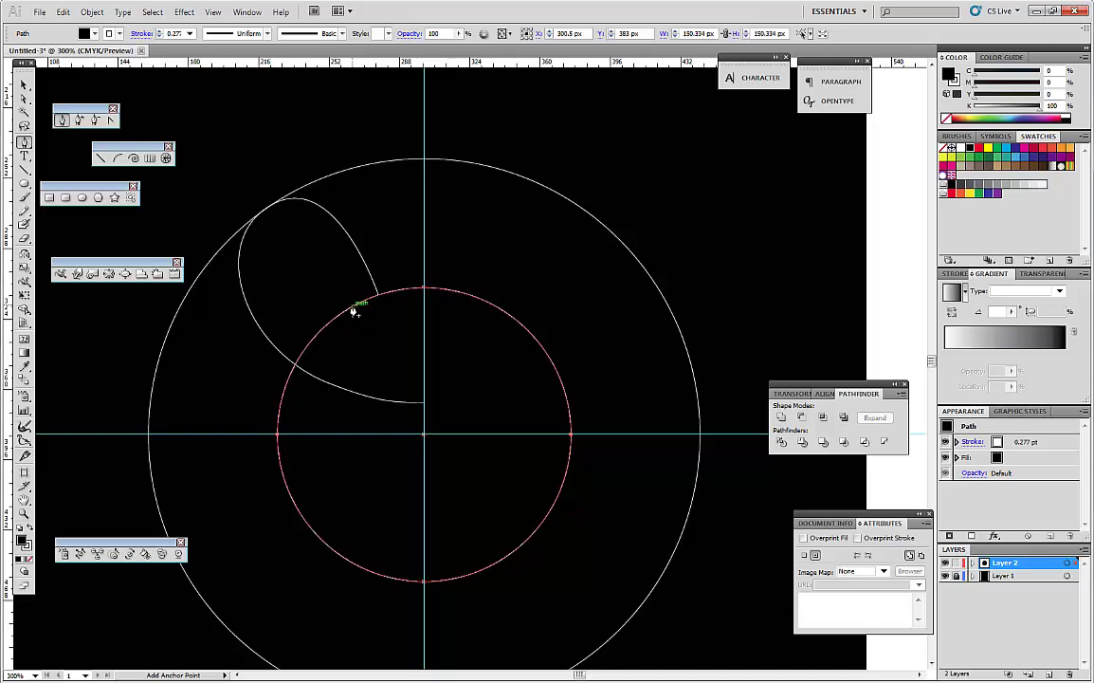
pyautogui.click(354, 310)
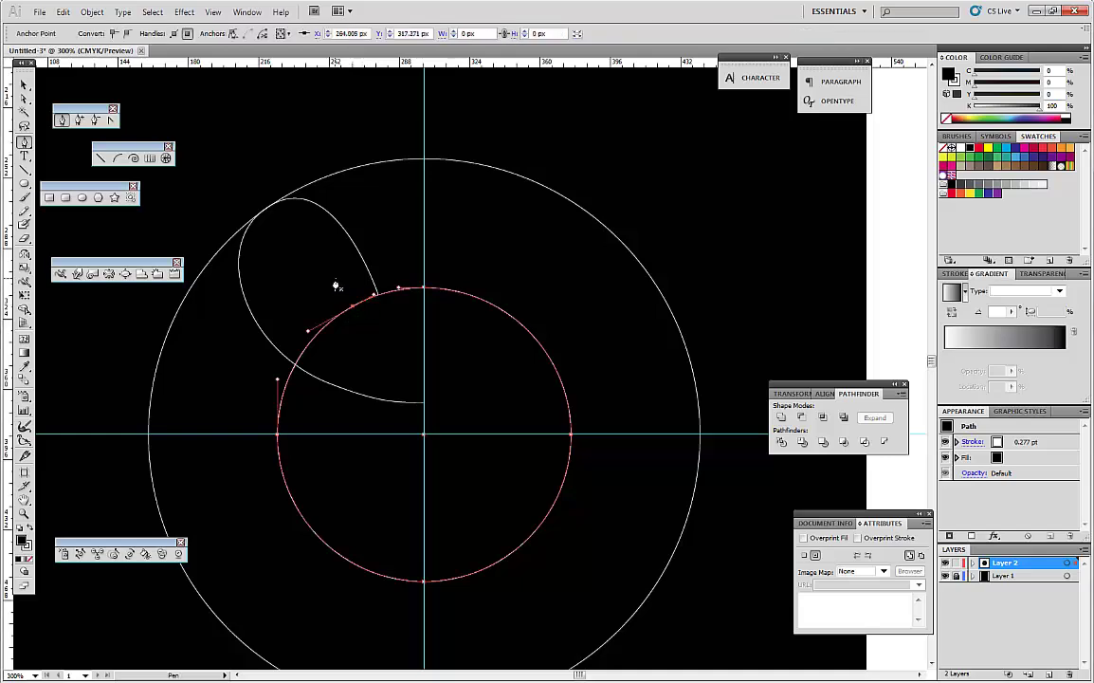
pyautogui.hotkey('ctrl', 'z')
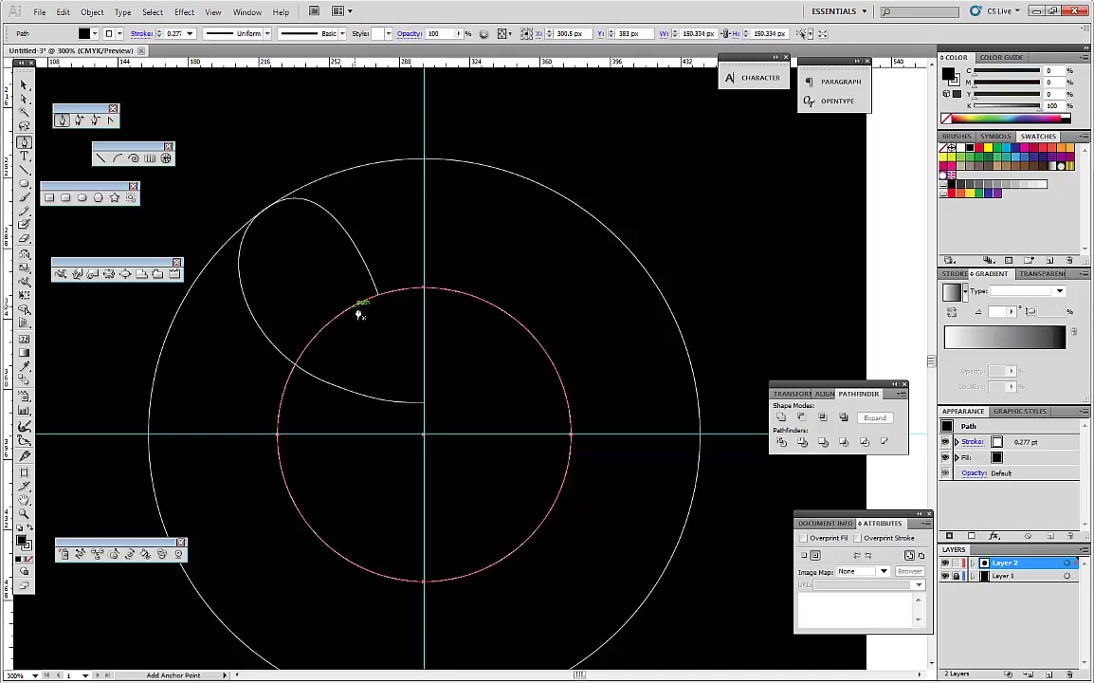
# Step: Draw a smaller petal curve inside the first with the Pen tool, from the inner circle's edge to the first petal's lower curve
pyautogui.press('p')
pyautogui.keyDown('ctrl'); pyautogui.click(390, 237); pyautogui.keyUp('ctrl')
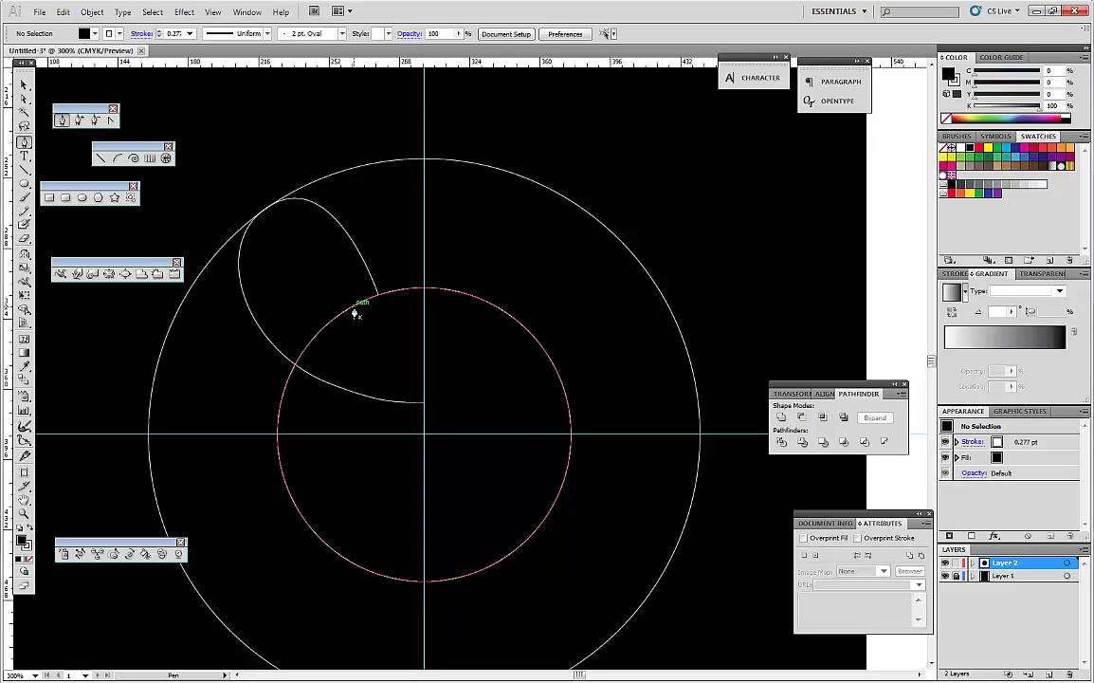
pyautogui.click(352, 306)
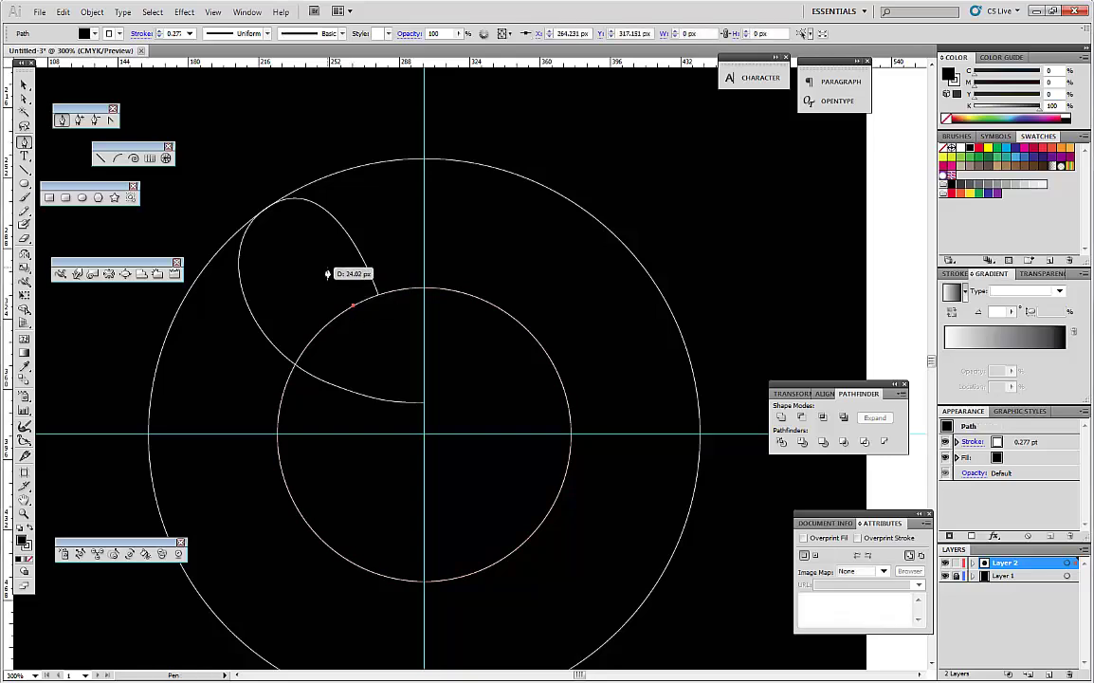
pyautogui.moveTo(298, 252); pyautogui.dragTo(279, 280)
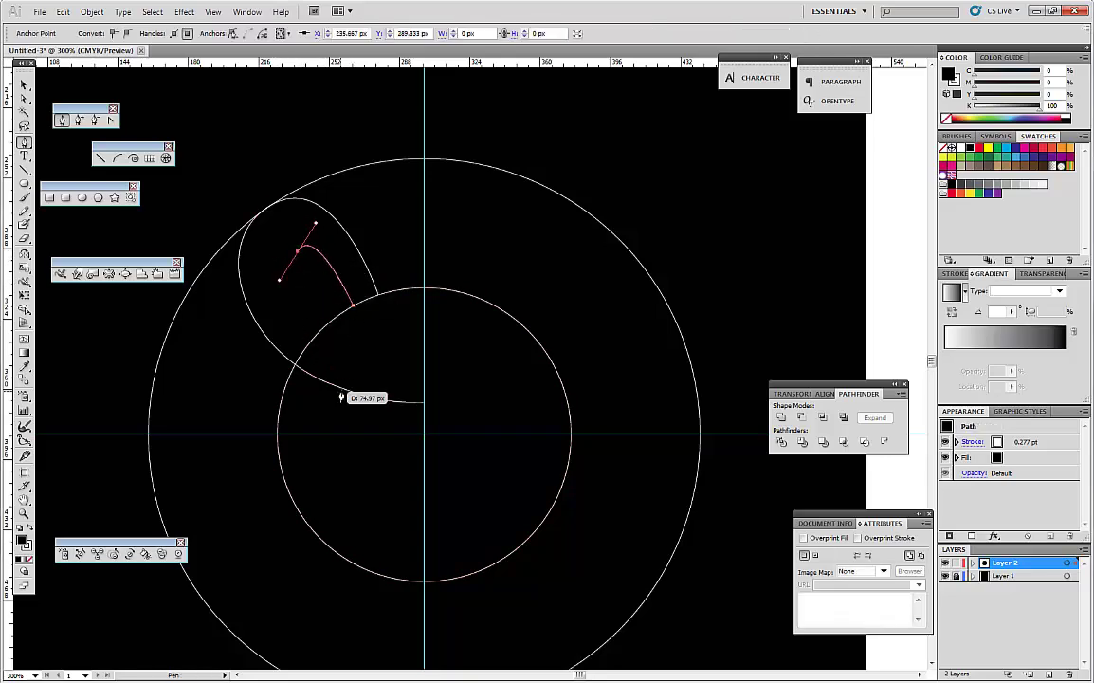
pyautogui.moveTo(341, 386); pyautogui.dragTo(421, 452)
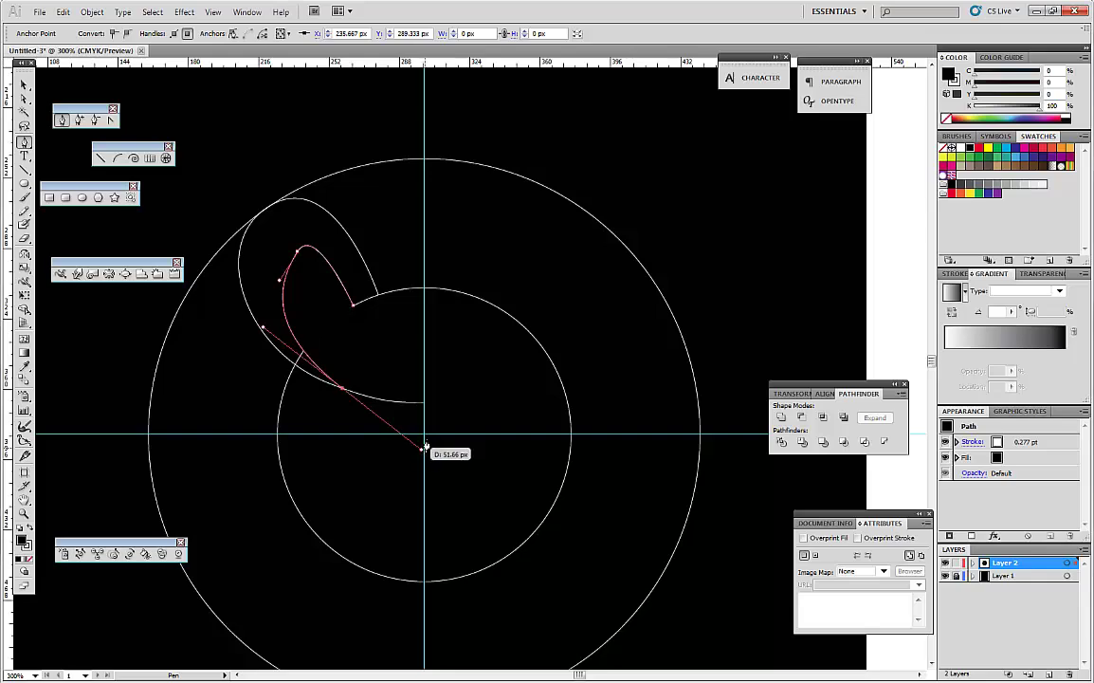
# Step: Swing the small petal's upper-left direction handle outward to round its left side, and remove the path's fill
pyautogui.keyDown('ctrl'); pyautogui.click(296, 282); pyautogui.keyUp('ctrl')
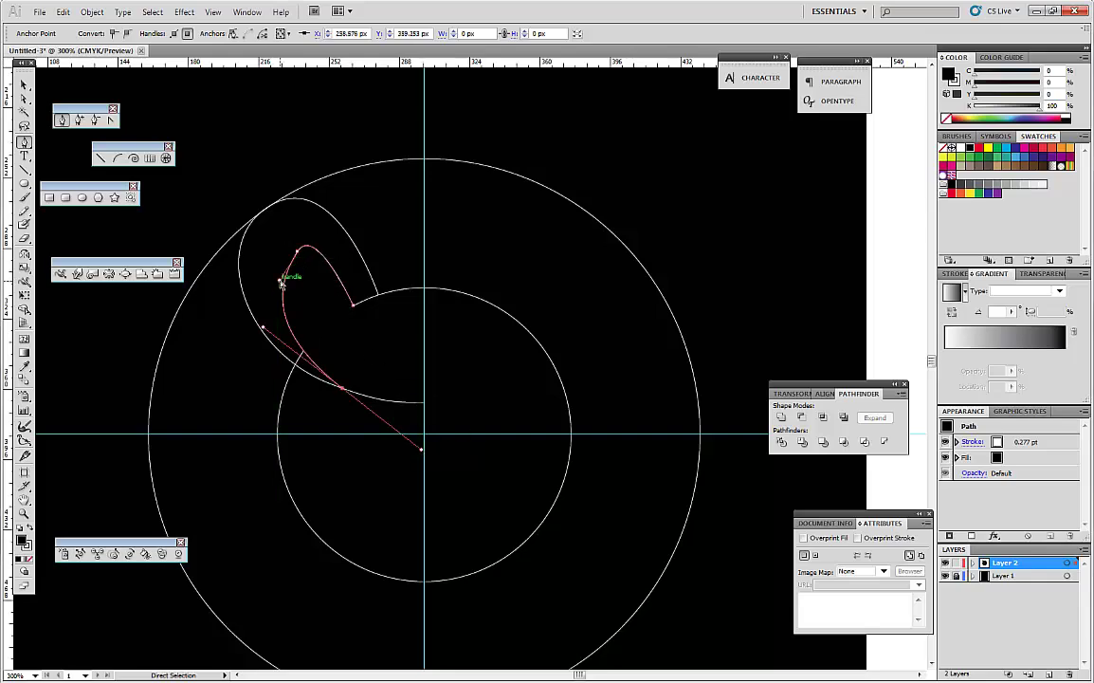
pyautogui.moveTo(284, 282); pyautogui.dragTo(267, 272)
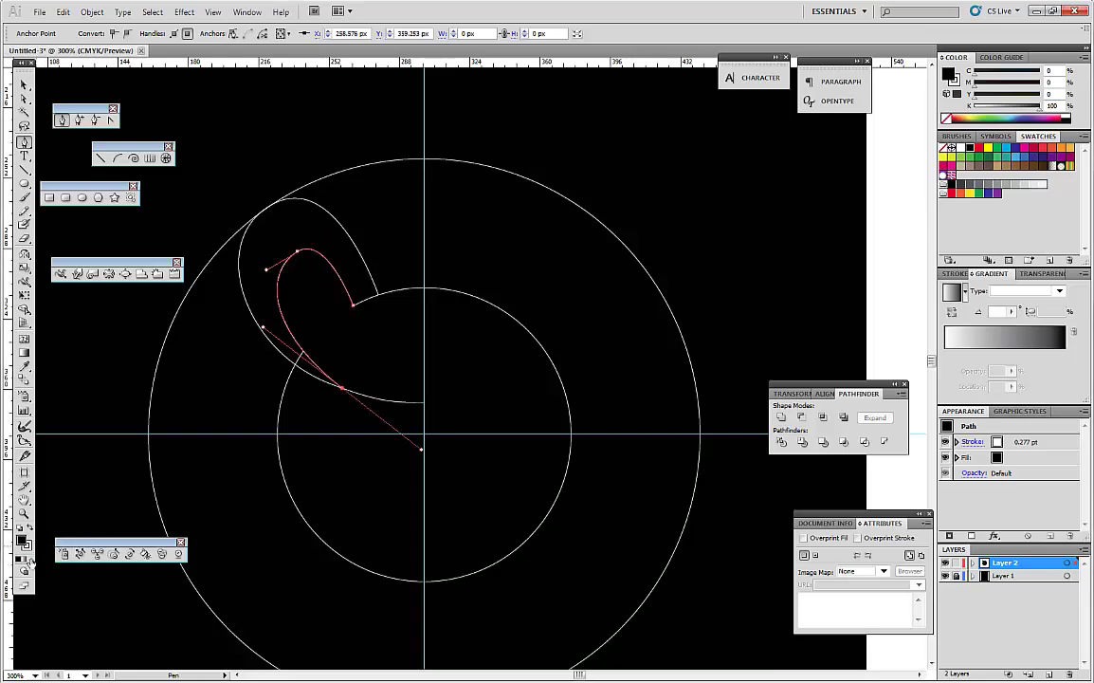
pyautogui.click(28, 560)
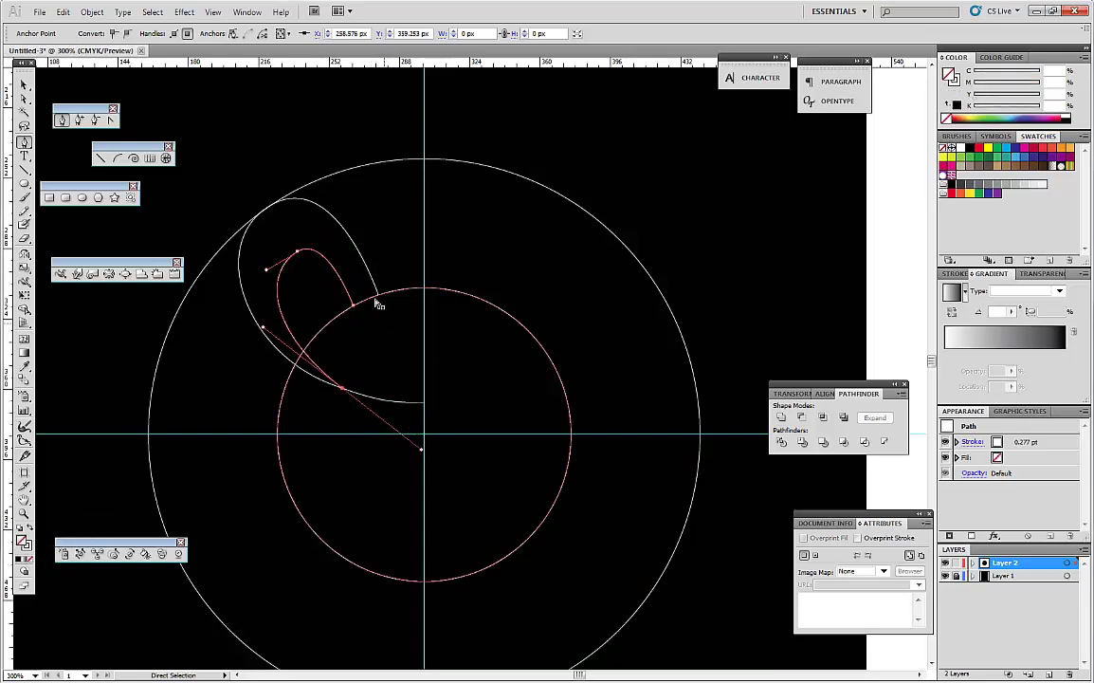
pyautogui.keyDown('ctrl'); pyautogui.click(400, 233); pyautogui.keyUp('ctrl')
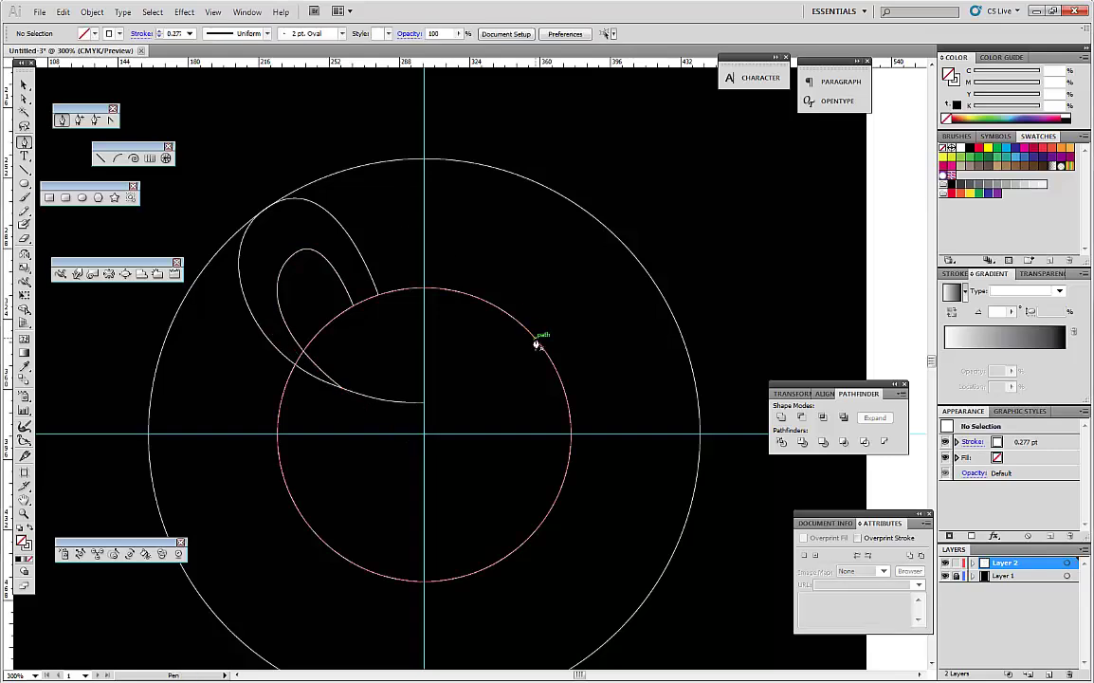
# Step: Move the small petal's top anchor about 1 px right and 3 px down, and fine-tune its direction handle to round the tip
pyautogui.keyDown('ctrl'); pyautogui.click(289, 256); pyautogui.keyUp('ctrl')
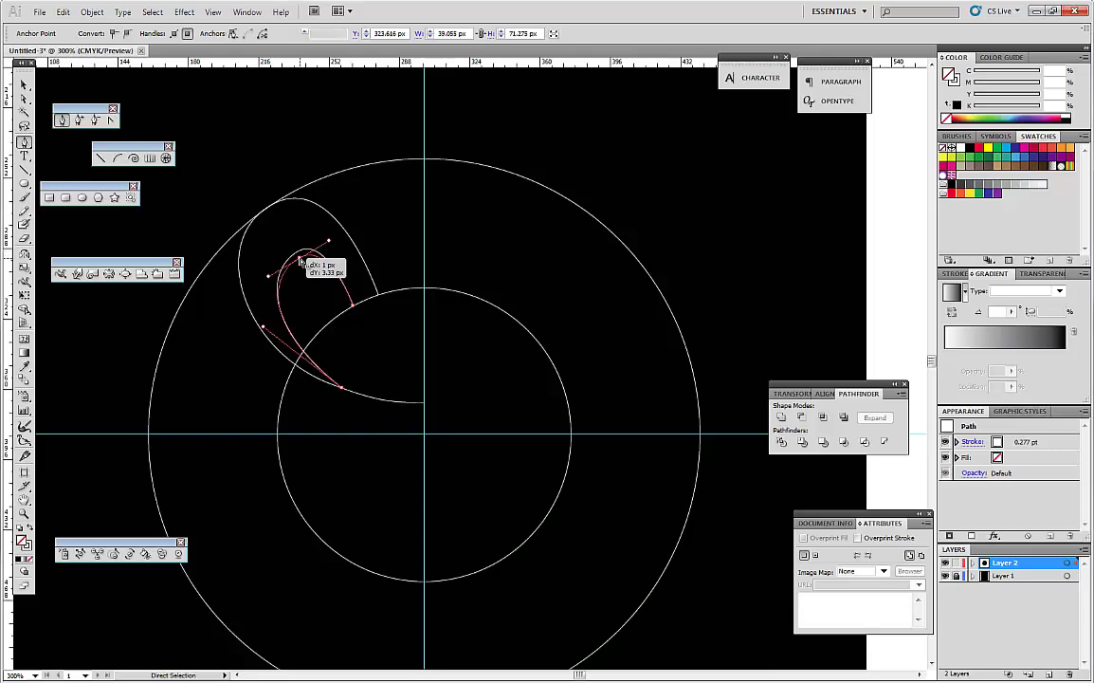
pyautogui.moveTo(300, 254); pyautogui.dragTo(259, 288)
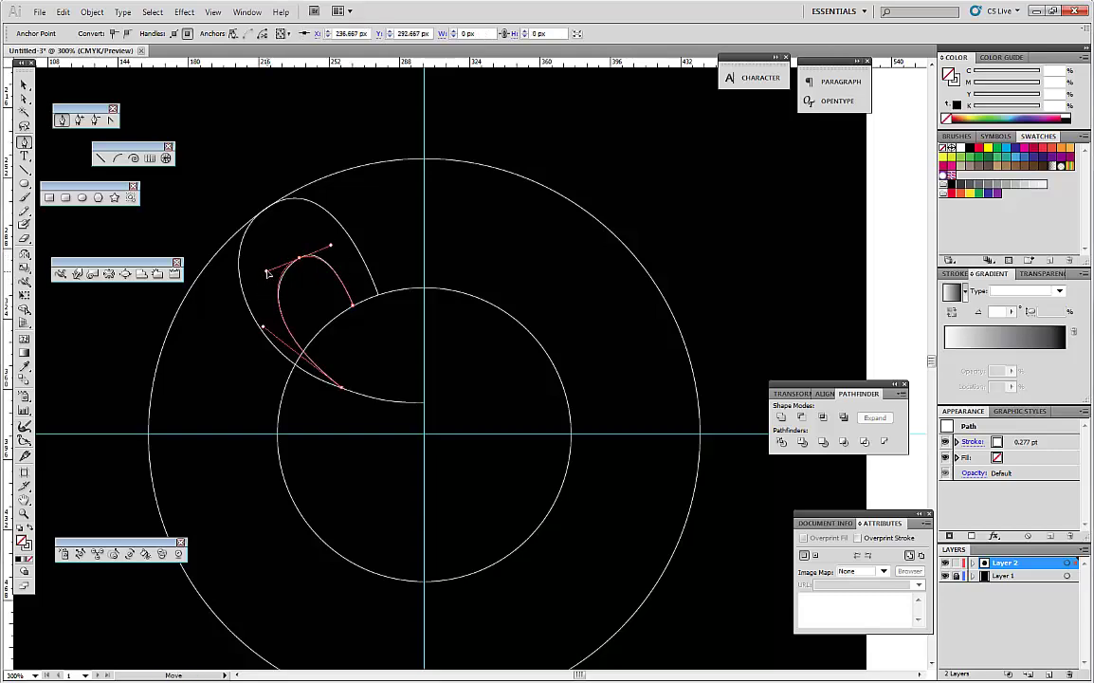
pyautogui.click(234, 388)
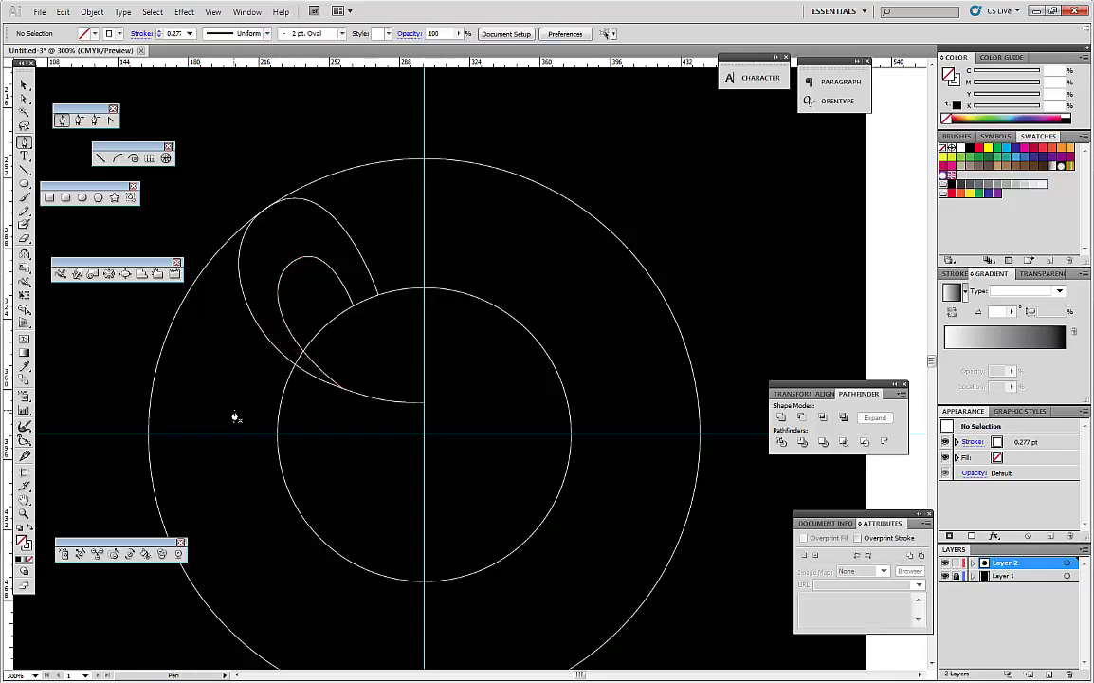
# Step: Select the large petal curve
pyautogui.press('alt')
pyautogui.scroll(-1, 234, 413)
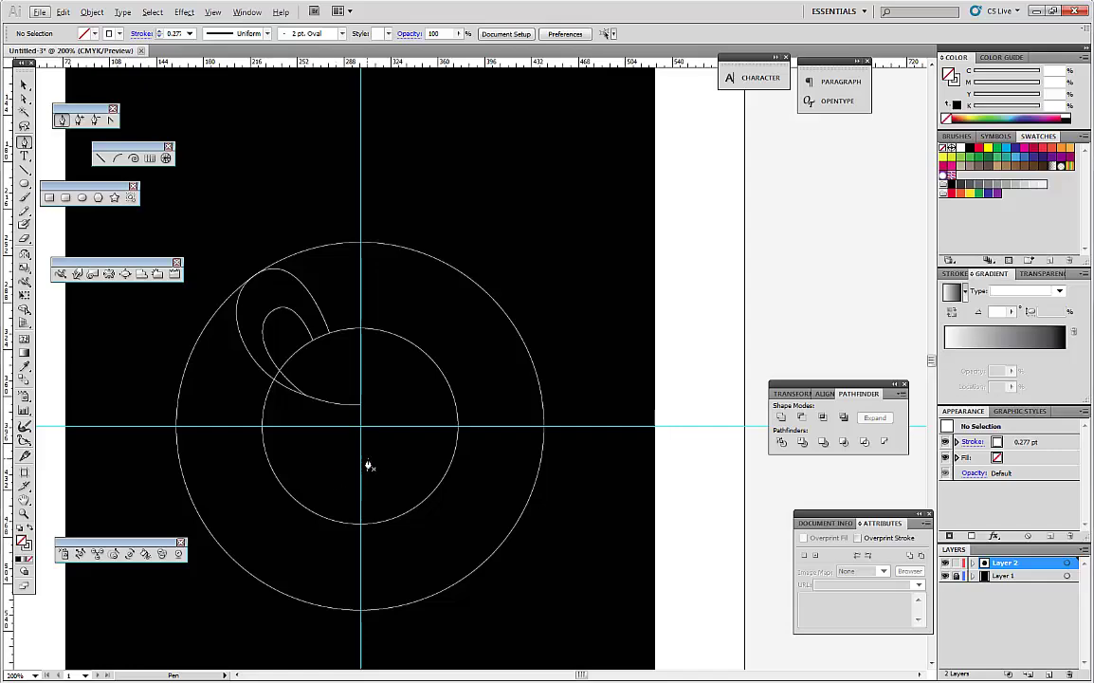
pyautogui.scroll(-1, 371, 461)
pyautogui.press('ctrl')
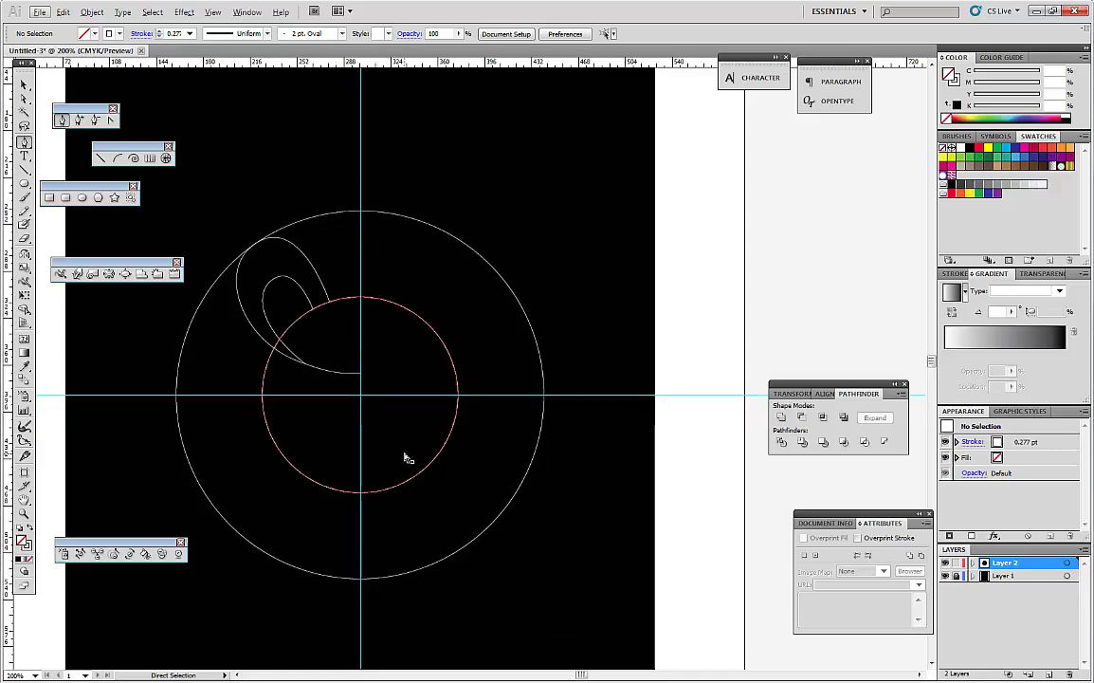
pyautogui.hscroll(-1, 441, 455)
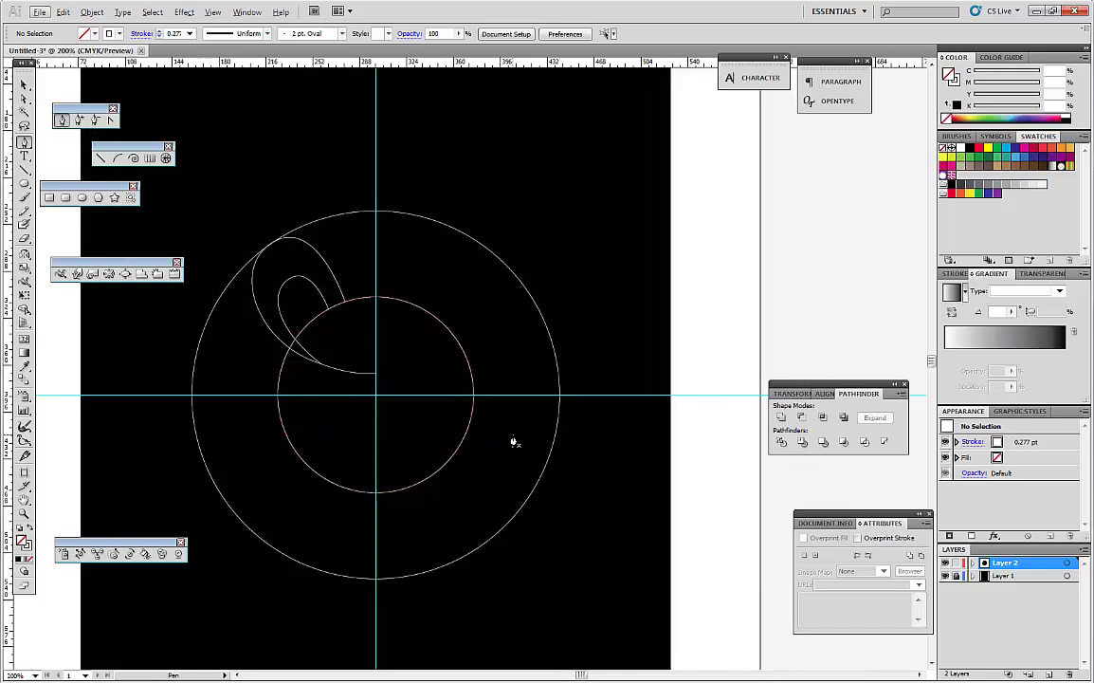
pyautogui.click(23, 84)
pyautogui.click(317, 244)
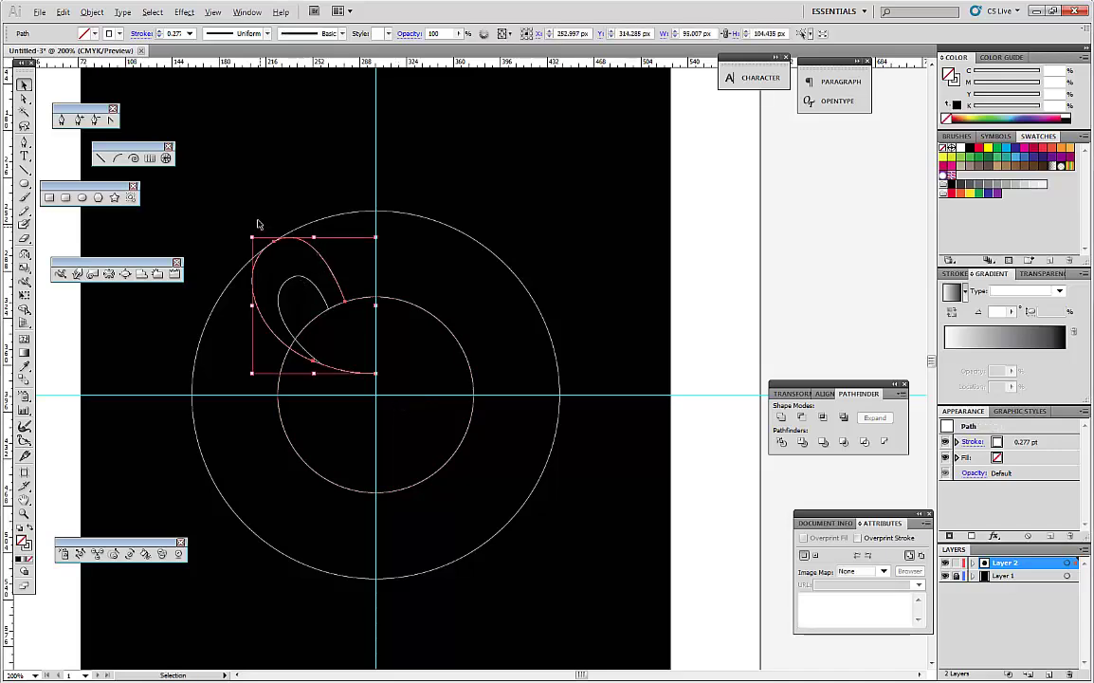
# Step: Examine where the large petal touches the outer circle and how its lower curve runs to the vertical guide
pyautogui.scroll(5, 260, 222)
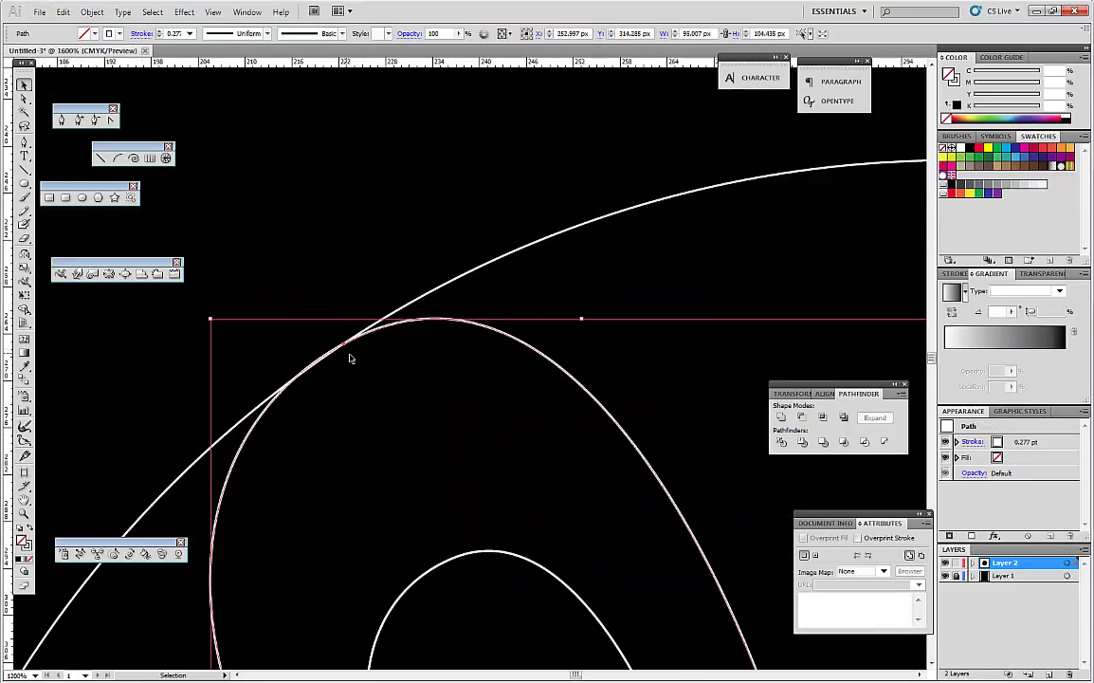
pyautogui.scroll(4, 351, 358)
pyautogui.scroll(-2, 347, 354)
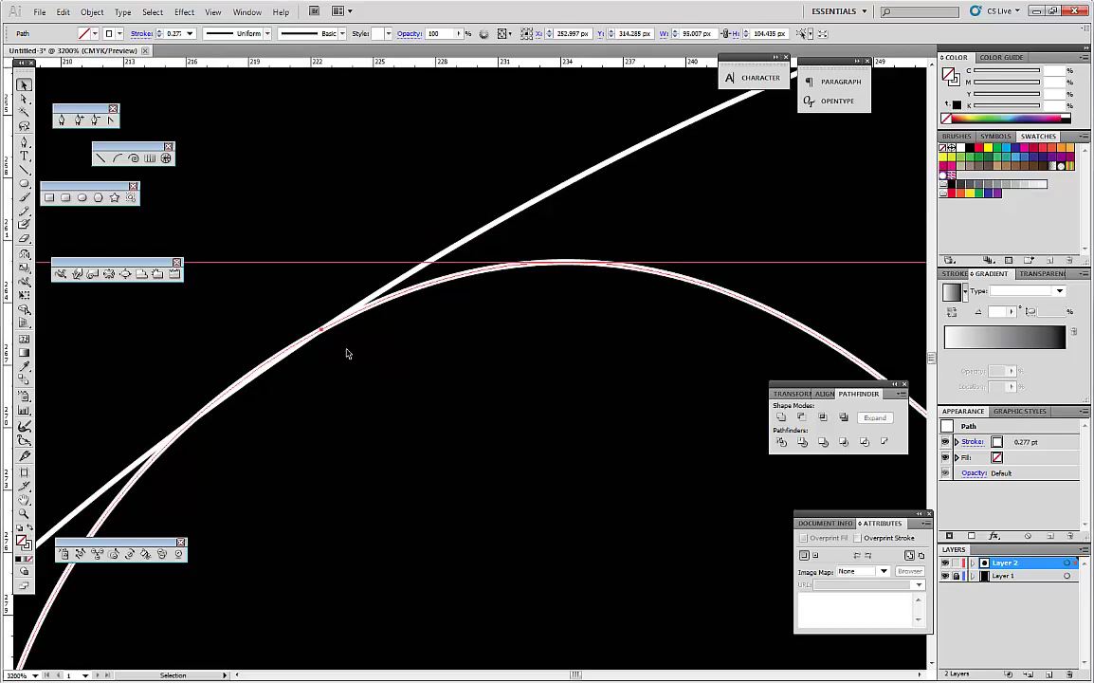
pyautogui.scroll(-3, 372, 369)
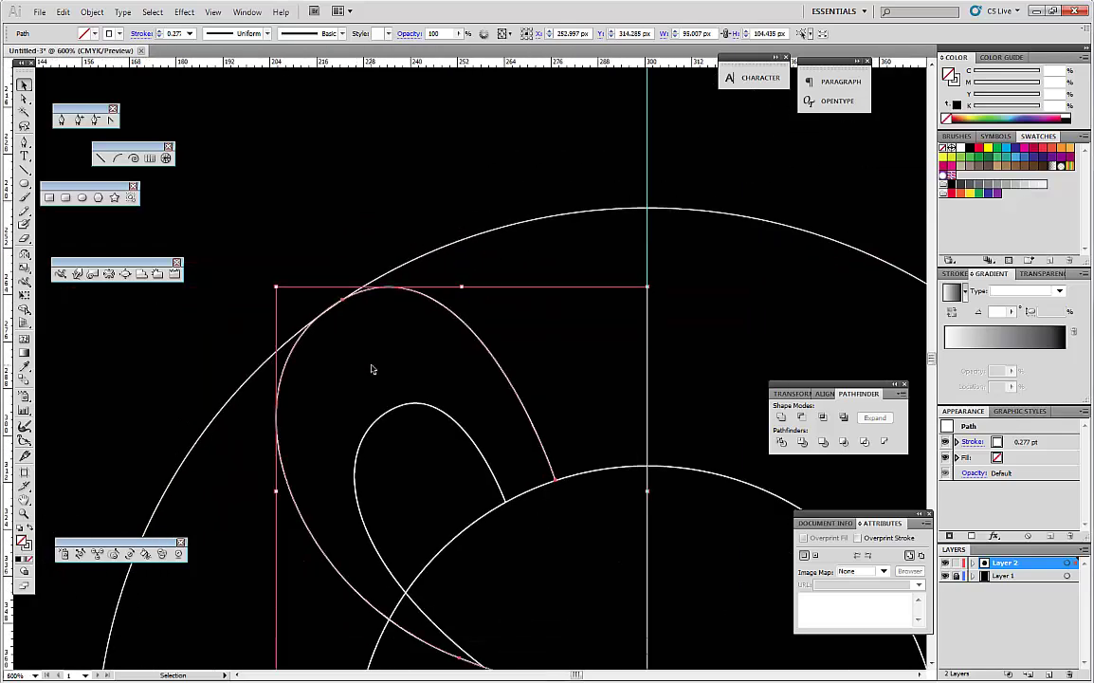
pyautogui.scroll(4, 474, 456)
pyautogui.scroll(-7, 474, 491)
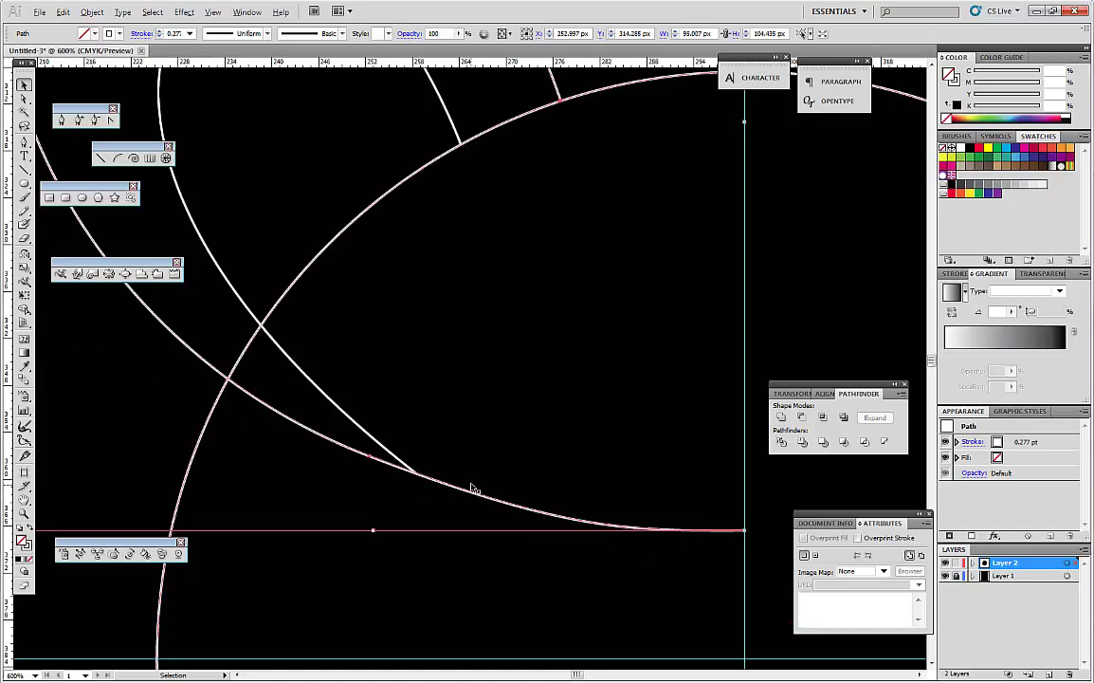
pyautogui.scroll(-4, 440, 460)
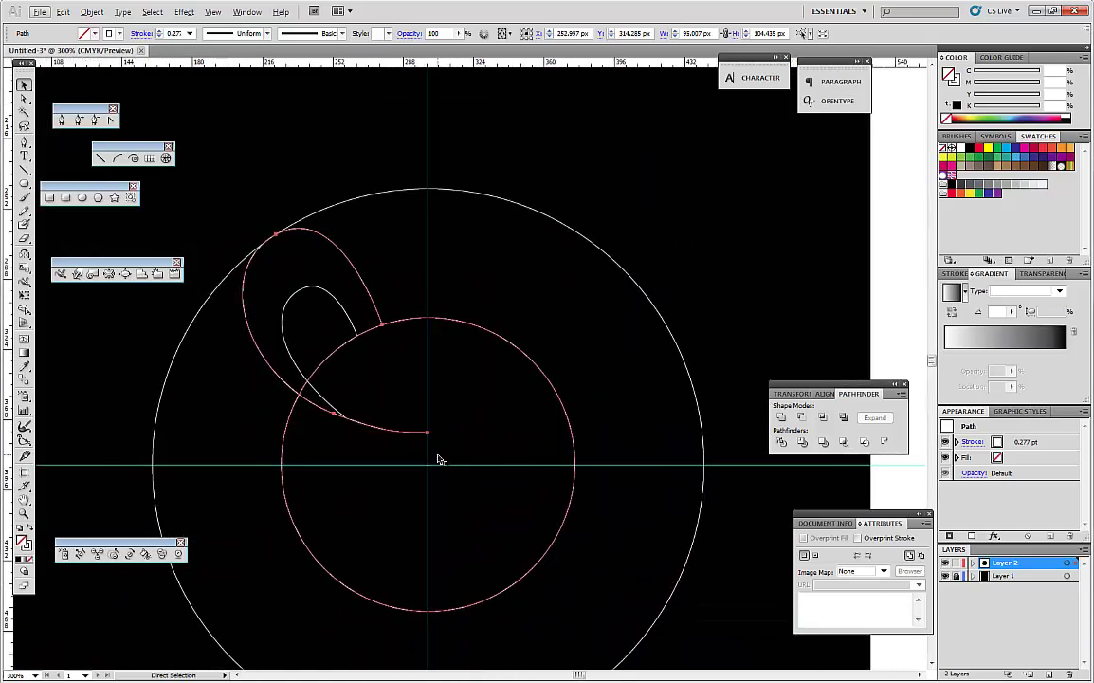
# Step: Add the small petal to the selection and reflect a copy of both petals on a vertical axis across the vertical guide
pyautogui.keyDown('shift'); pyautogui.click(325, 297); pyautogui.keyUp('shift')
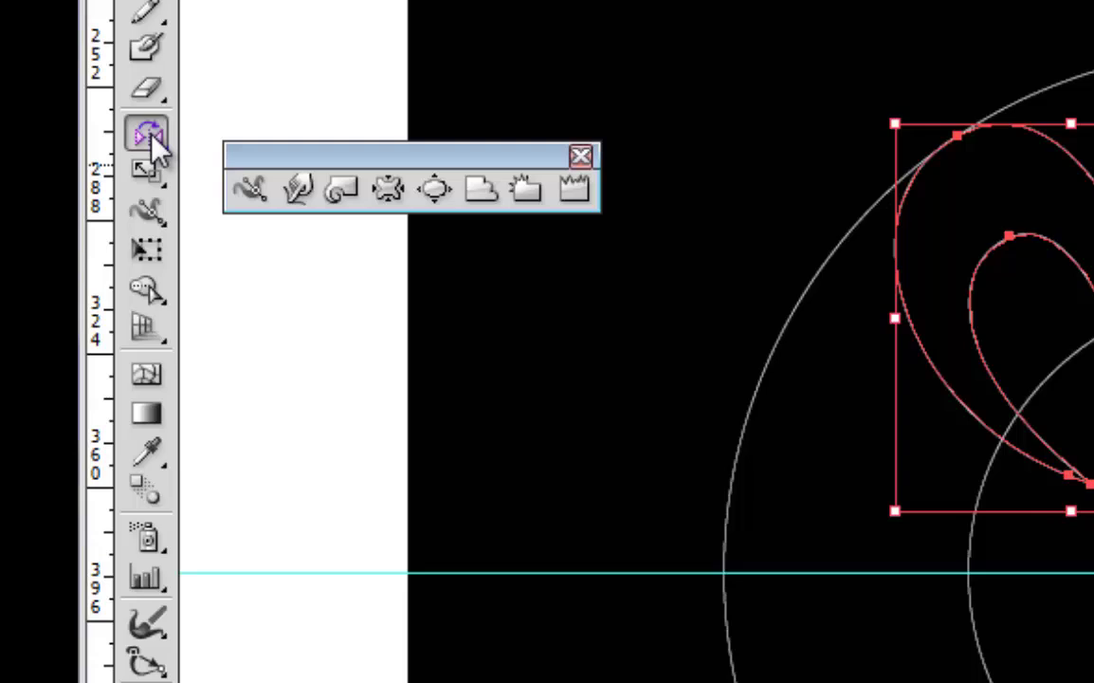
pyautogui.moveTo(152, 147); pyautogui.dragTo(268, 154)
pyautogui.moveTo(149, 142); pyautogui.dragTo(252, 188)
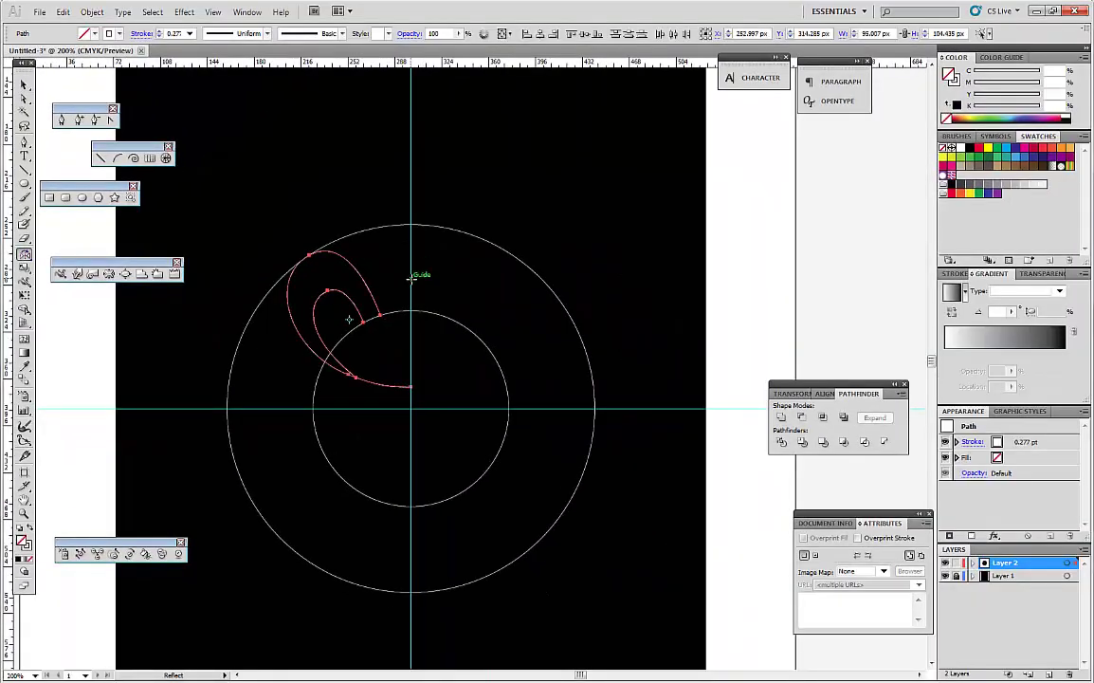
pyautogui.press('alt')
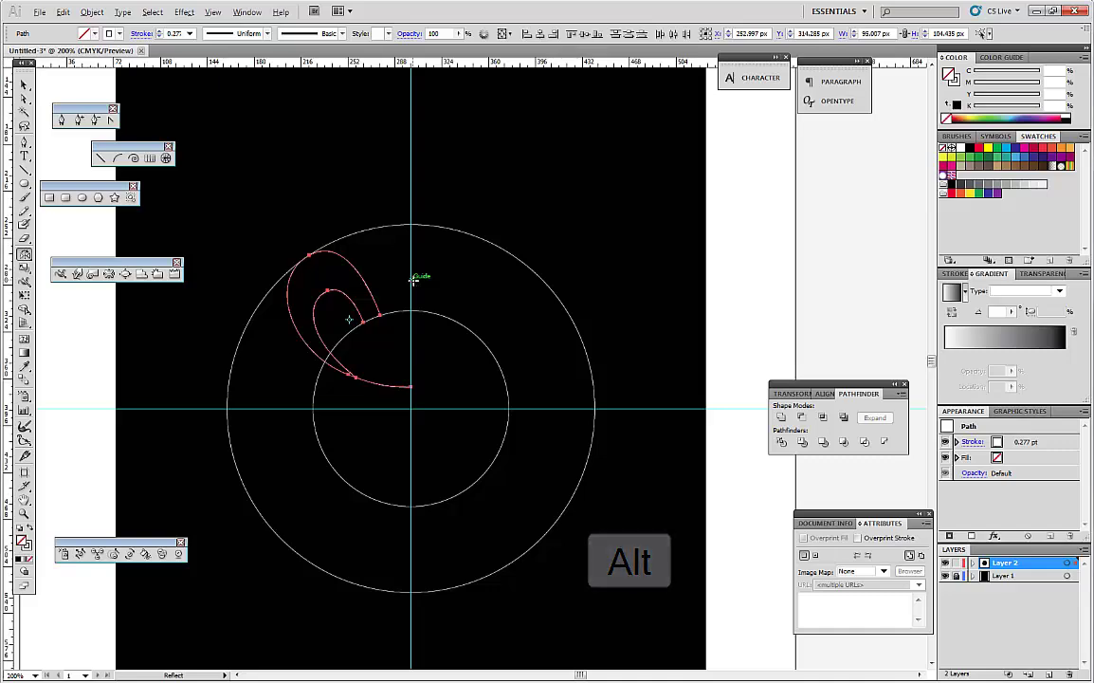
pyautogui.keyDown('alt'); pyautogui.click(412, 280); pyautogui.keyUp('alt')
pyautogui.moveTo(531, 277); pyautogui.dragTo(390, 118)
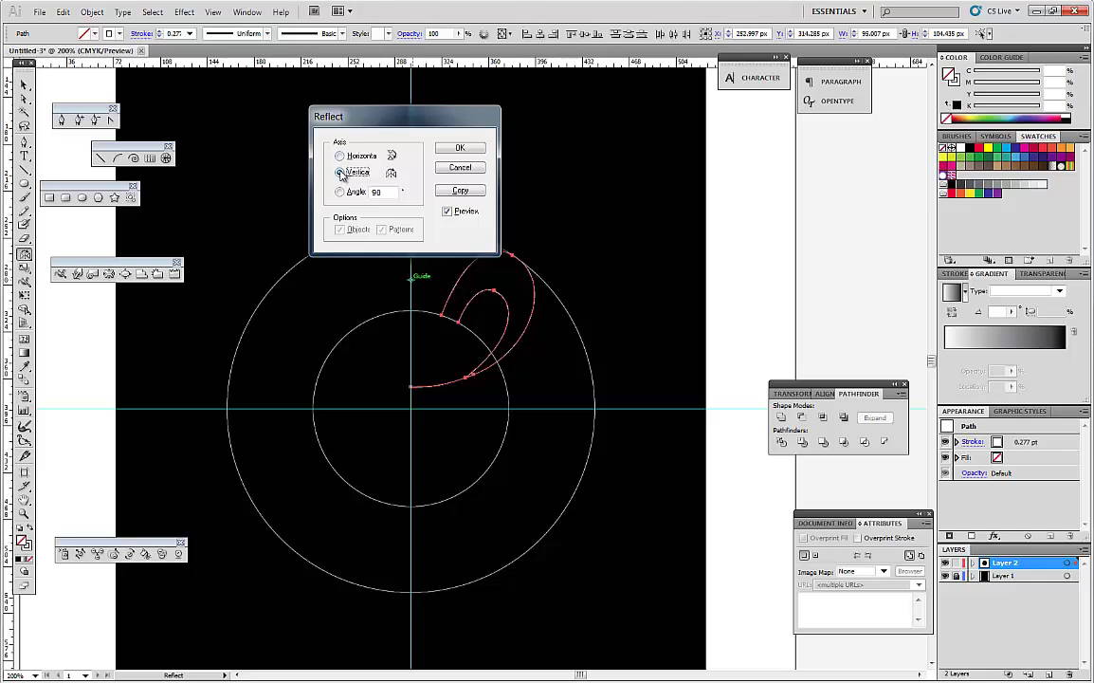
pyautogui.click(461, 192)
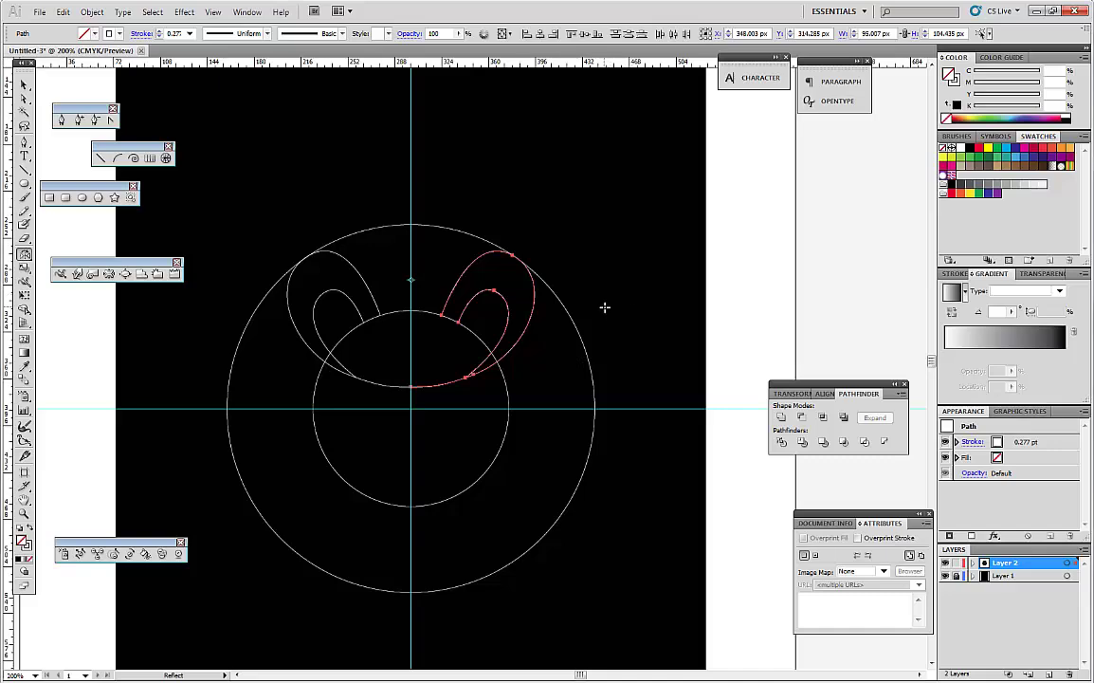
# Step: Select all four upper petal curves and activate the Reflect tool
pyautogui.click(26, 84)
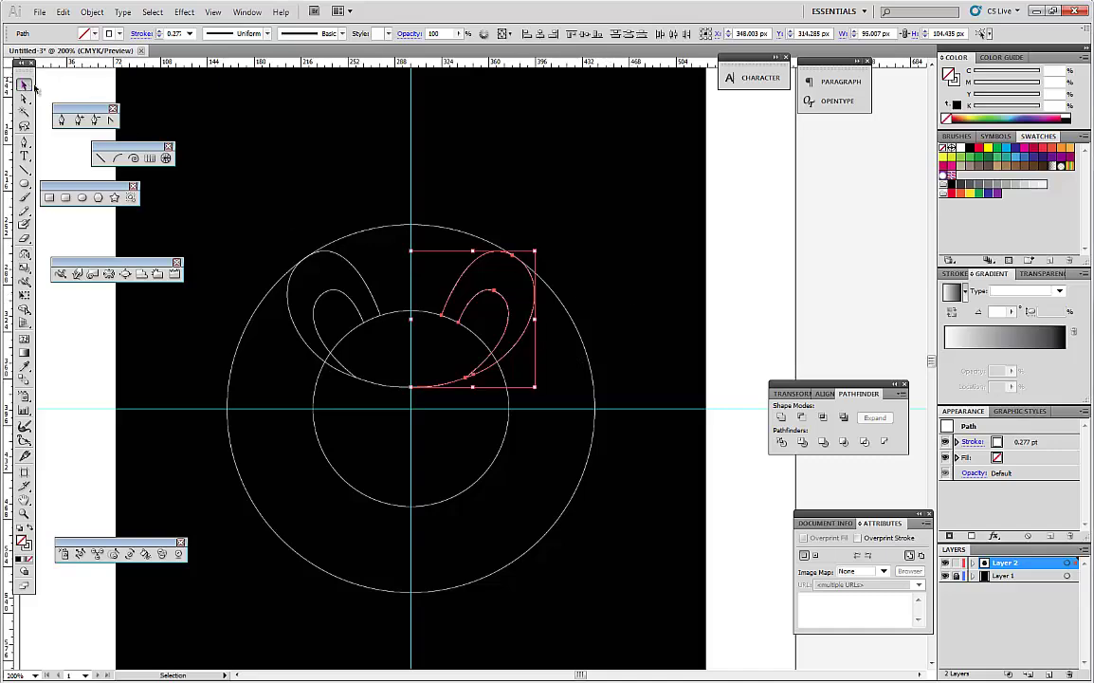
pyautogui.keyDown('shift'); pyautogui.click(364, 278); pyautogui.keyUp('shift')
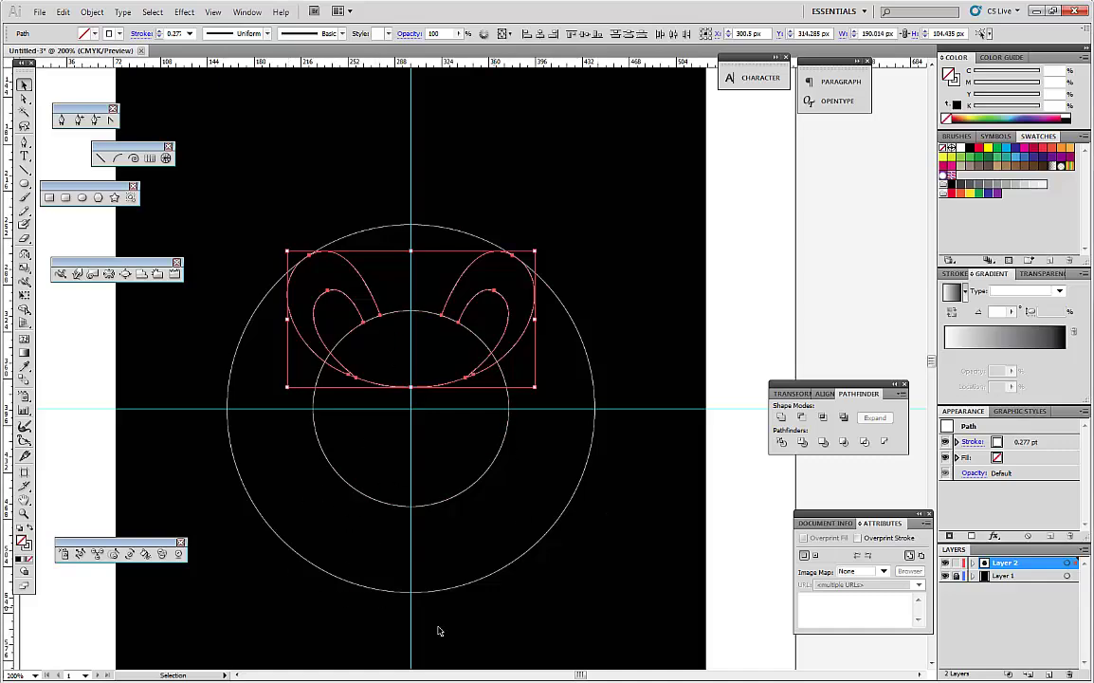
pyautogui.scroll(-2, 418, 441)
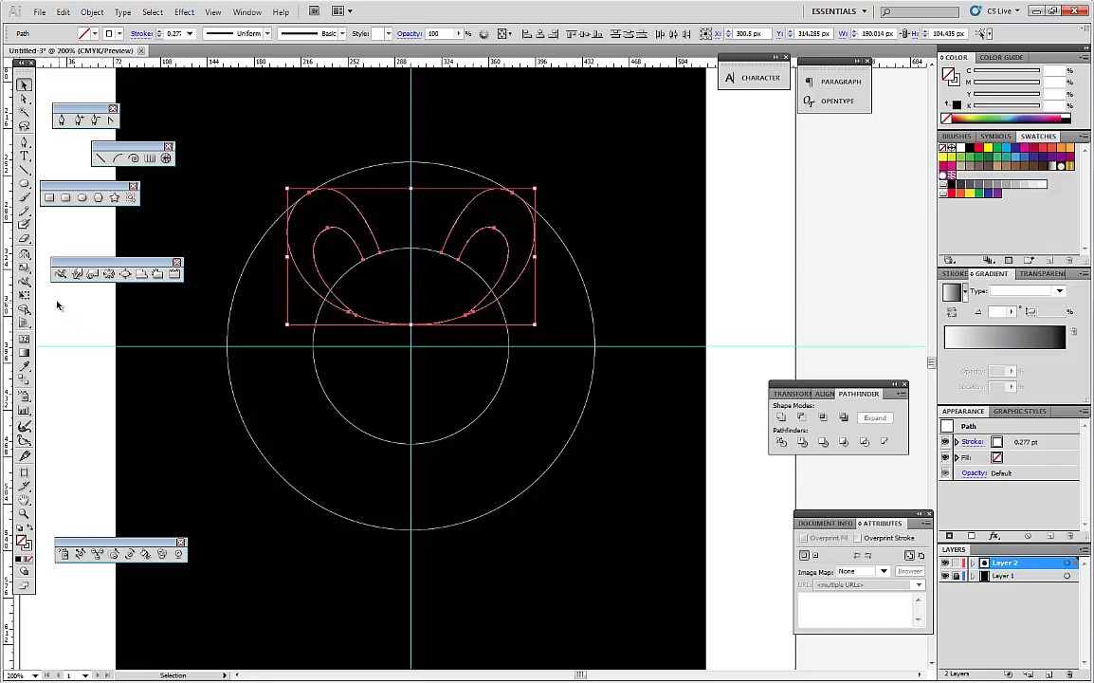
pyautogui.click(24, 256)
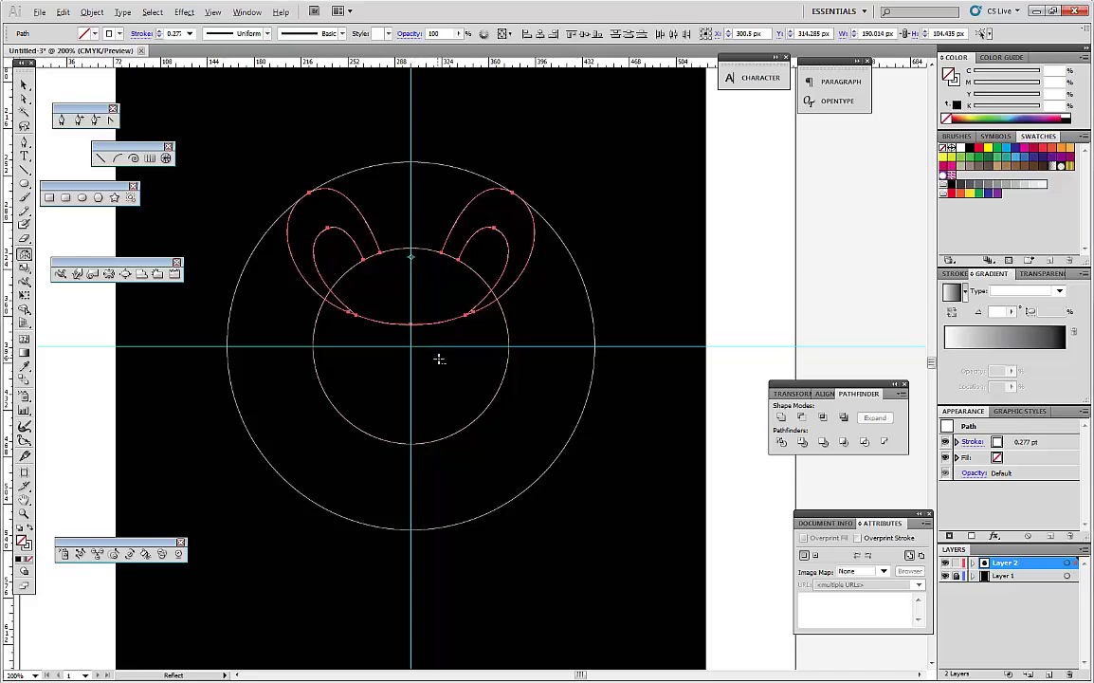
pyautogui.press('alt')
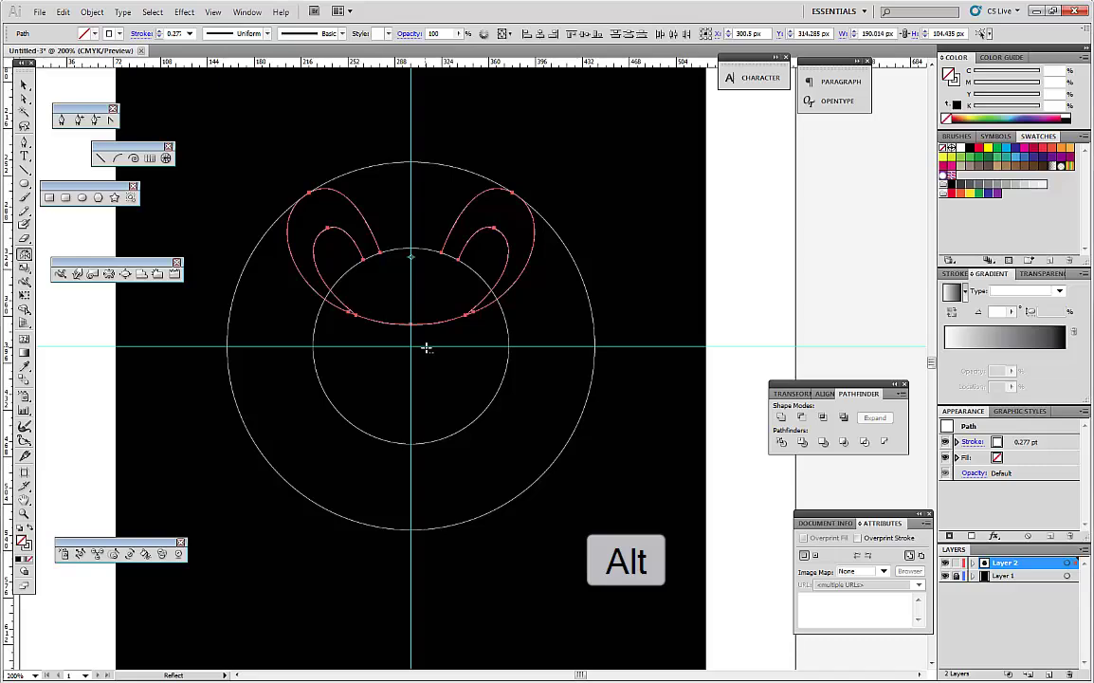
pyautogui.keyDown('alt'); pyautogui.click(427, 348); pyautogui.keyUp('alt')
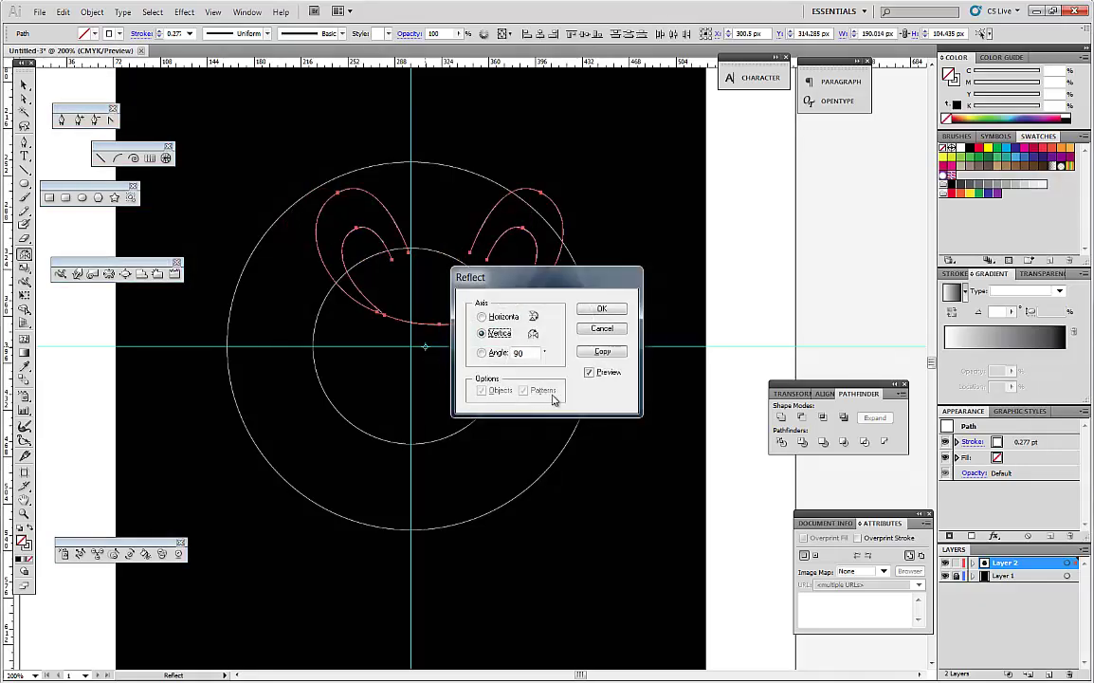
pyautogui.moveTo(527, 284); pyautogui.dragTo(708, 285)
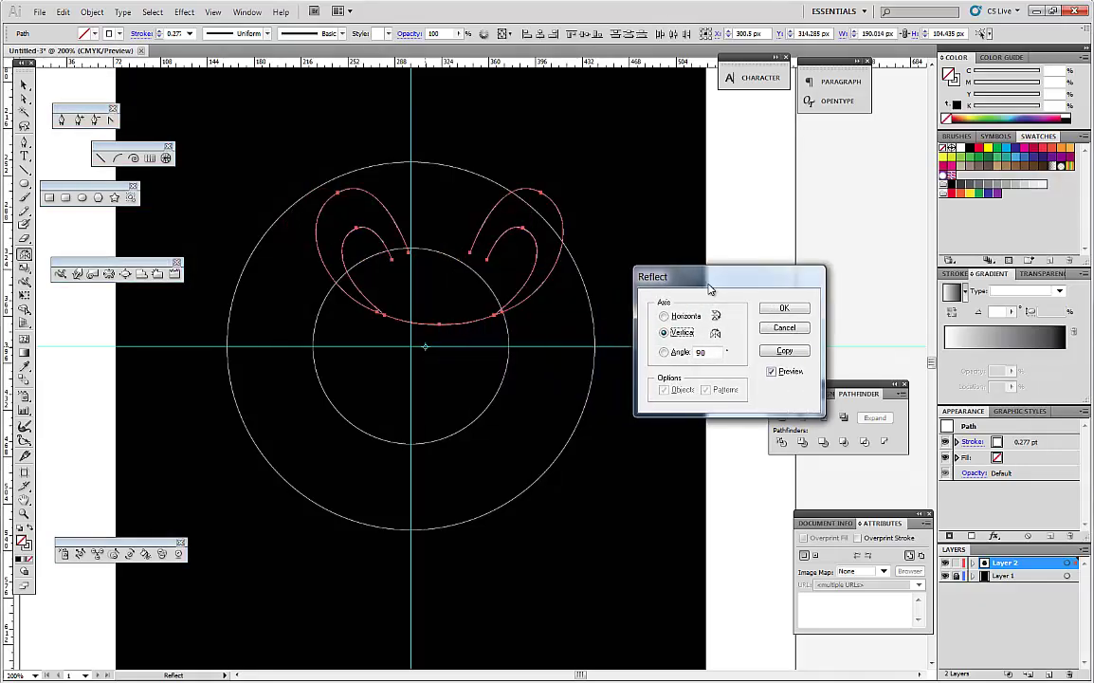
pyautogui.click(669, 318)
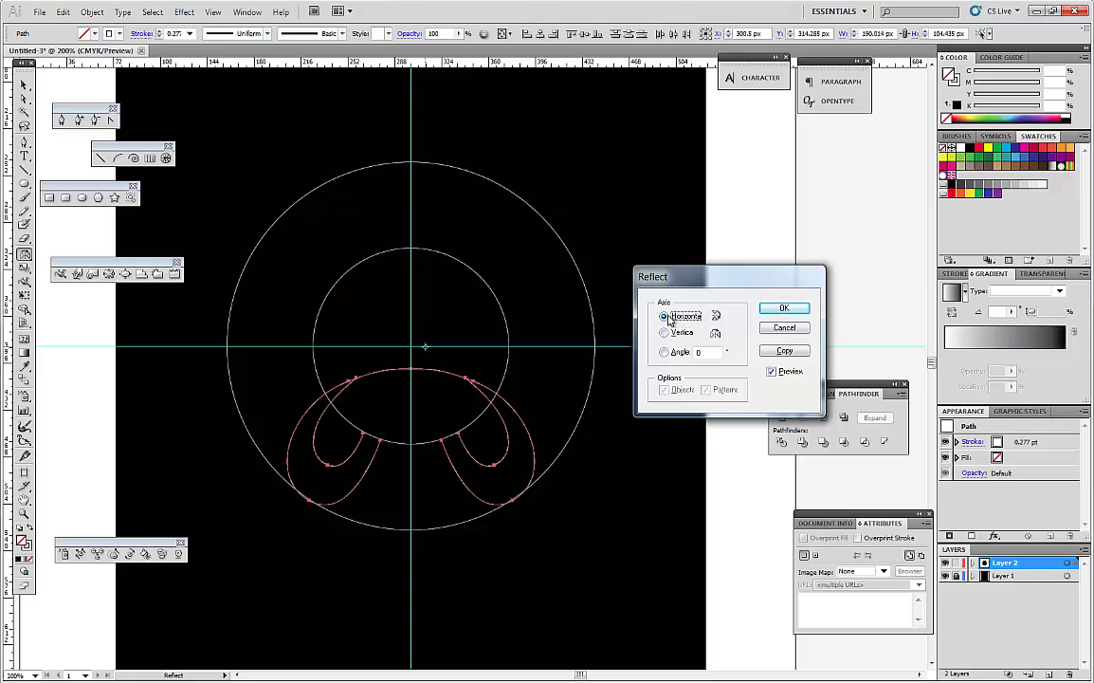
pyautogui.click(784, 327)
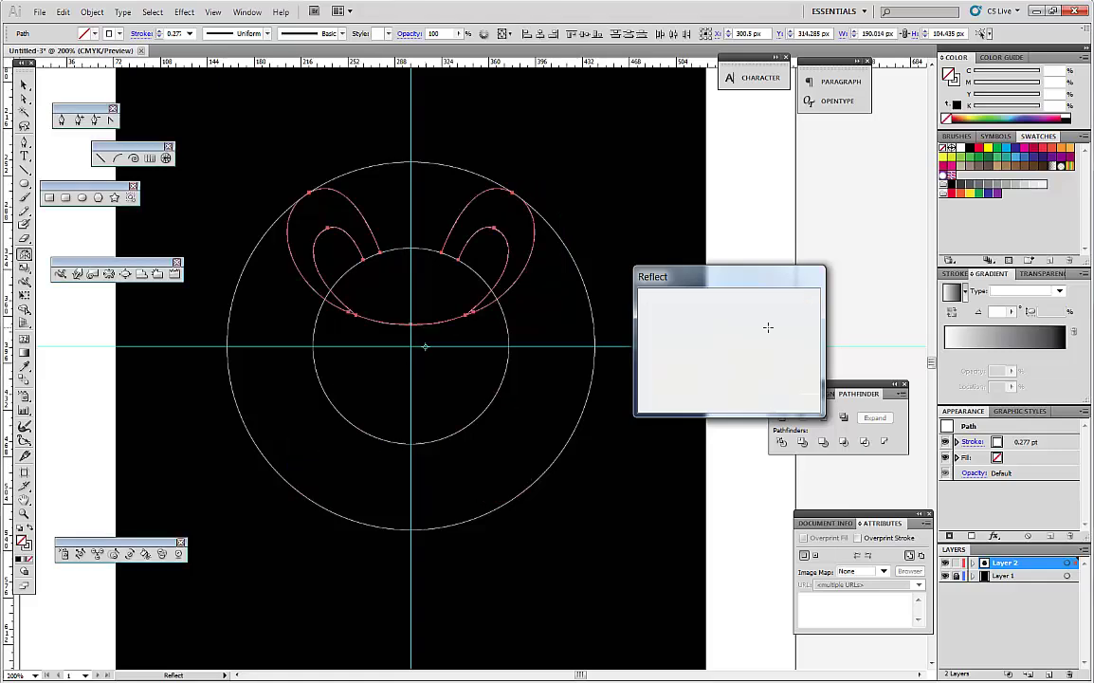
# Step: Reflect a copy of the four upper petal curves on a horizontal axis through the circles' center, and deselect everything
pyautogui.scroll(1, 414, 351)
pyautogui.scroll(5, 414, 351)
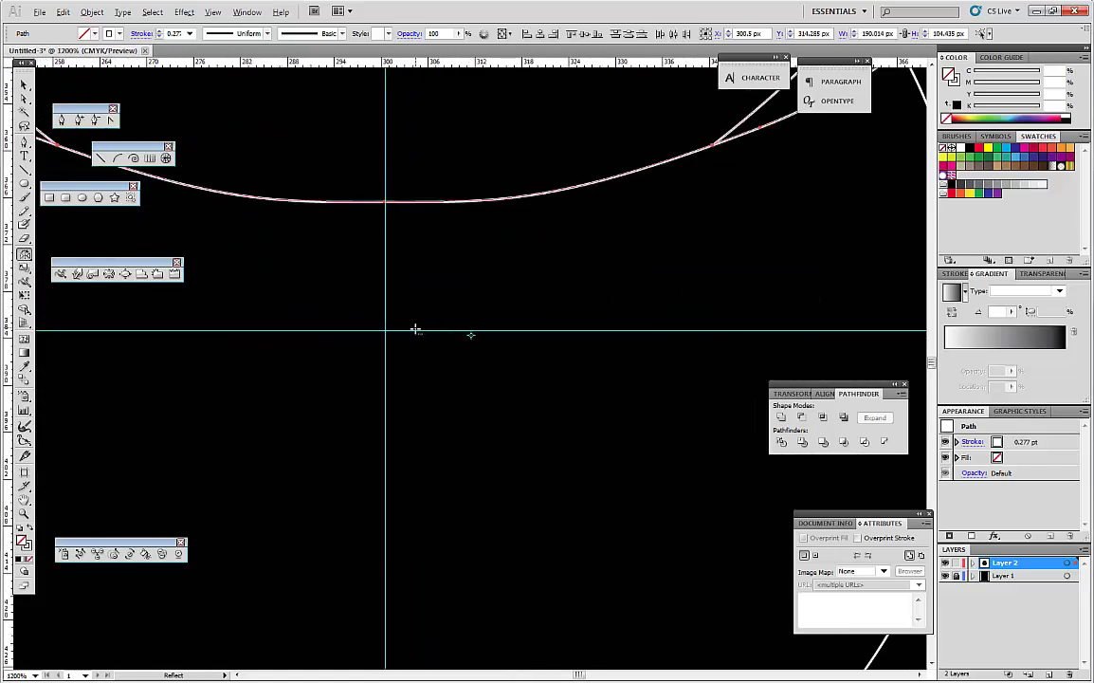
pyautogui.scroll(2, 384, 350)
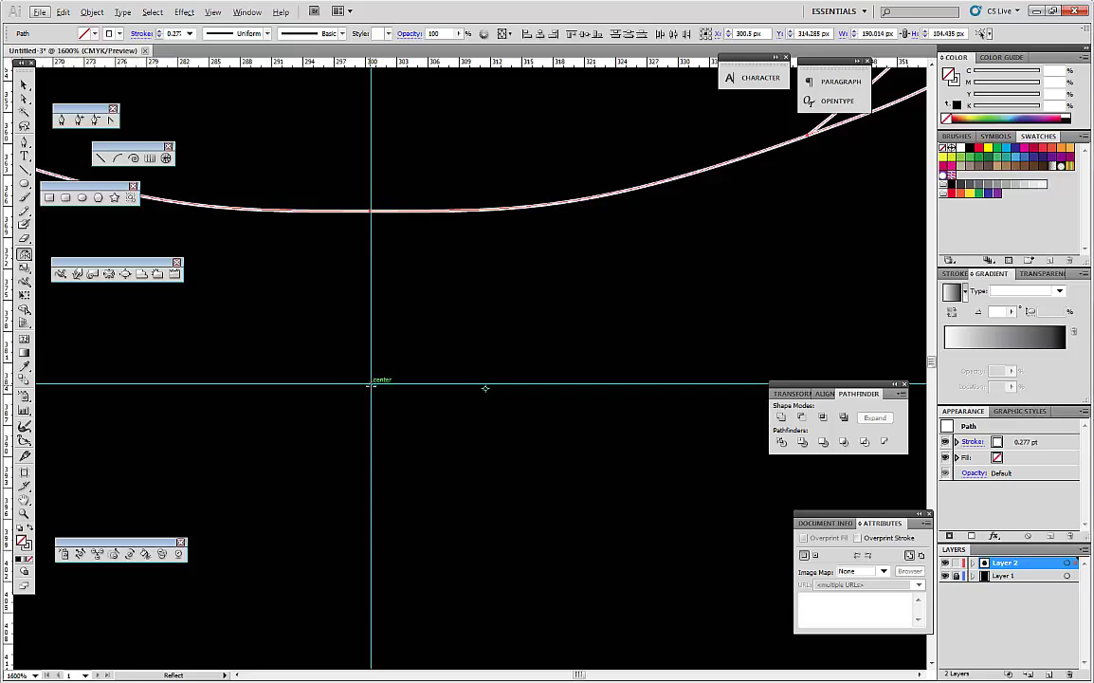
pyautogui.press('alt')
pyautogui.keyDown('alt'); pyautogui.click(373, 384); pyautogui.keyUp('alt')
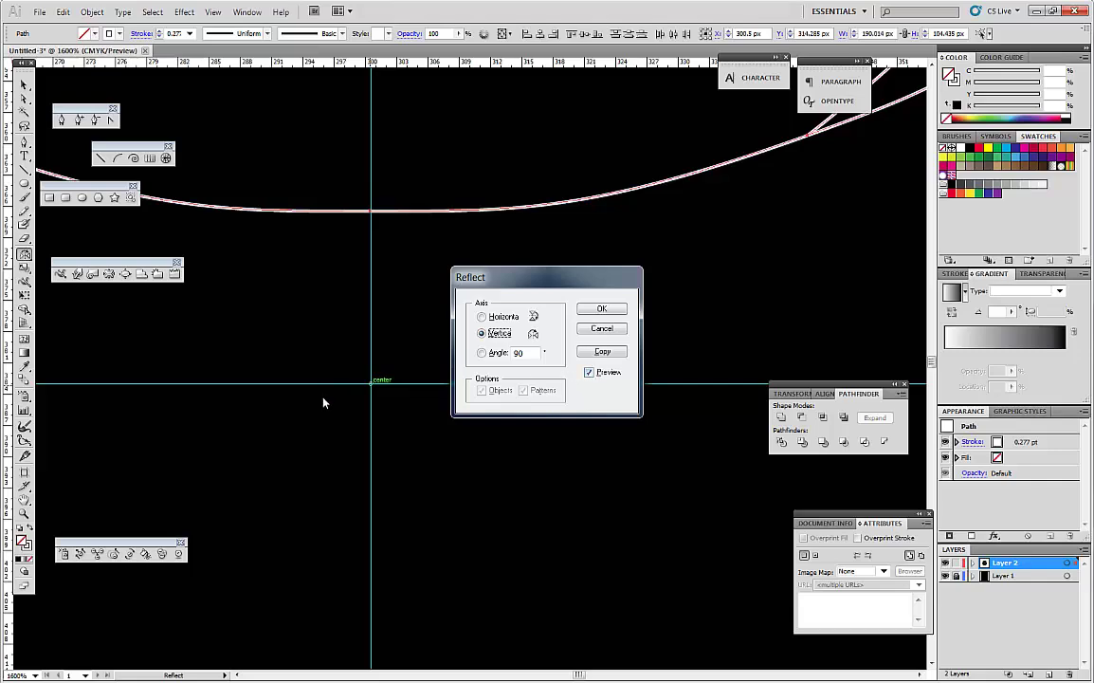
pyautogui.click(482, 316)
pyautogui.click(603, 352)
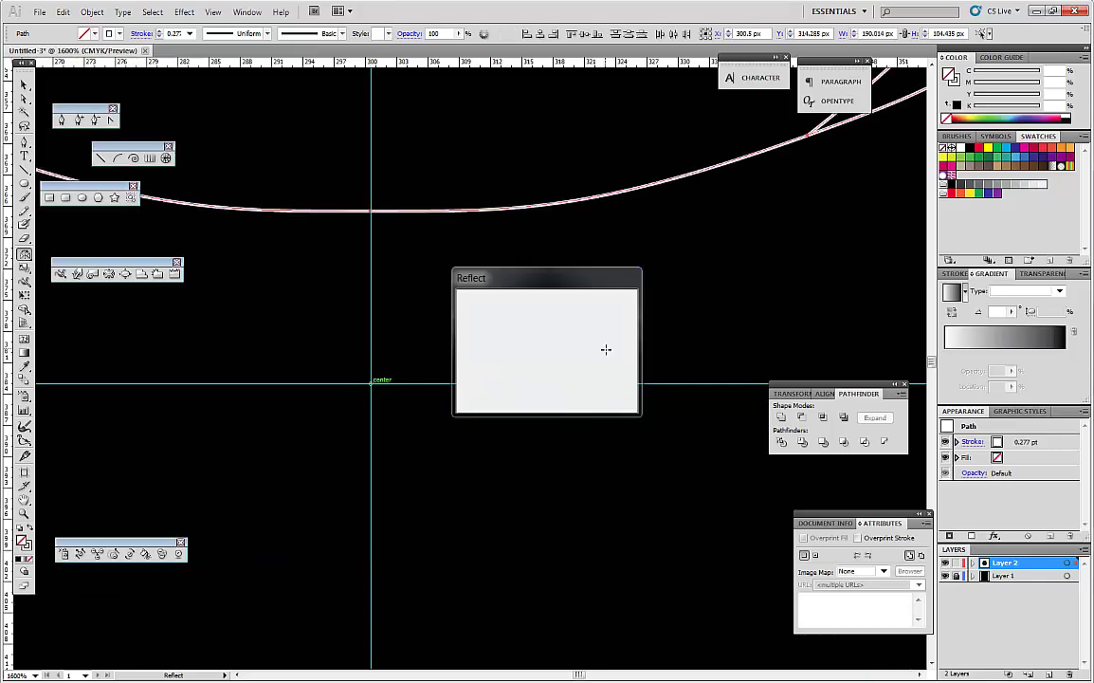
pyautogui.hotkey('ctrl', '-')
pyautogui.hotkey('ctrl', '-')
pyautogui.hotkey('ctrl', '-')
pyautogui.hotkey('ctrl', '-')
pyautogui.hotkey('ctrl', '-')
pyautogui.hotkey('ctrl', '-')
pyautogui.scroll(-3, 638, 506)
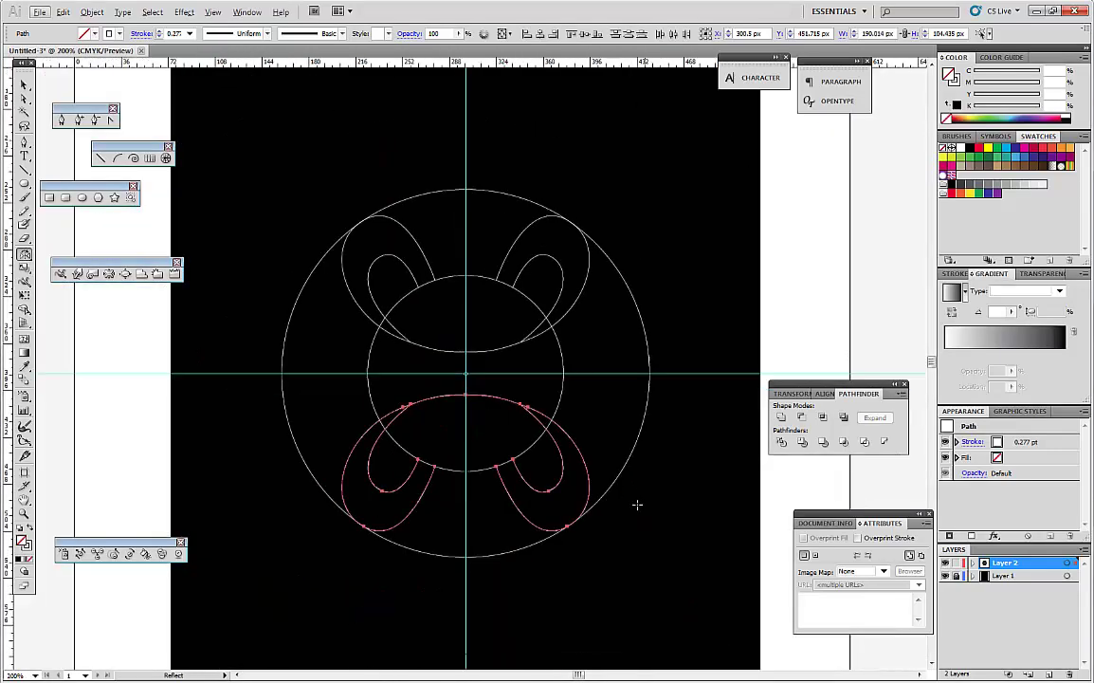
pyautogui.click(25, 83)
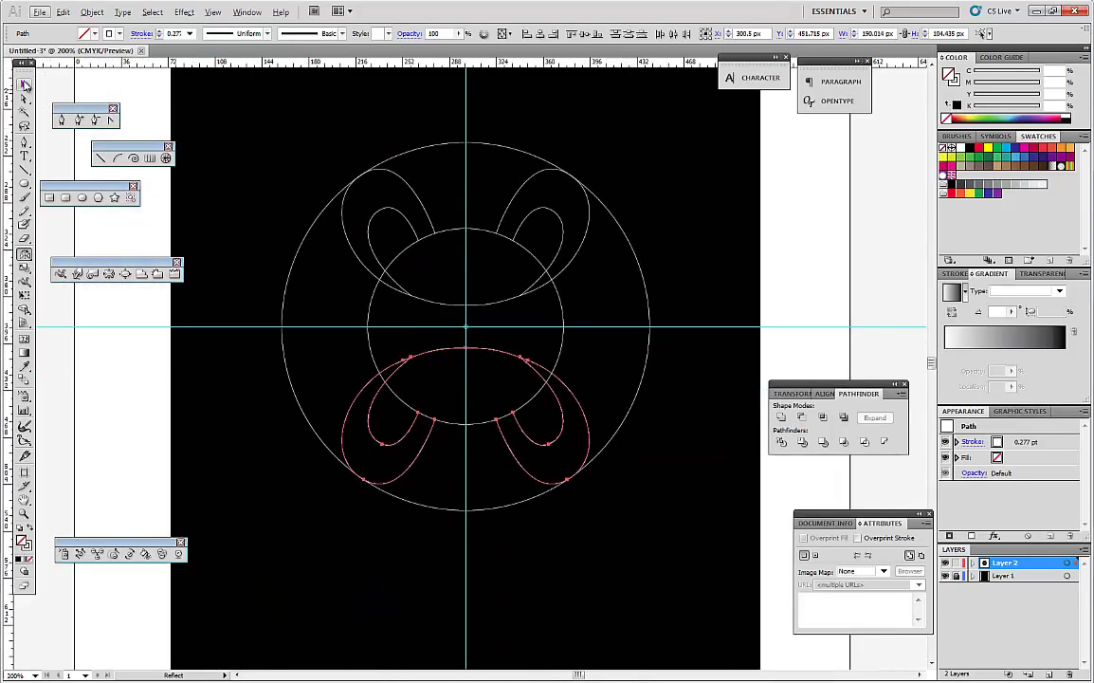
pyautogui.click(330, 256)
# Step: Duplicate the inner circle about 242 px straight to the left, outside the outer circle, and deselect it
pyautogui.hotkey('ctrl', '-')
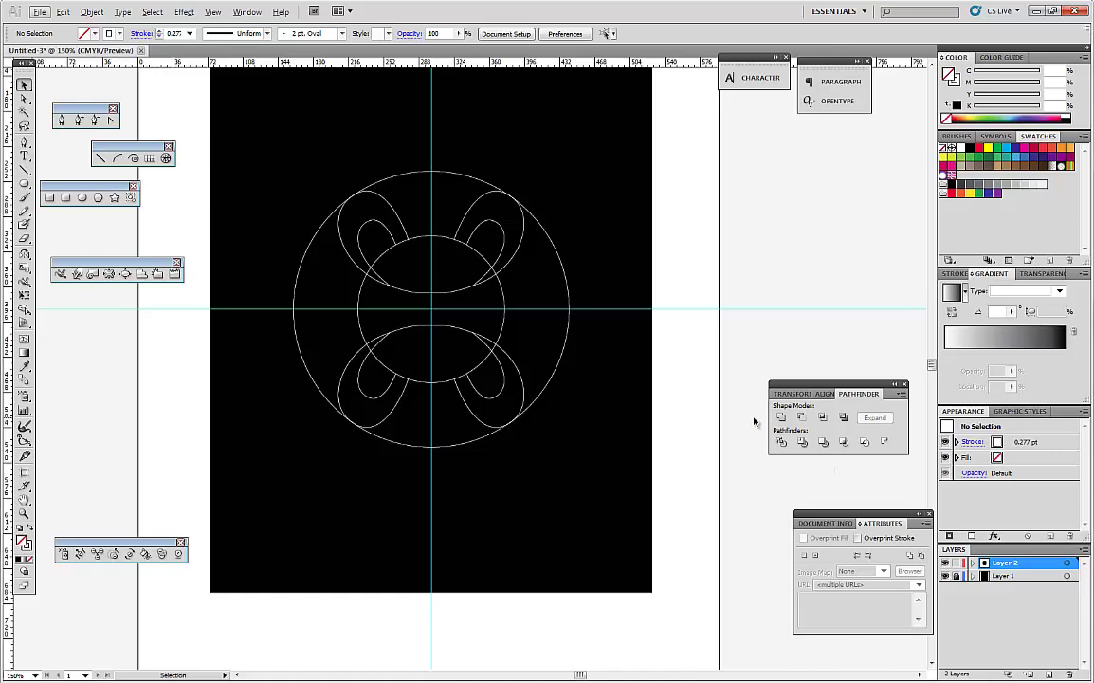
pyautogui.click(504, 325)
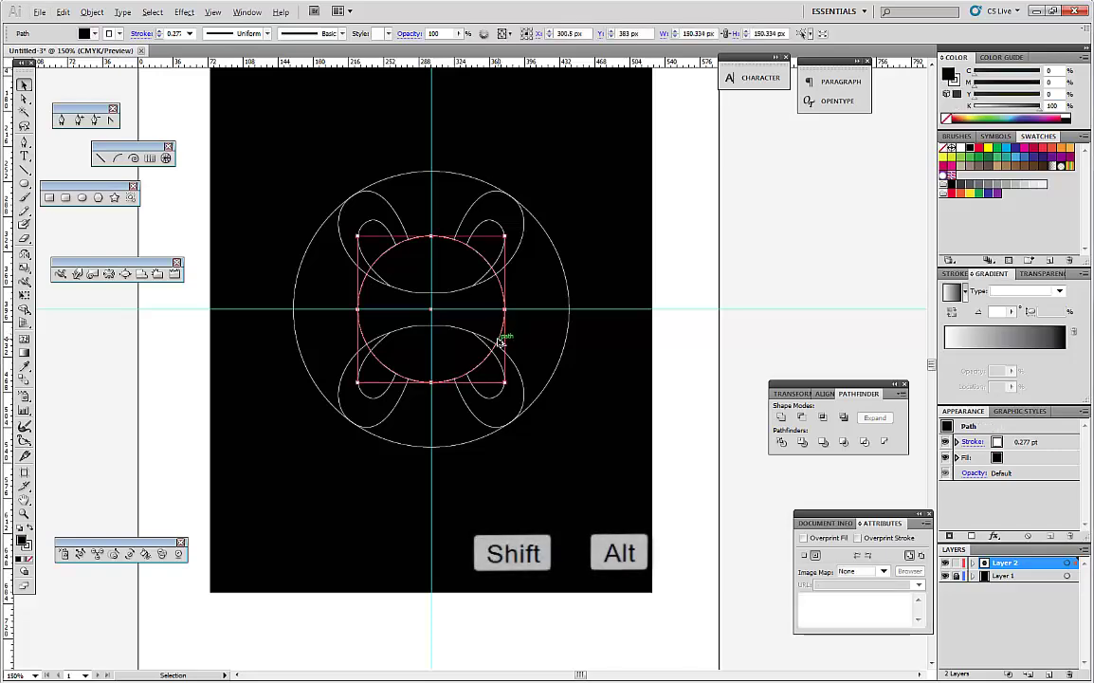
pyautogui.moveTo(499, 340); pyautogui.dragTo(265, 363)
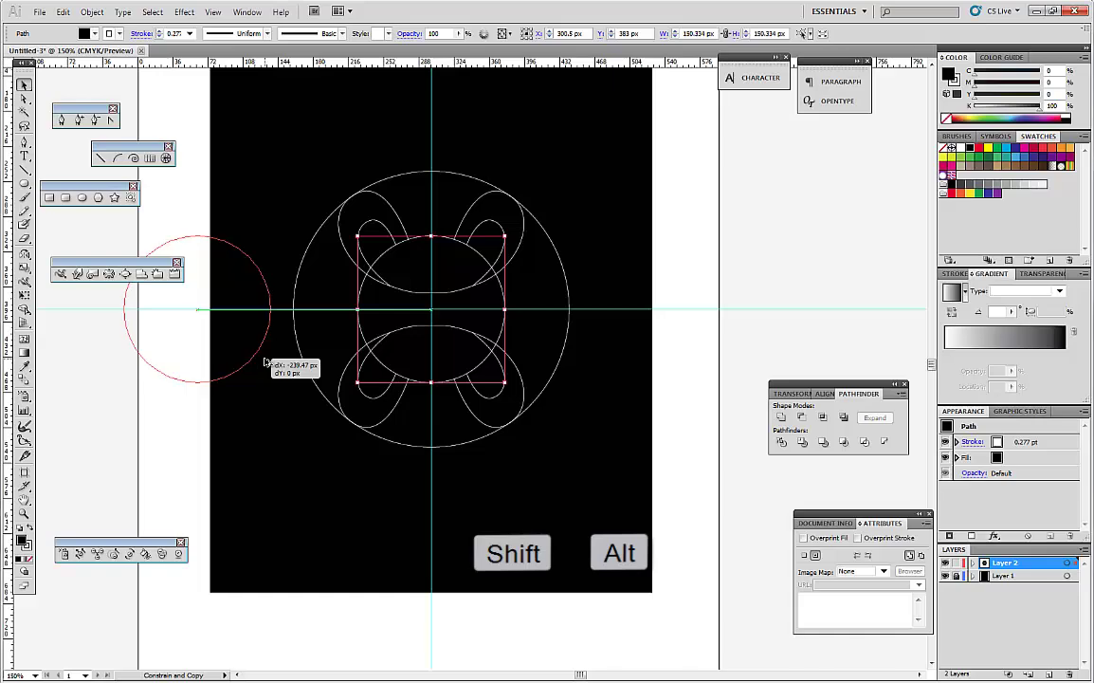
pyautogui.moveTo(265, 363); pyautogui.dragTo(262, 363)
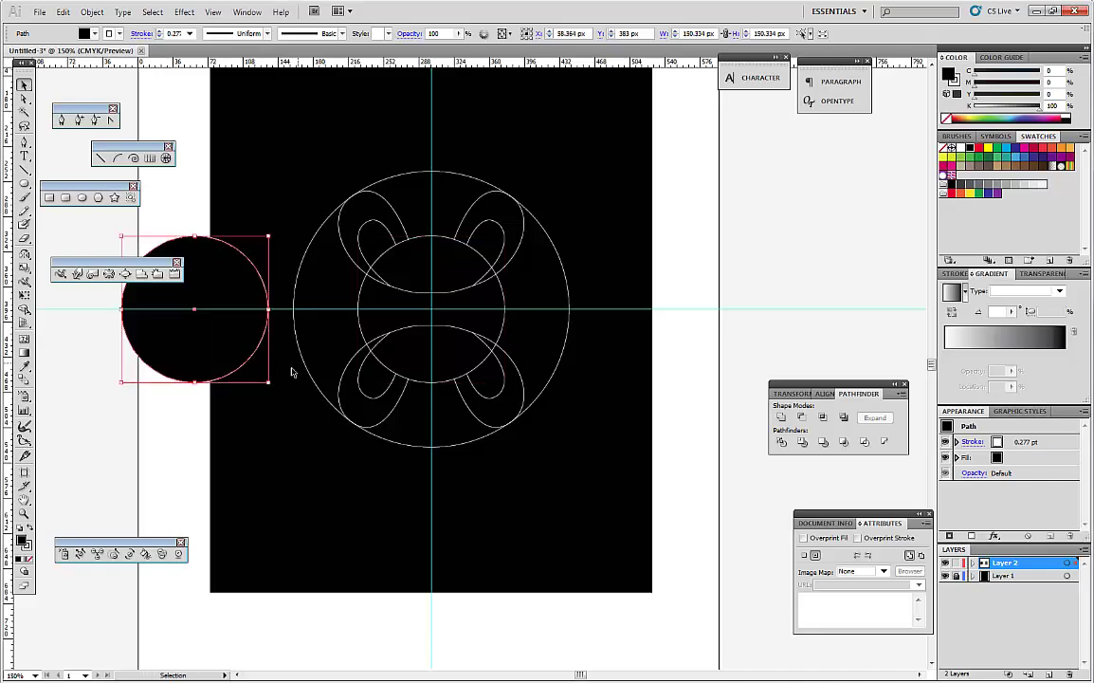
pyautogui.click(178, 434)
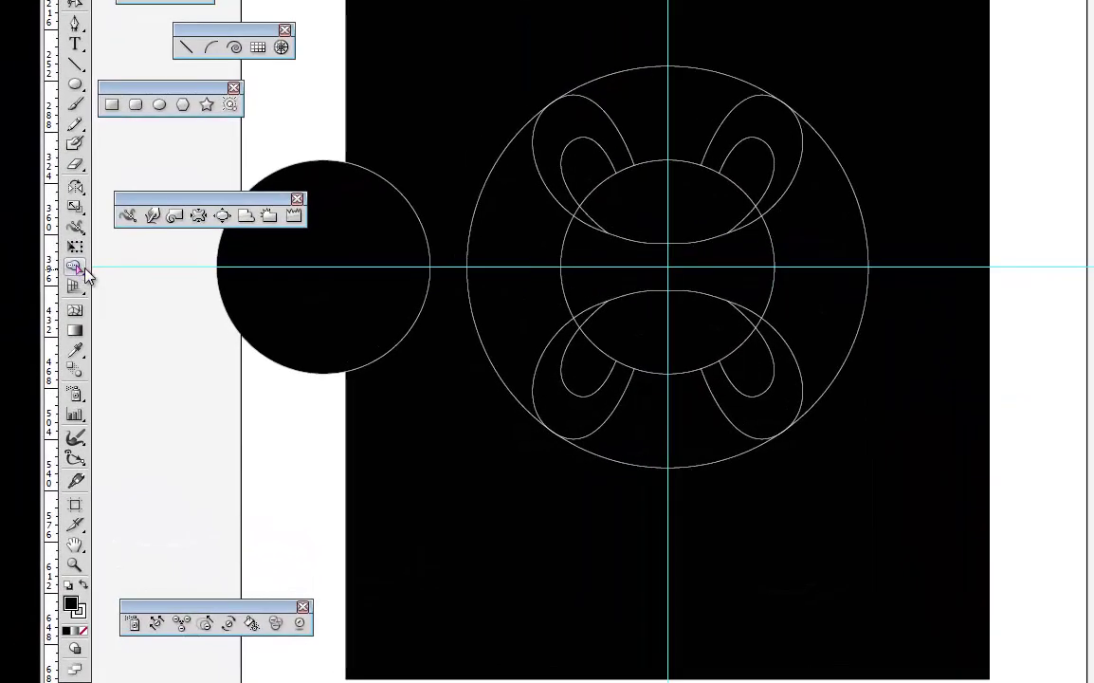
# Step: Activate the Shape Builder tool and select both concentric circles with all the petal curves, leaving out the duplicated circle
pyautogui.click(76, 269)
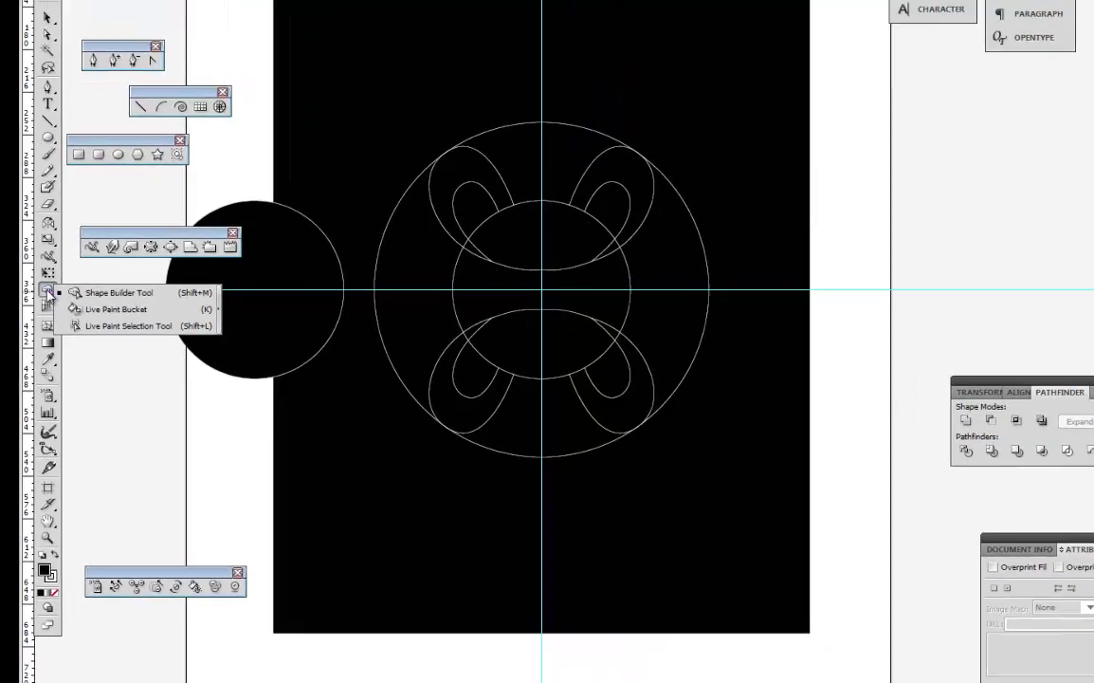
pyautogui.click(160, 270)
pyautogui.hscroll(2, 531, 286)
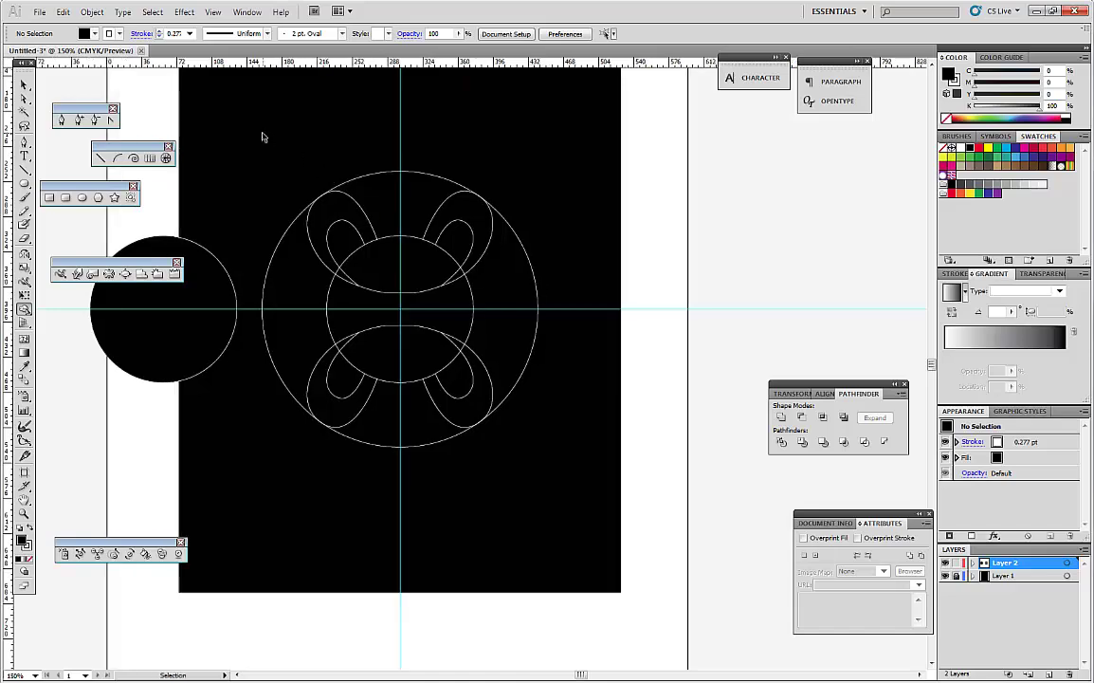
pyautogui.moveTo(262, 138); pyautogui.dragTo(548, 520)
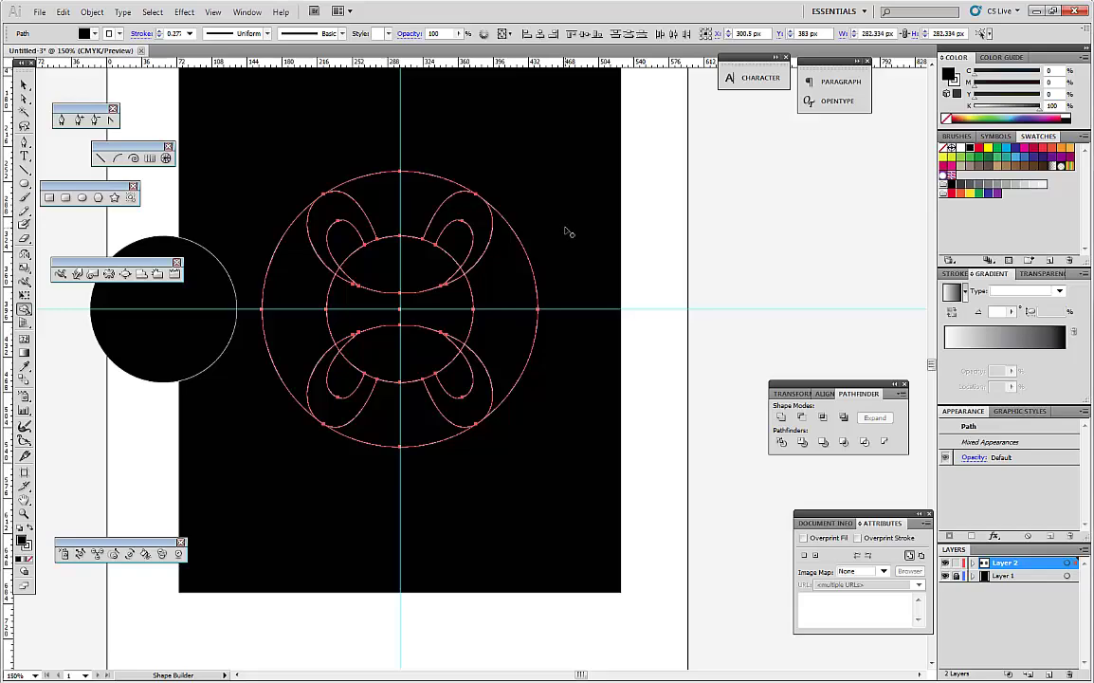
# Step: Switch the display to Outline mode, keeping the logo curves selected and the Shape Builder tool active
pyautogui.press('v')
pyautogui.hotkey('ctrl', 'y')
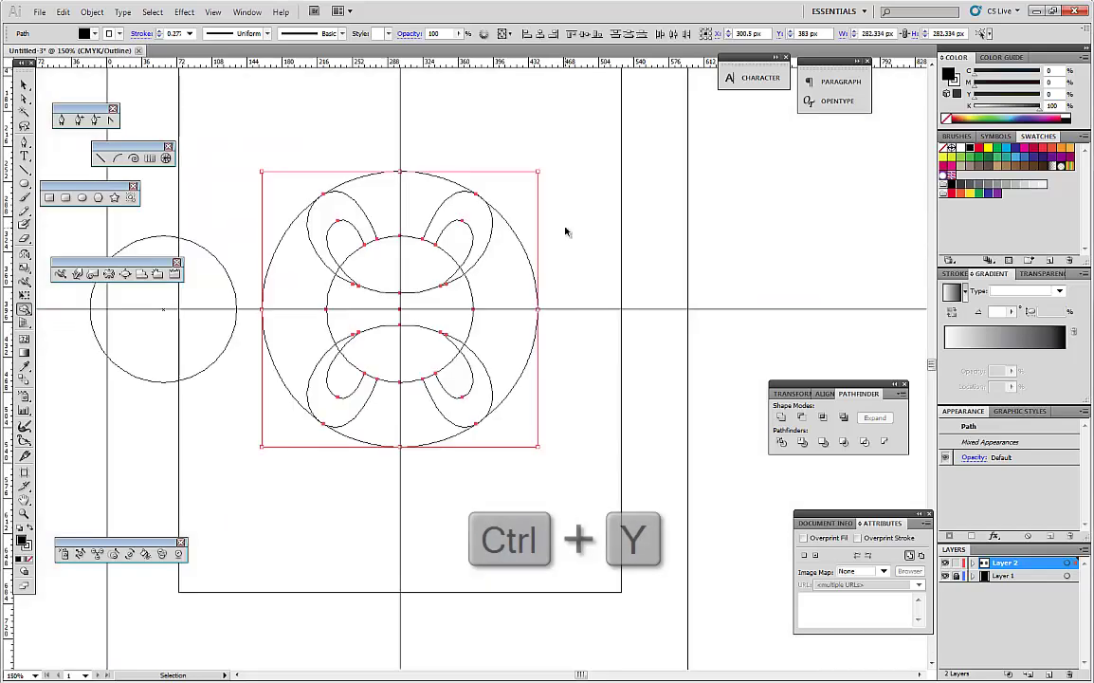
pyautogui.hotkey('shift', 'm')
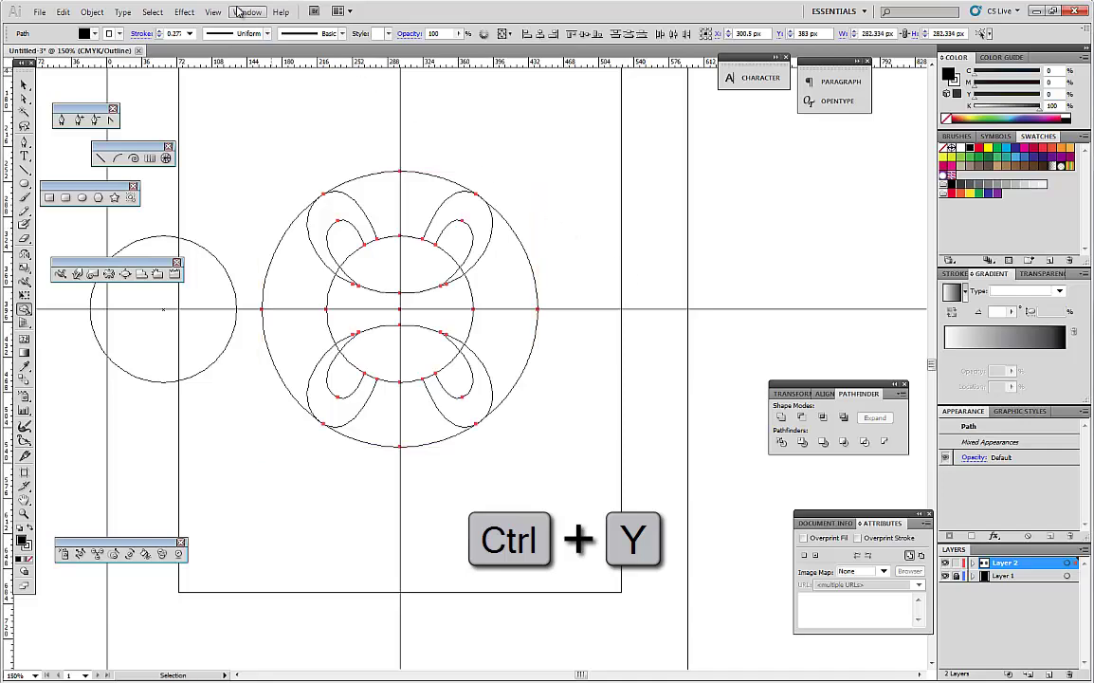
pyautogui.click(212, 12)
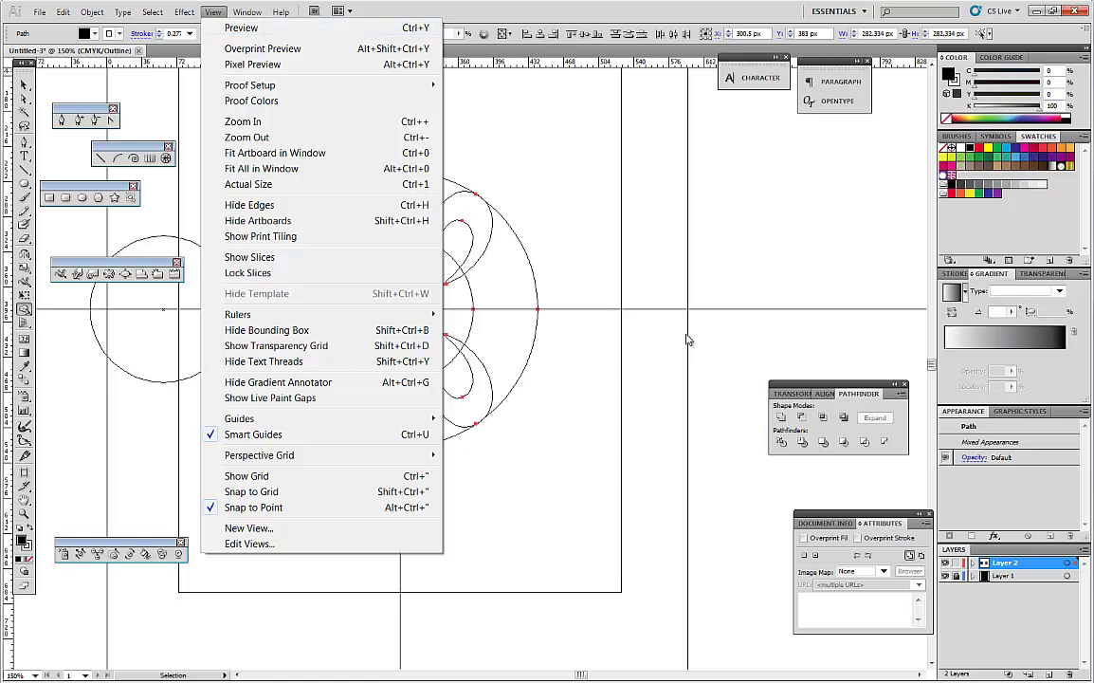
pyautogui.click(543, 166)
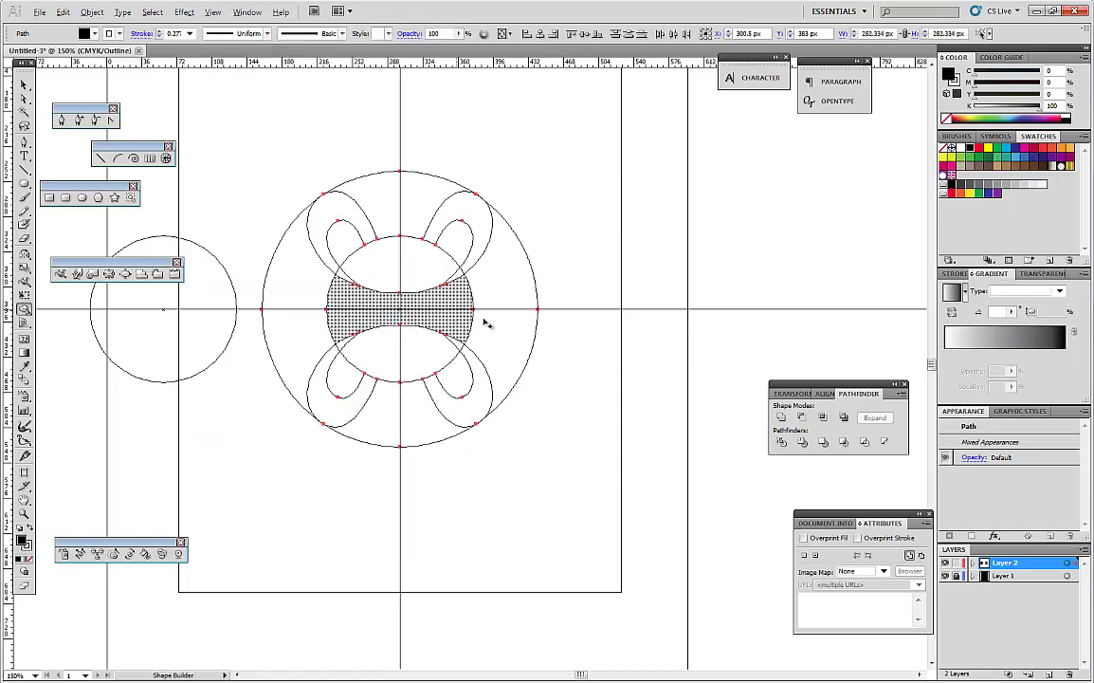
# Step: Remove the outer circle's top and bottom regions between the petals with Shape Builder, and merge both side regions with the central band
pyautogui.keyDown('alt'); pyautogui.click(441, 294); pyautogui.keyUp('alt')
pyautogui.scroll(1, 529, 335)
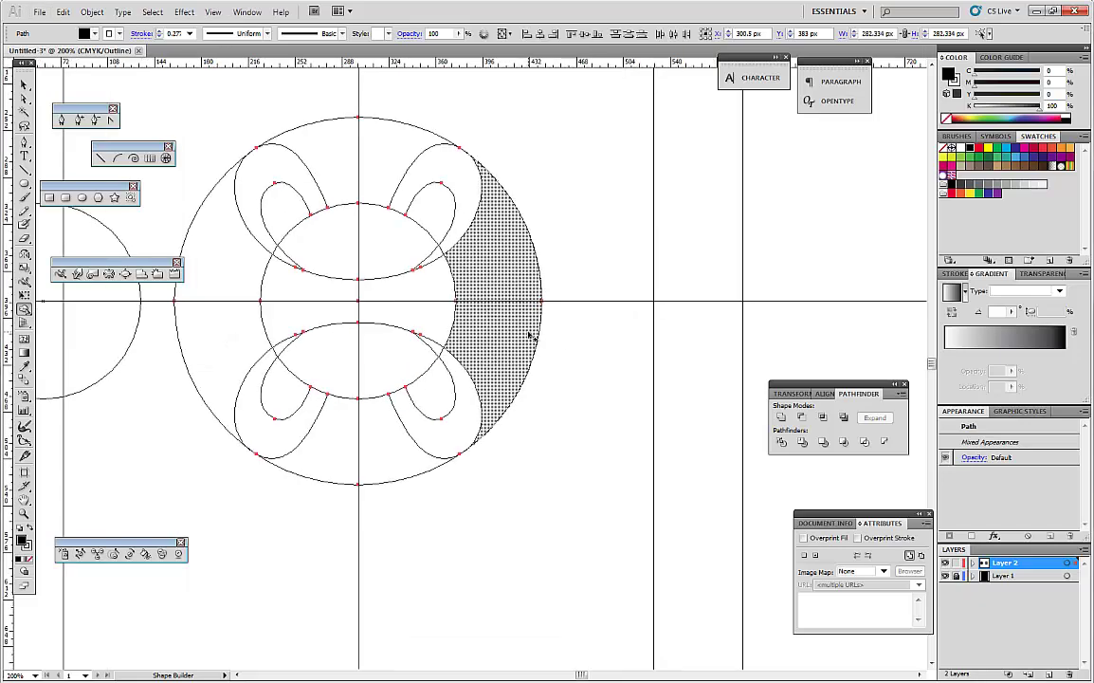
pyautogui.keyDown('alt'); pyautogui.click(346, 150); pyautogui.keyUp('alt')
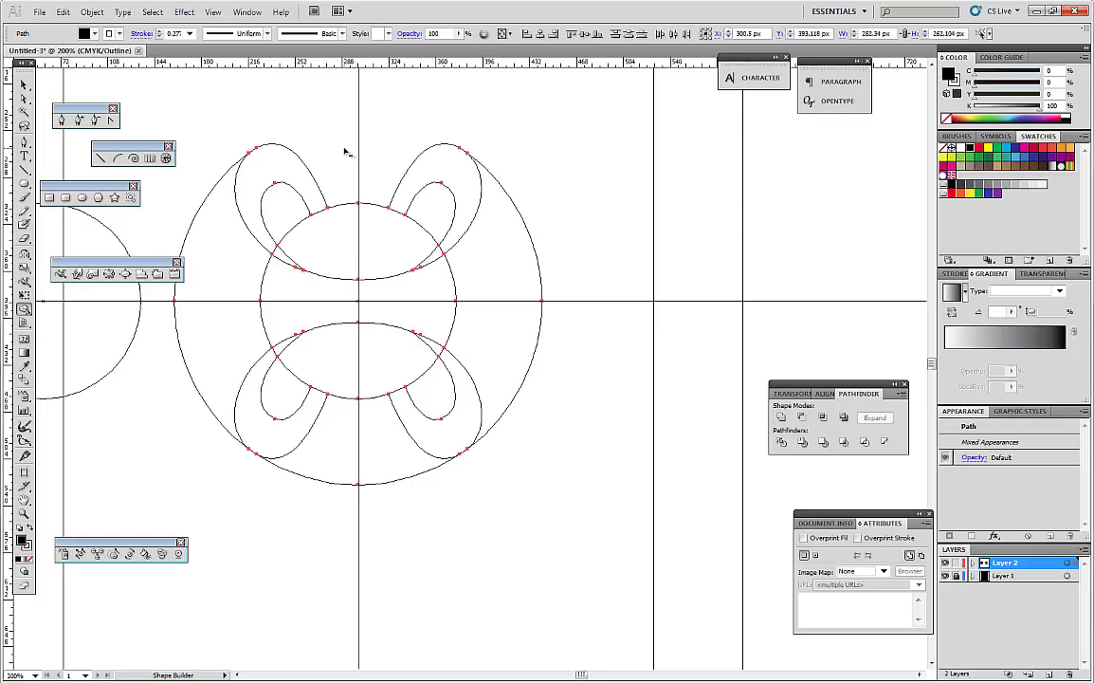
pyautogui.keyDown('alt'); pyautogui.click(346, 436); pyautogui.keyUp('alt')
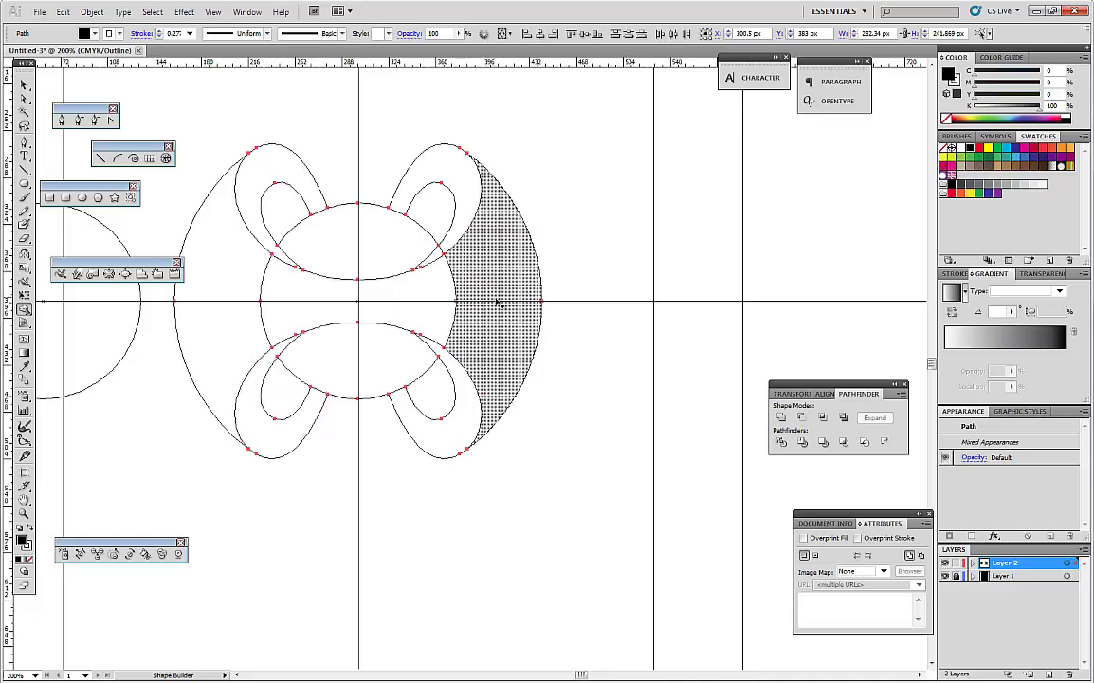
pyautogui.moveTo(501, 303); pyautogui.dragTo(252, 301)
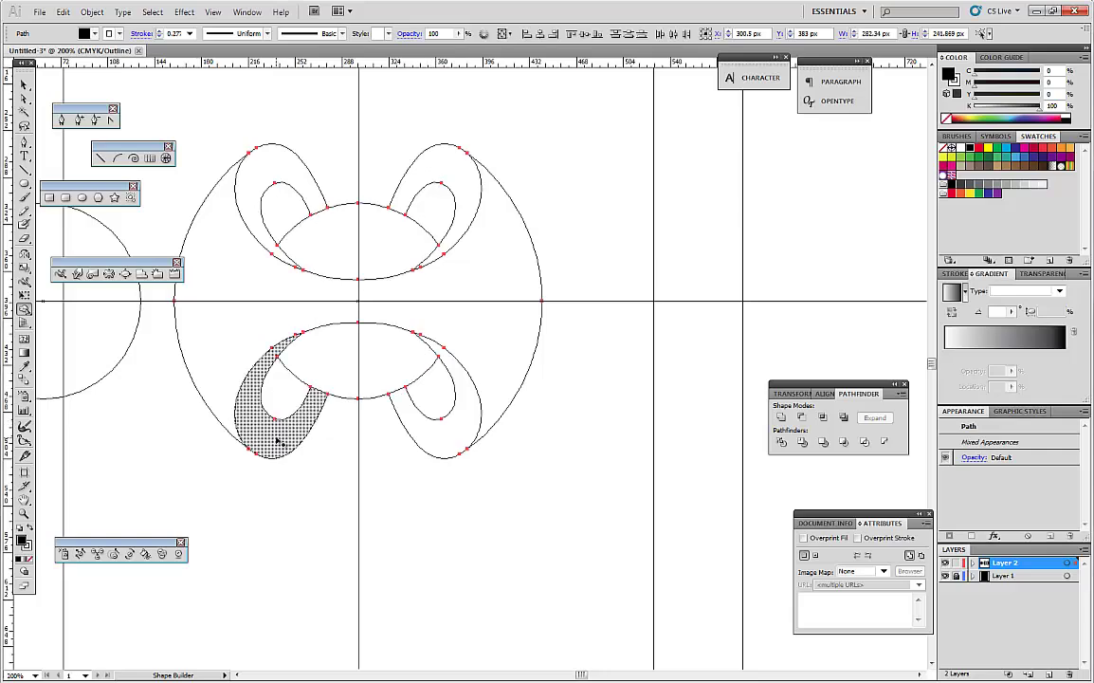
# Step: Return the display to Preview mode and deselect the artwork
pyautogui.scroll(-1, 512, 444)
pyautogui.press('v')
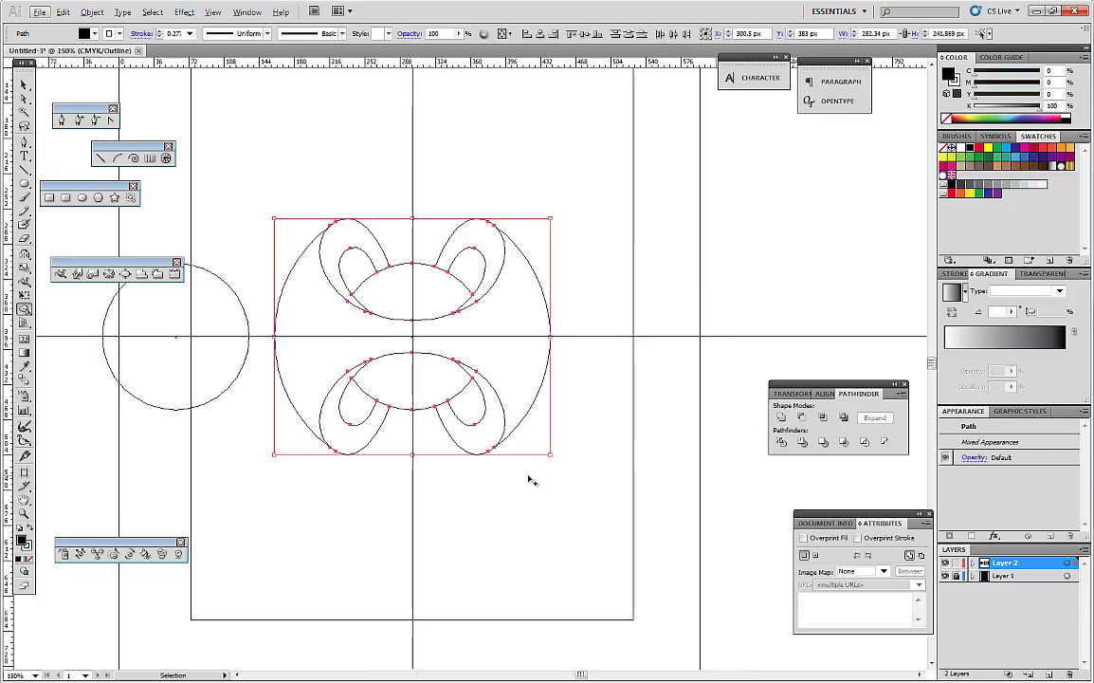
pyautogui.hotkey('shift', 'm')
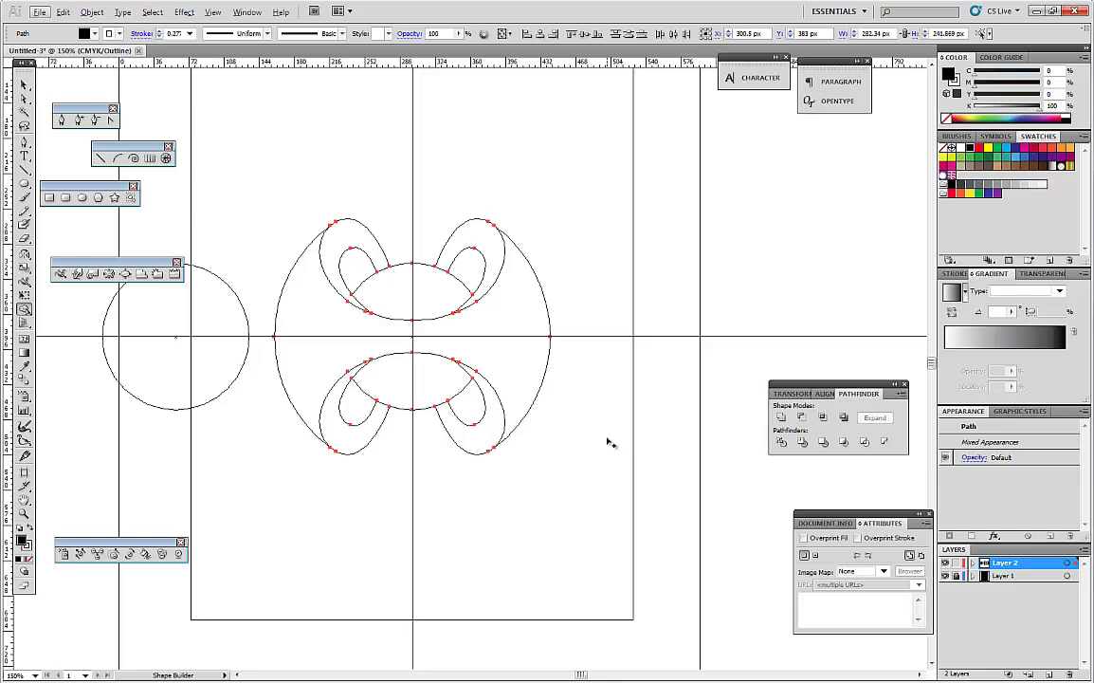
pyautogui.click(213, 13)
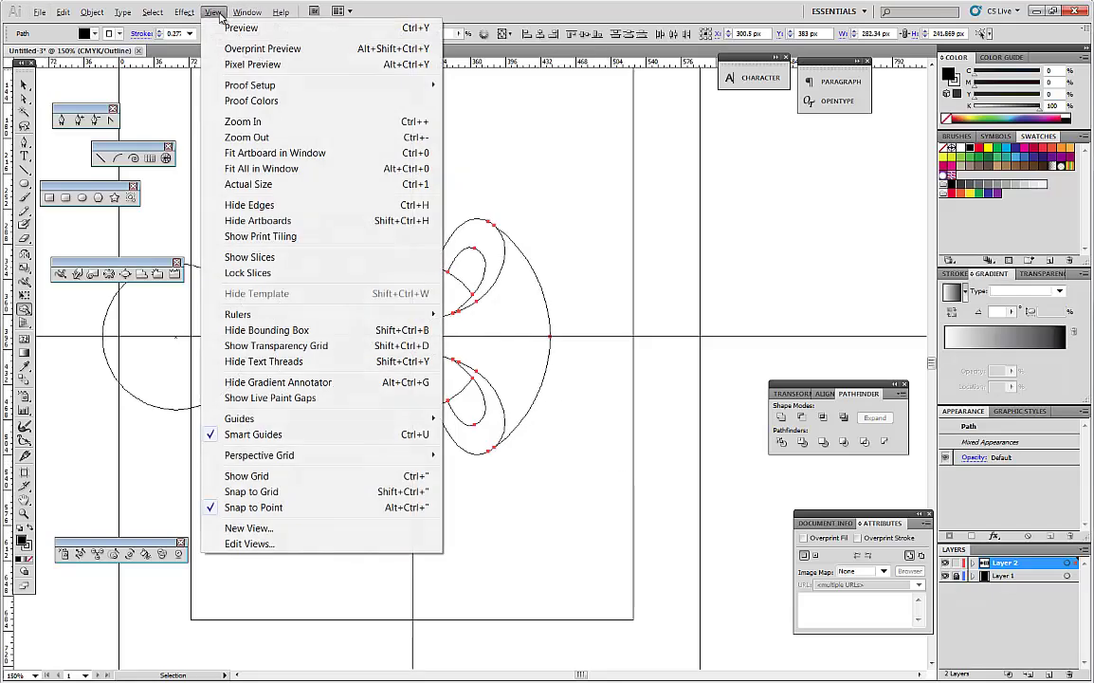
pyautogui.click(237, 29)
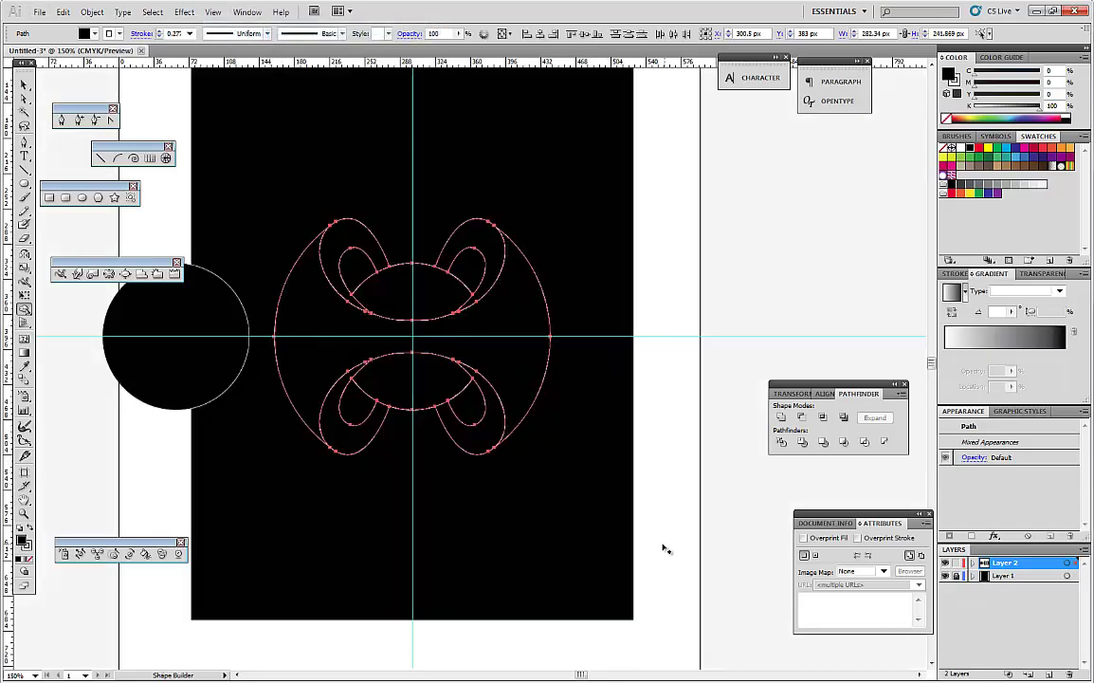
pyautogui.keyDown('ctrl'); pyautogui.click(700, 455); pyautogui.keyUp('ctrl')
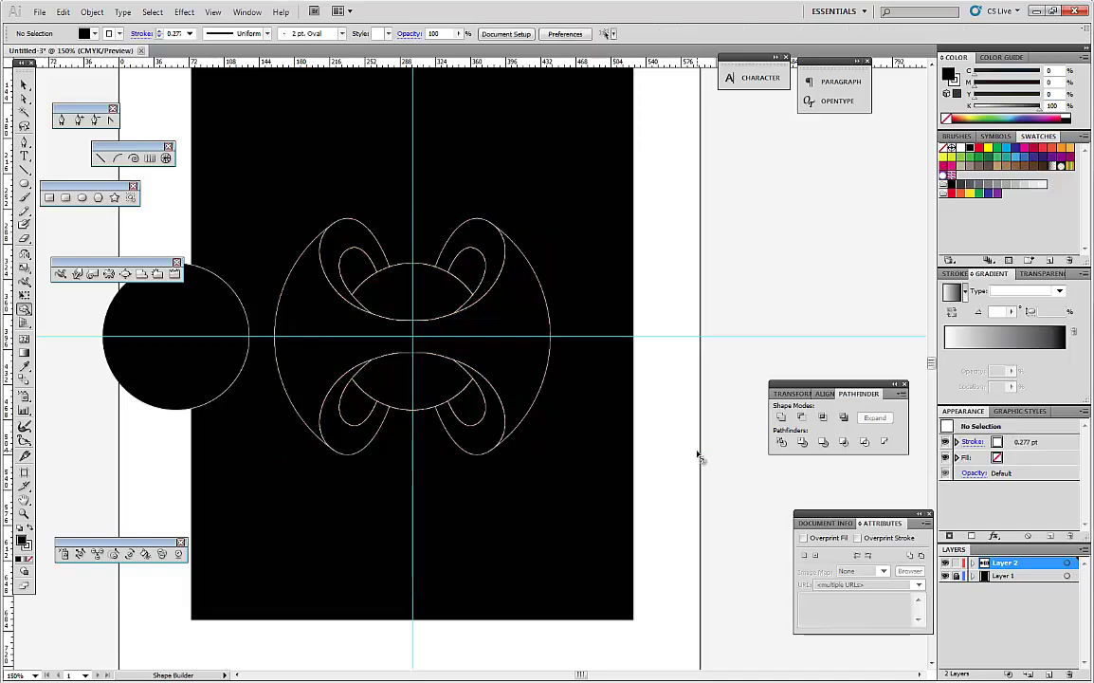
# Step: Try moving the upper lens-shaped piece up out of the logo, undo the move, and deselect it
pyautogui.press('v')
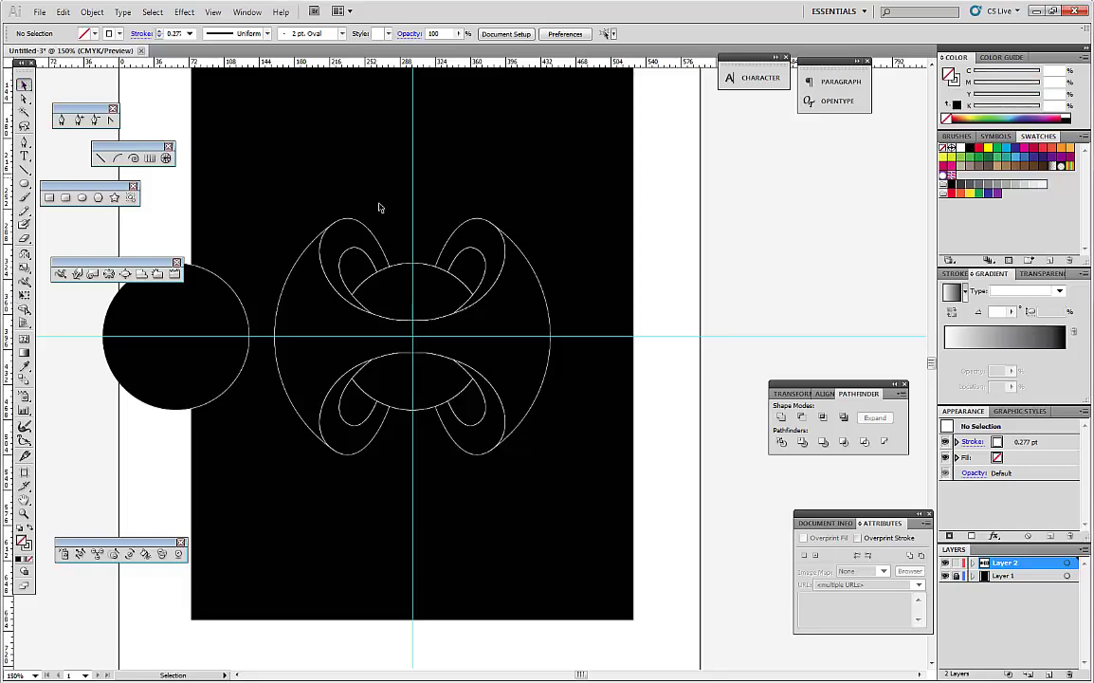
pyautogui.click(402, 268)
pyautogui.moveTo(402, 268); pyautogui.dragTo(402, 174)
pyautogui.hotkey('ctrl', 'z')
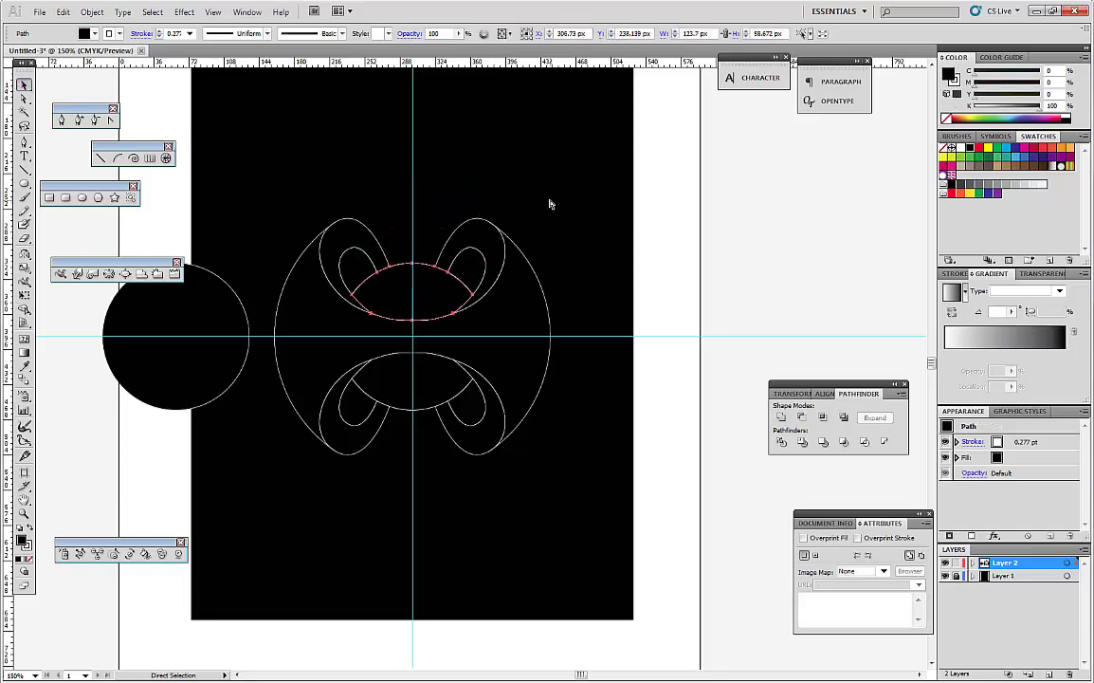
pyautogui.click(440, 289)
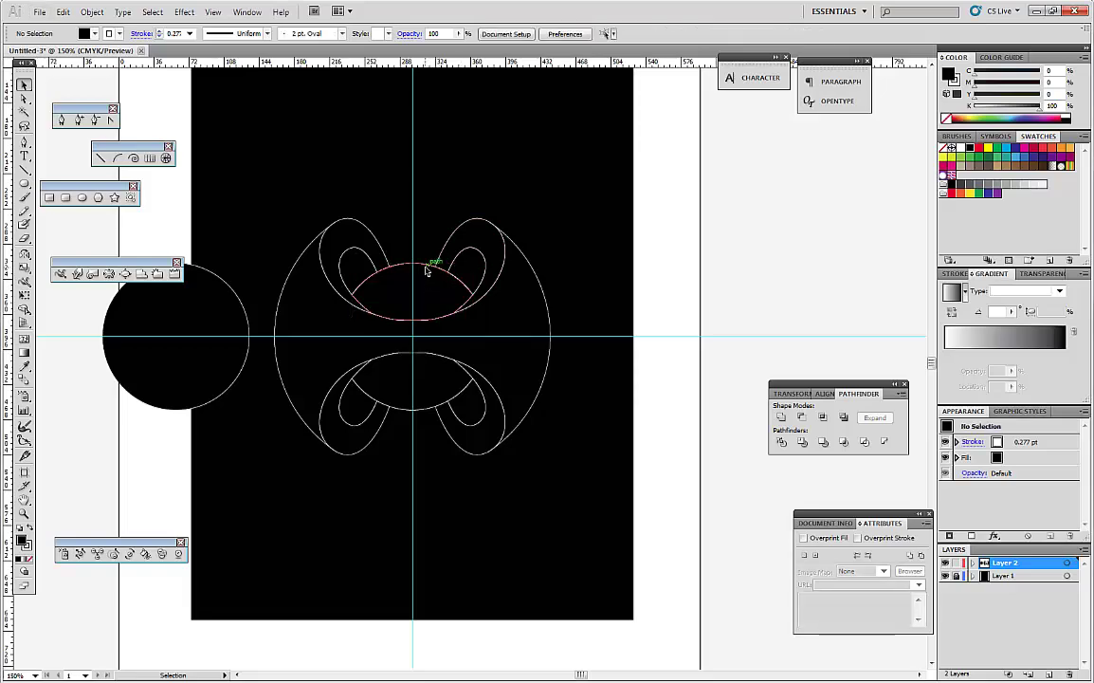
# Step: Delete the upper and lower lens-shaped pieces above and below the central band
pyautogui.click(426, 272)
pyautogui.press('Delete')
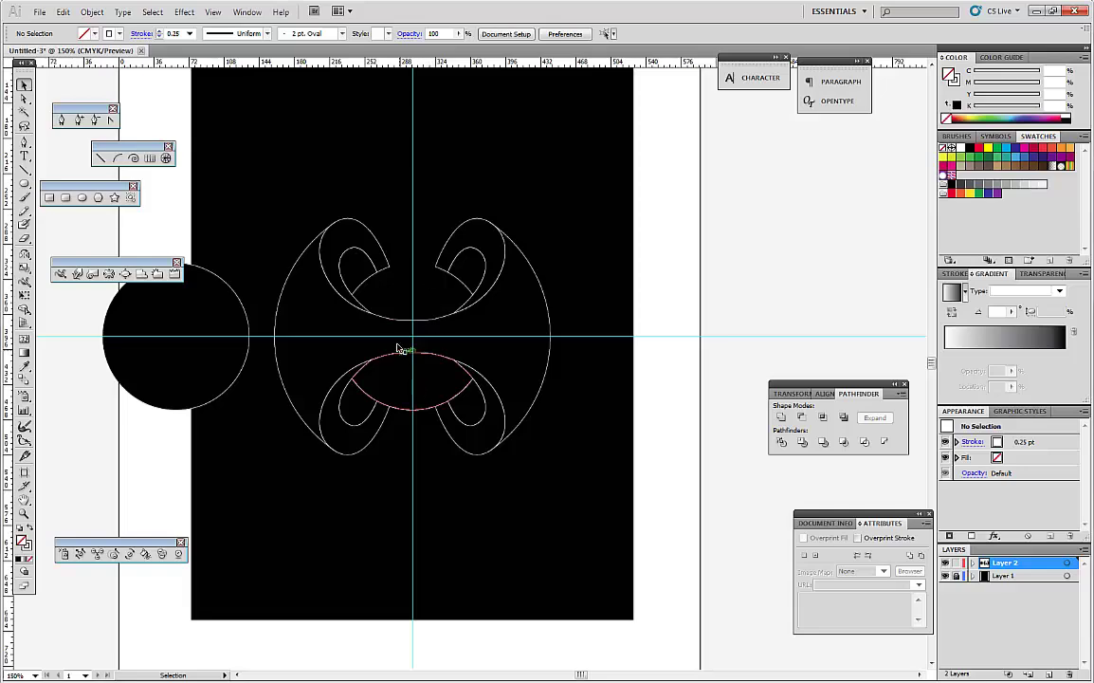
pyautogui.click(426, 411)
pyautogui.click(427, 415)
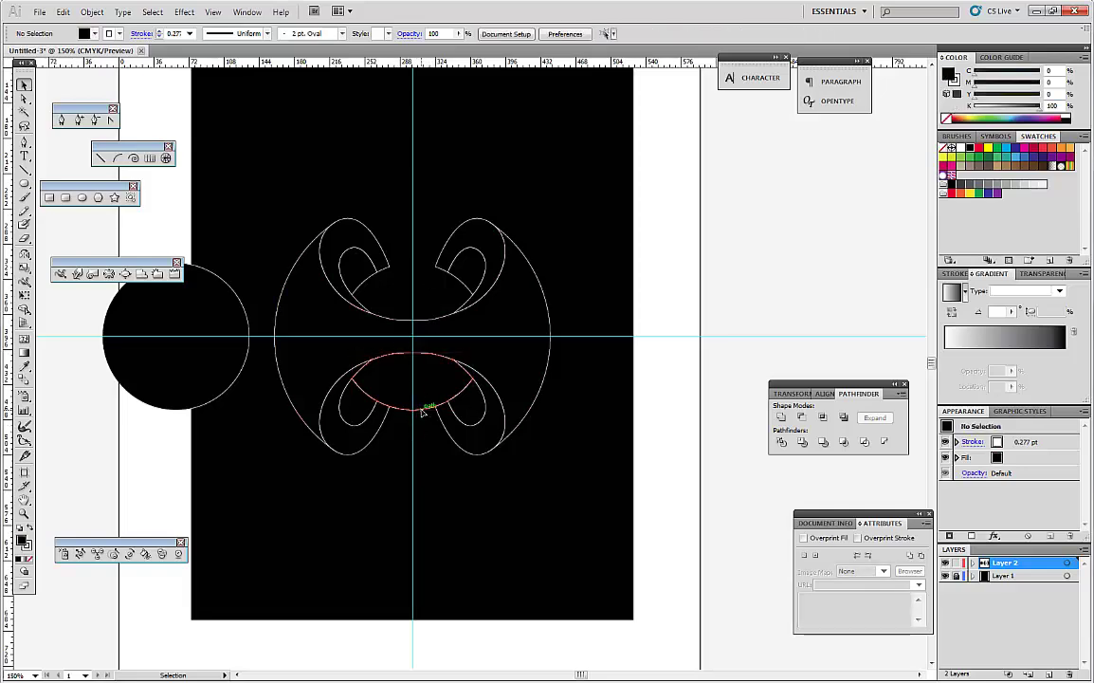
pyautogui.press('Delete')
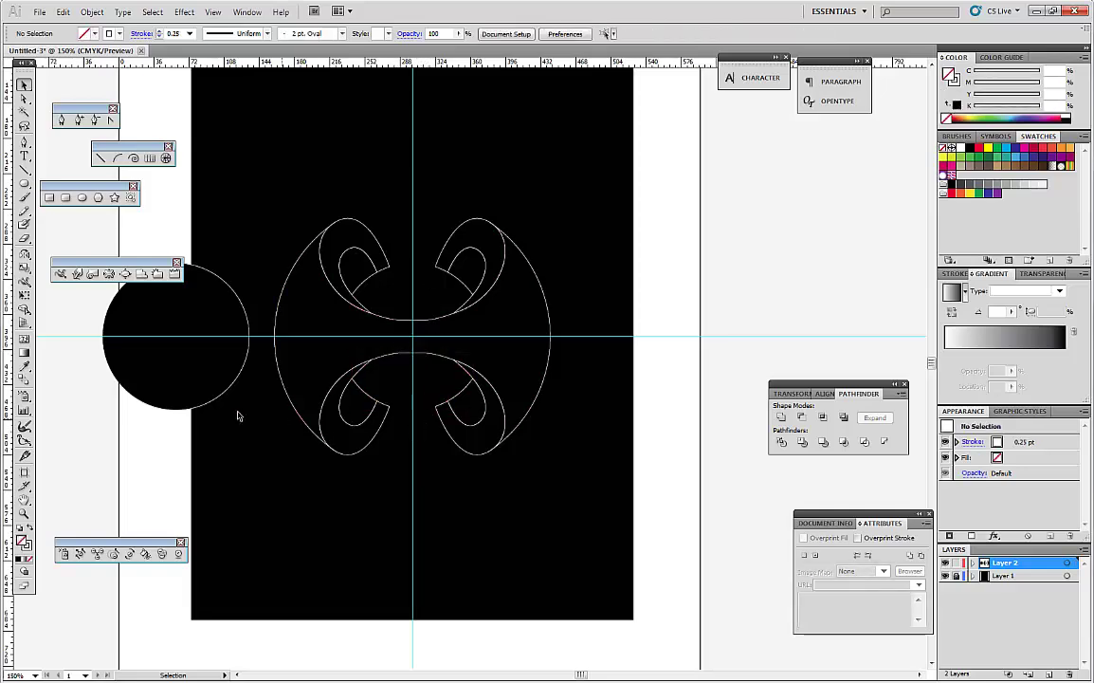
# Step: Move the duplicated circle back to the logo's center where the guides cross, and deselect it
pyautogui.click(192, 412)
pyautogui.moveTo(191, 411); pyautogui.dragTo(430, 434)
pyautogui.click(608, 504)
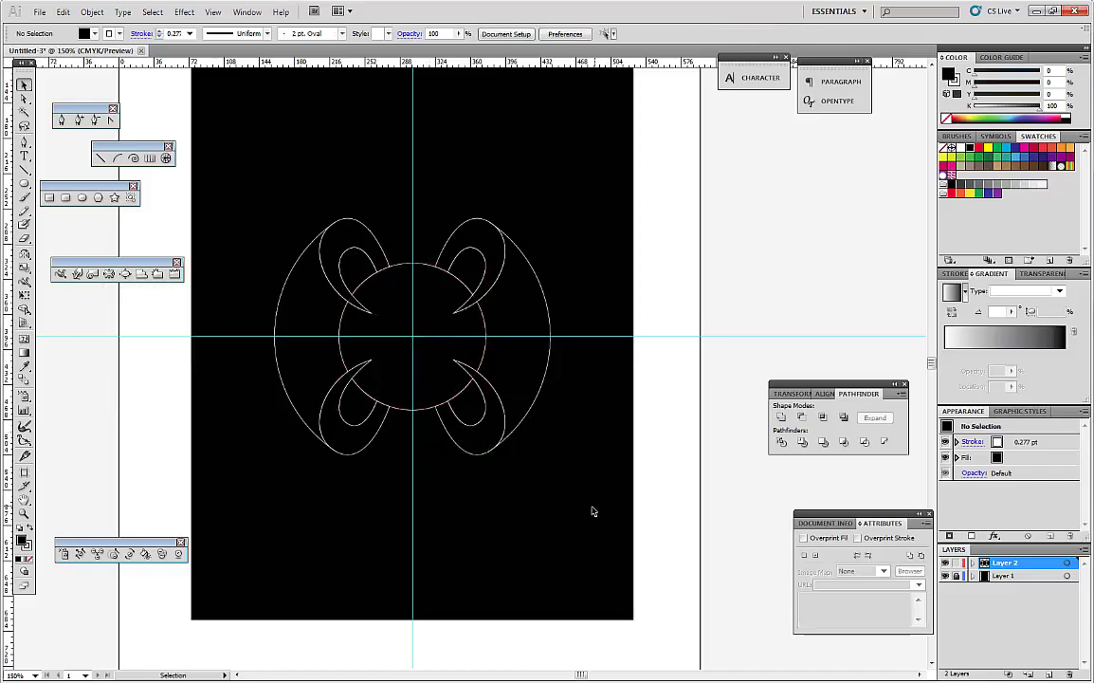
# Step: Send the central circle backward in the stacking order until it lies behind the merged band shape, and deselect it
pyautogui.click(427, 414)
pyautogui.hotkey('ctrl', '[')
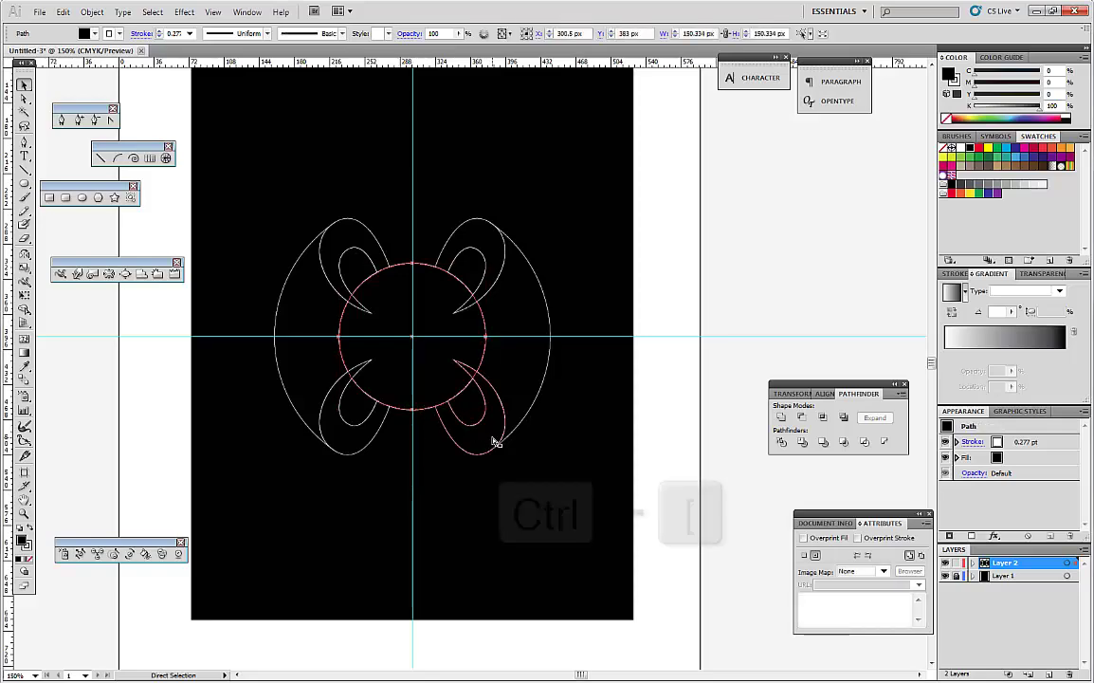
pyautogui.hotkey('ctrl', '[')
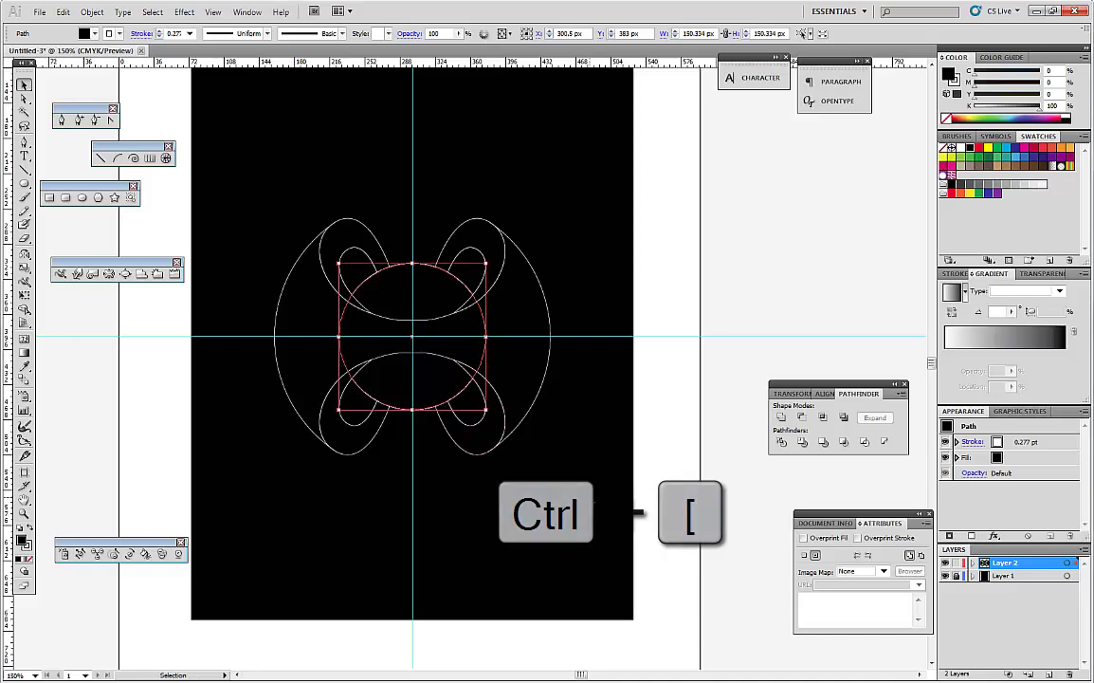
pyautogui.press('v')
pyautogui.click(593, 499)
pyautogui.click(428, 410)
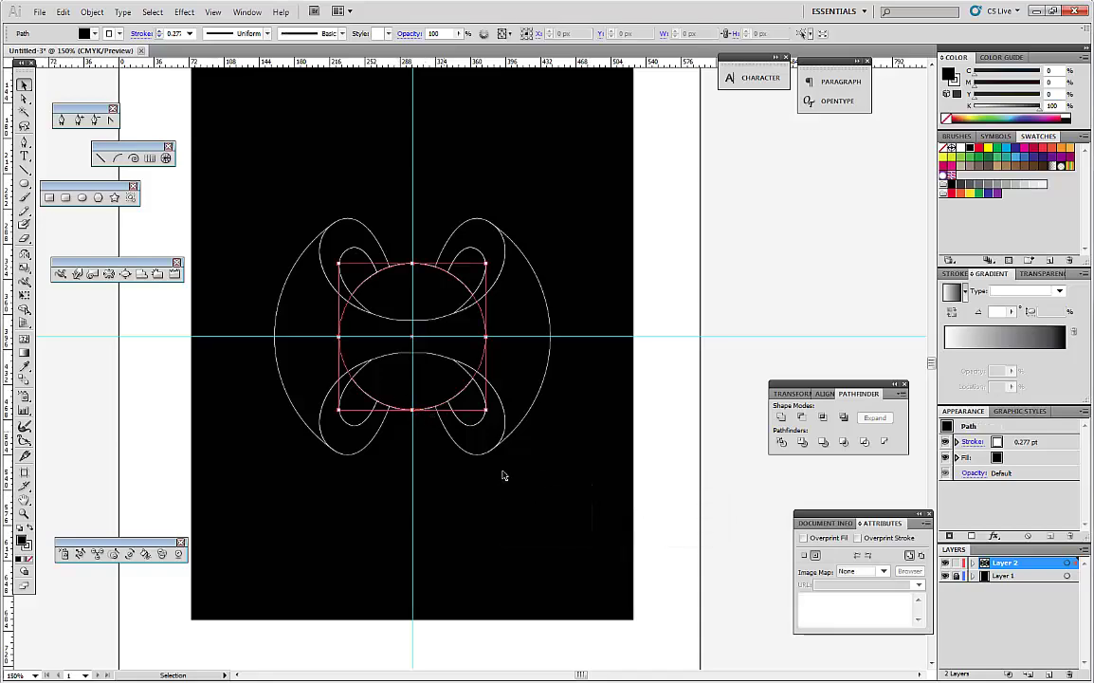
pyautogui.click(656, 538)
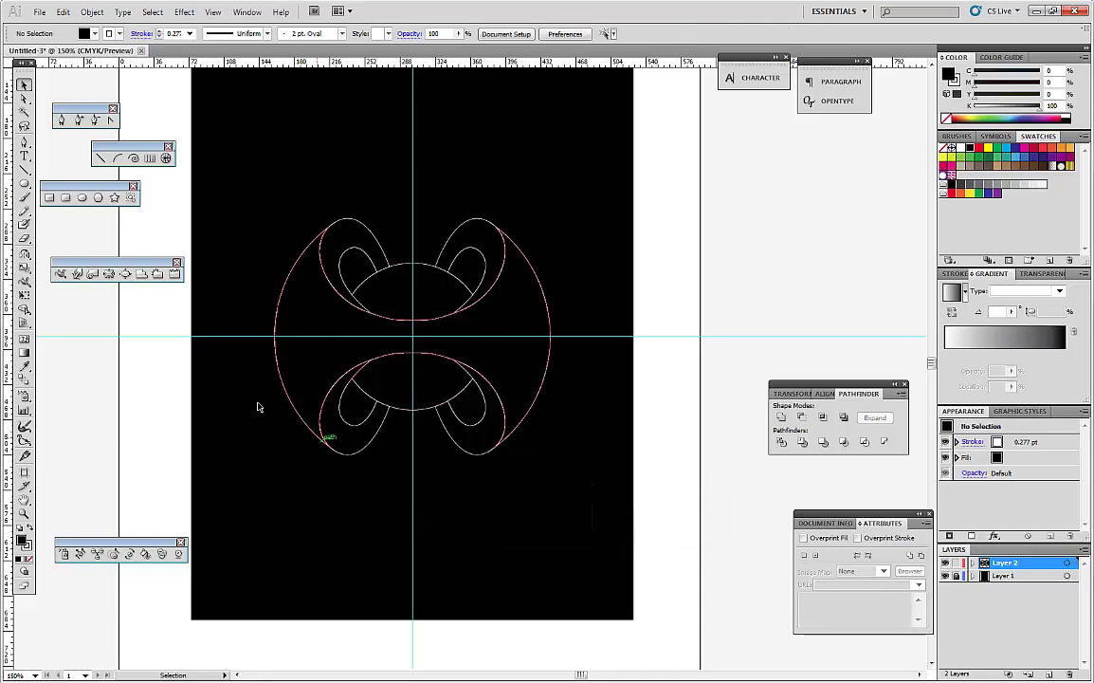
# Step: Open the Metals gradient library and fill the central circle with a gray radial metal gradient
pyautogui.scroll(3, 447, 366)
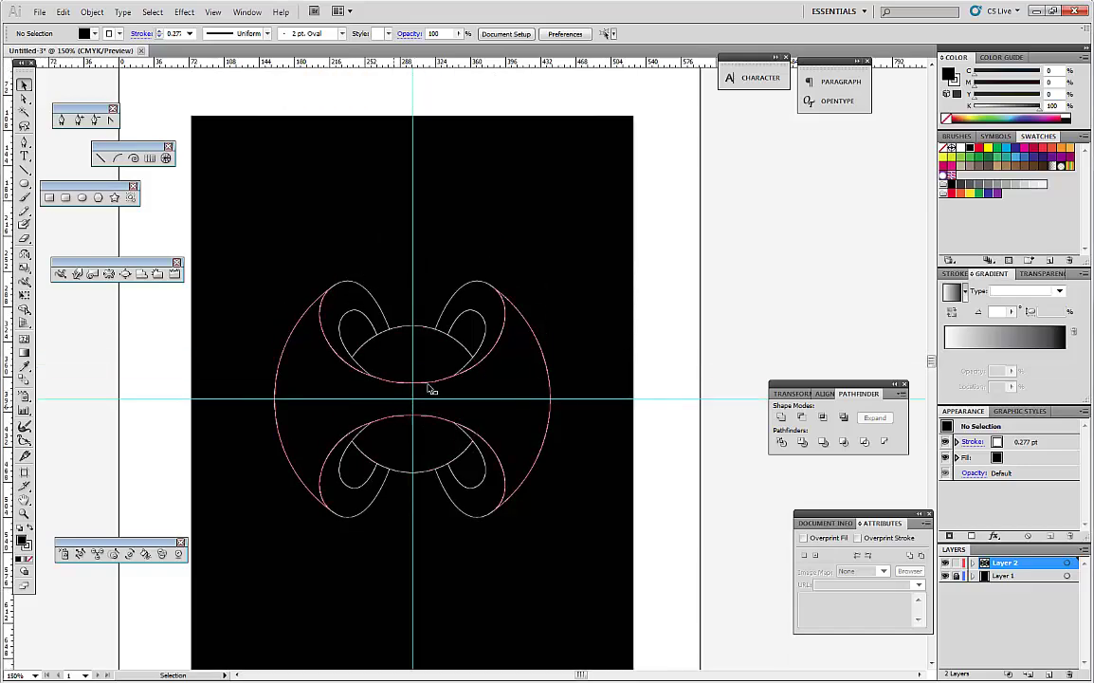
pyautogui.scroll(-2, 761, 465)
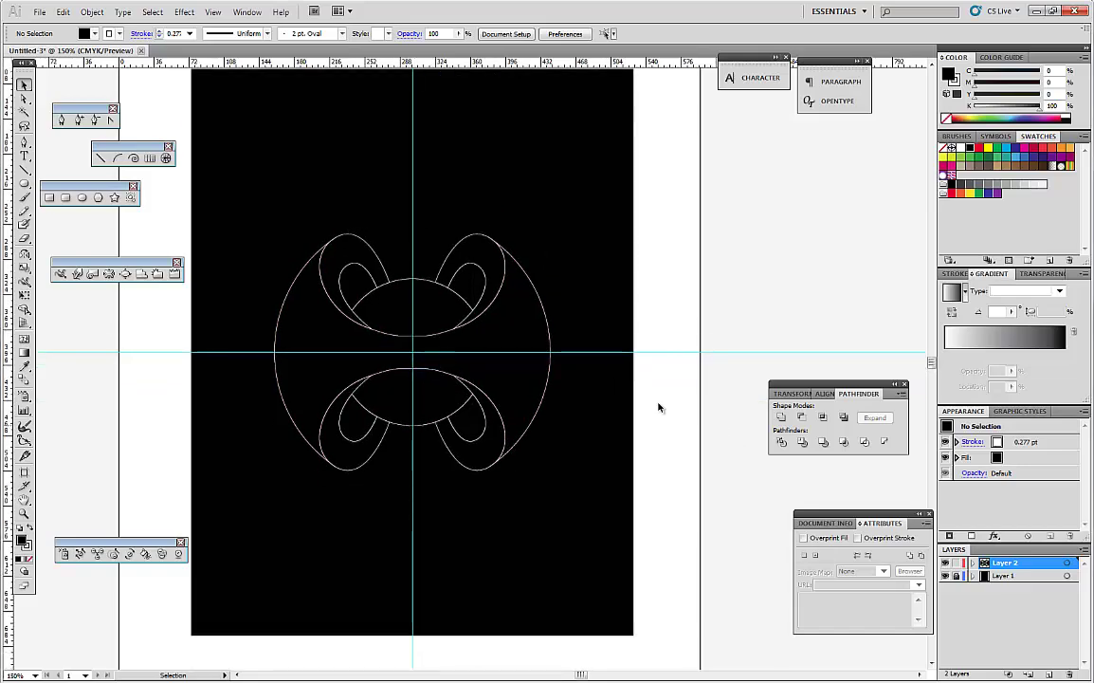
pyautogui.click(430, 283)
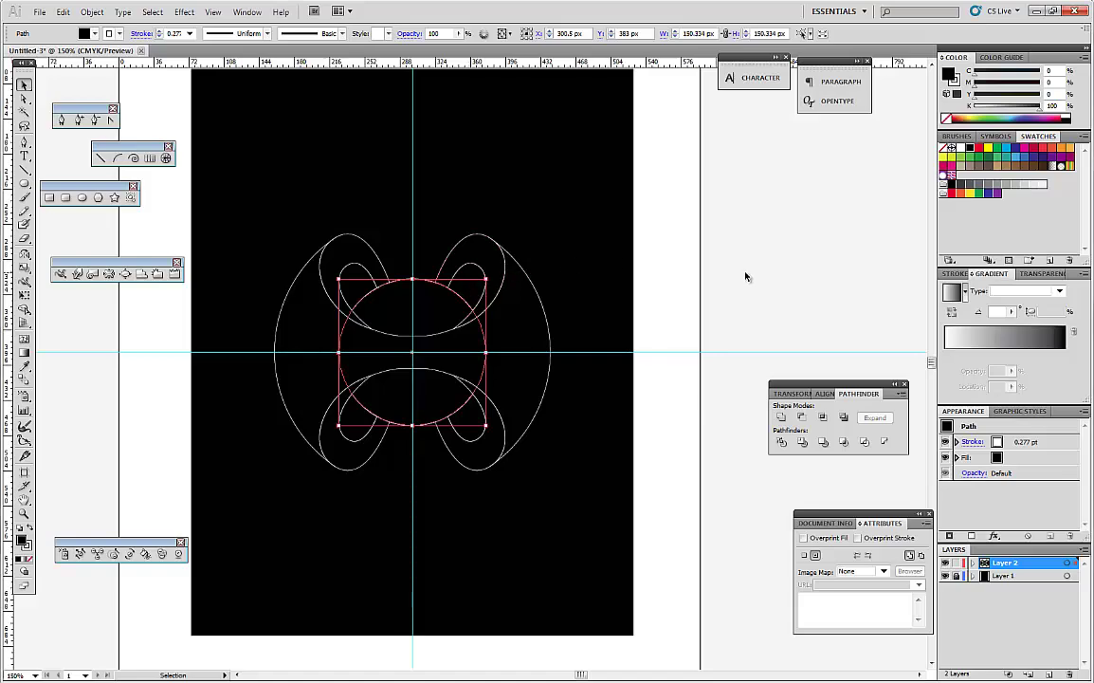
pyautogui.click(951, 260)
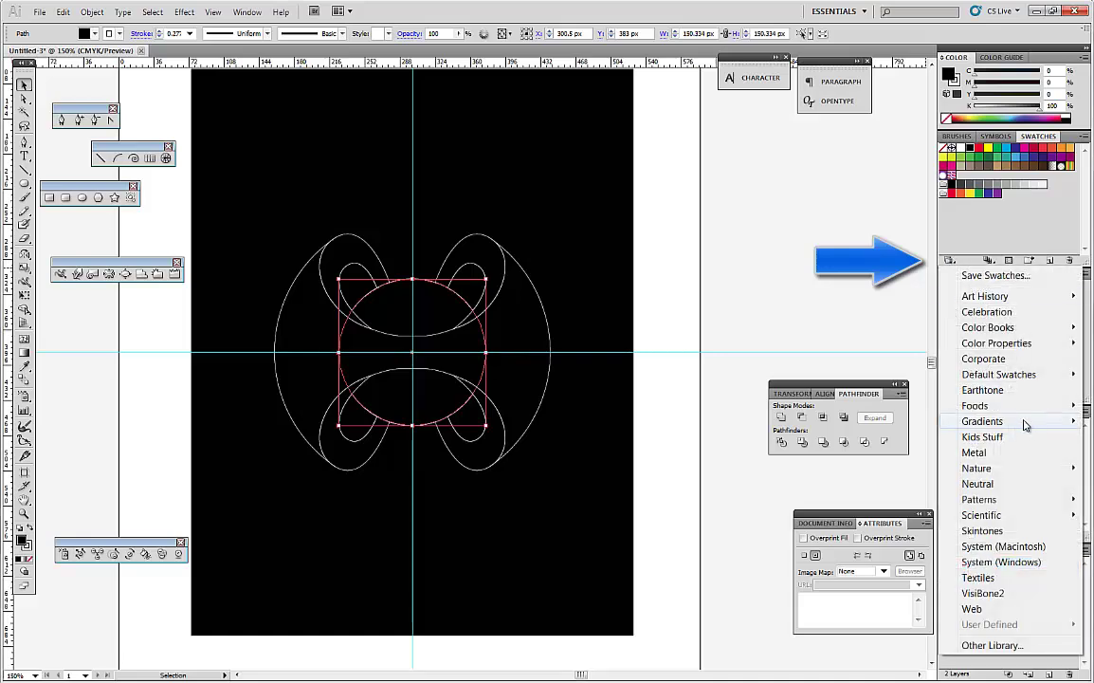
pyautogui.moveTo(1024, 423)
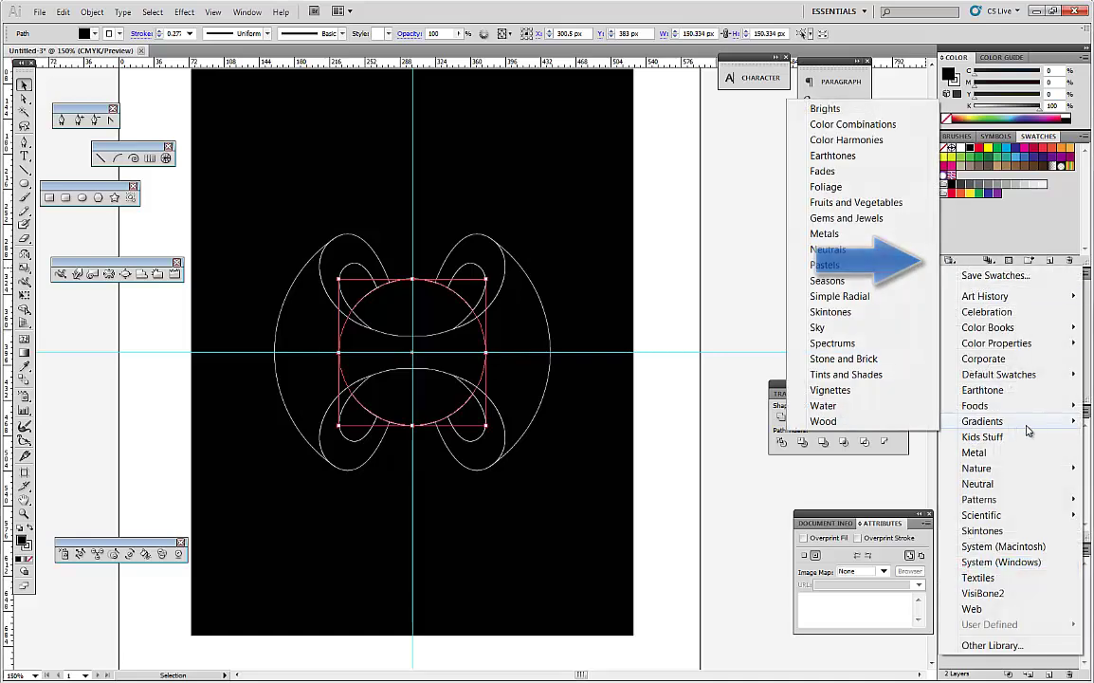
pyautogui.click(824, 234)
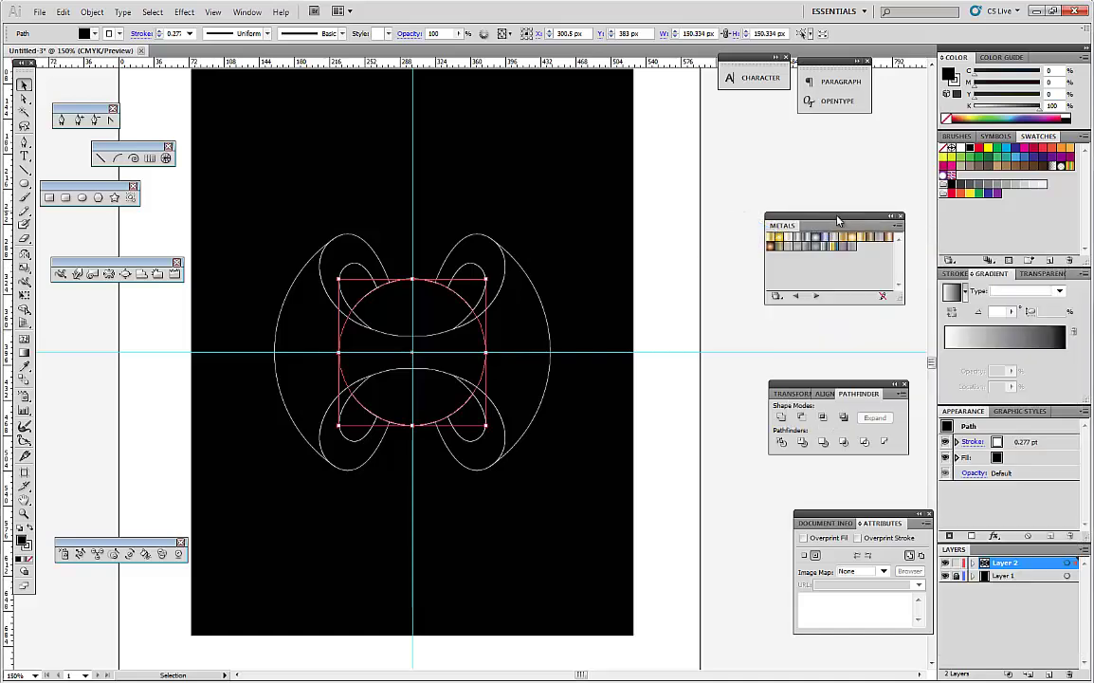
pyautogui.moveTo(829, 230); pyautogui.dragTo(832, 180)
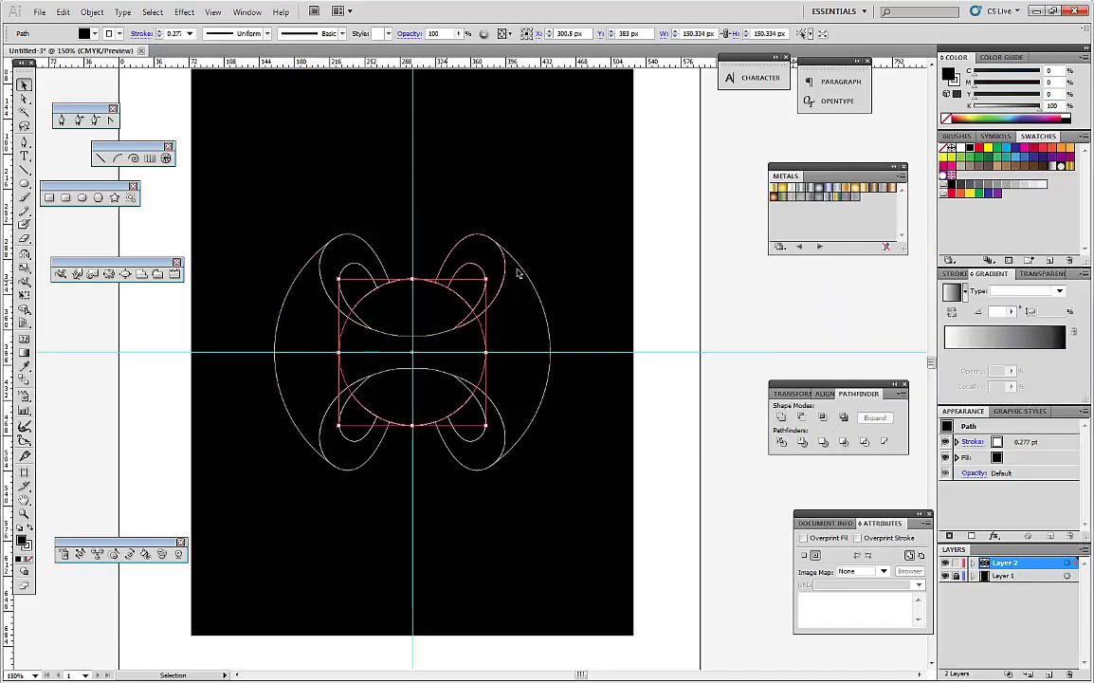
pyautogui.click(824, 189)
pyautogui.click(820, 199)
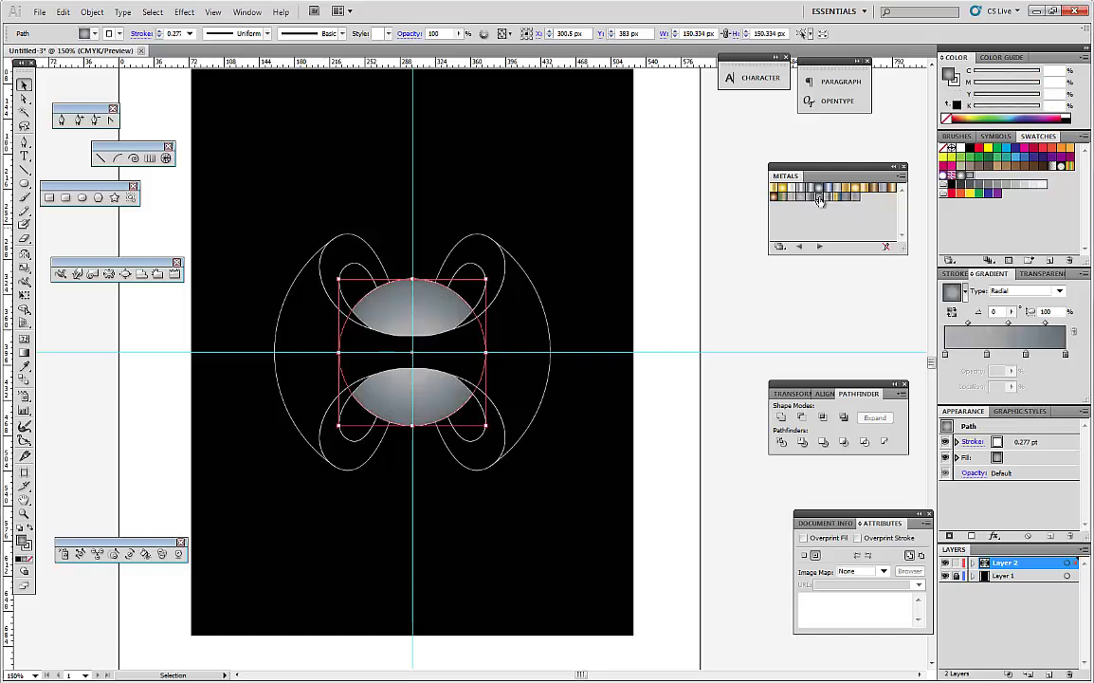
# Step: Try other metal gradients on the central circle, settle on the white-to-dark-gray Steel Radial fill, and deselect it
pyautogui.click(817, 189)
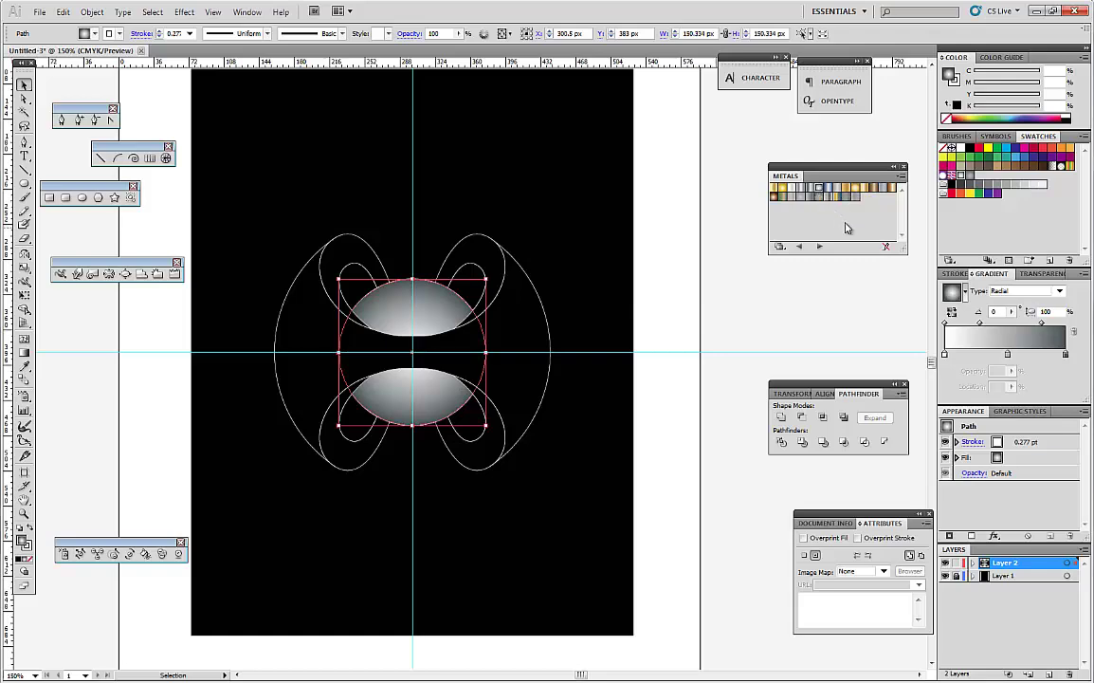
pyautogui.click(799, 199)
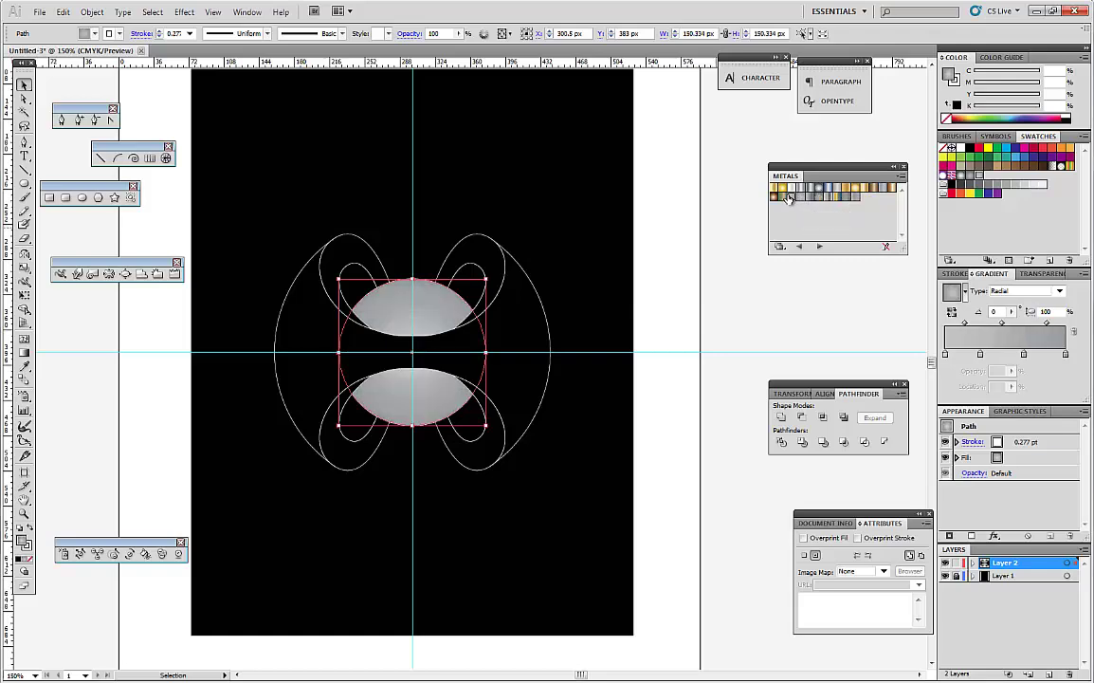
pyautogui.click(805, 197)
pyautogui.click(813, 190)
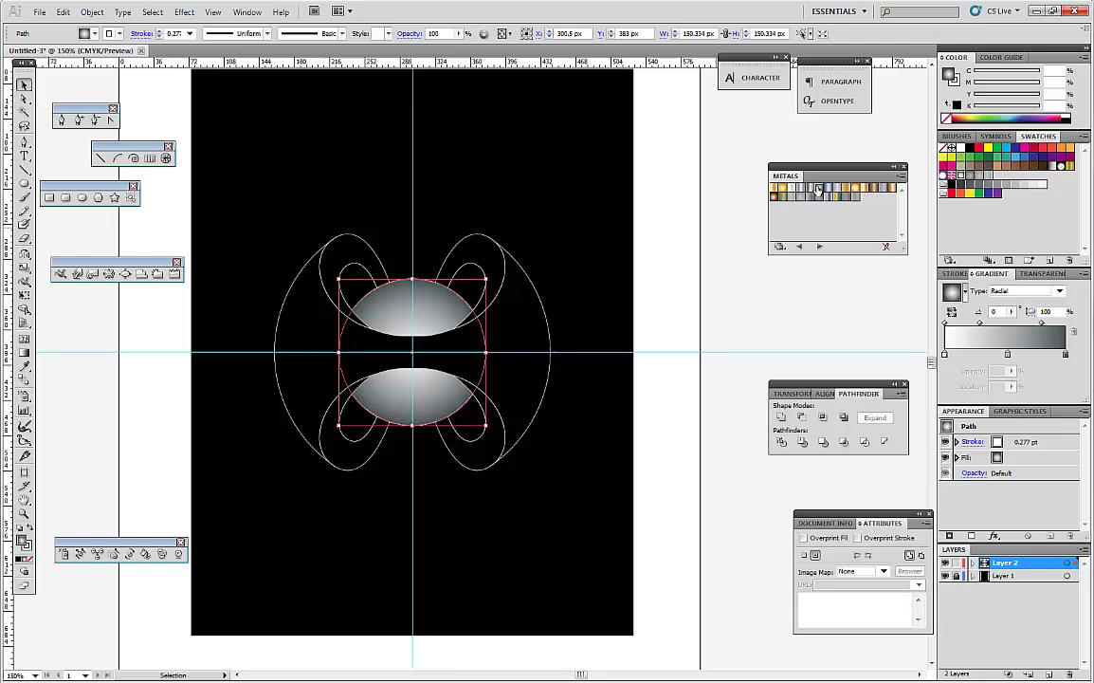
pyautogui.click(740, 305)
# Step: Remove the outline from the central circle and deselect it
pyautogui.scroll(1, 464, 460)
pyautogui.hscroll(-2, 464, 441)
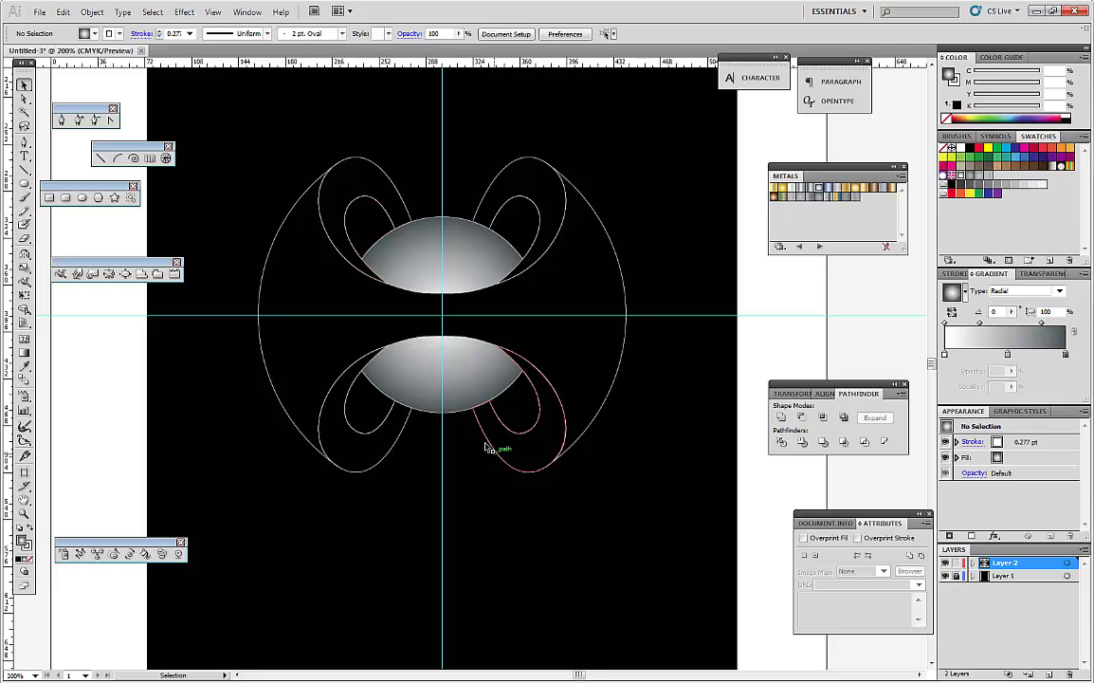
pyautogui.click(460, 411)
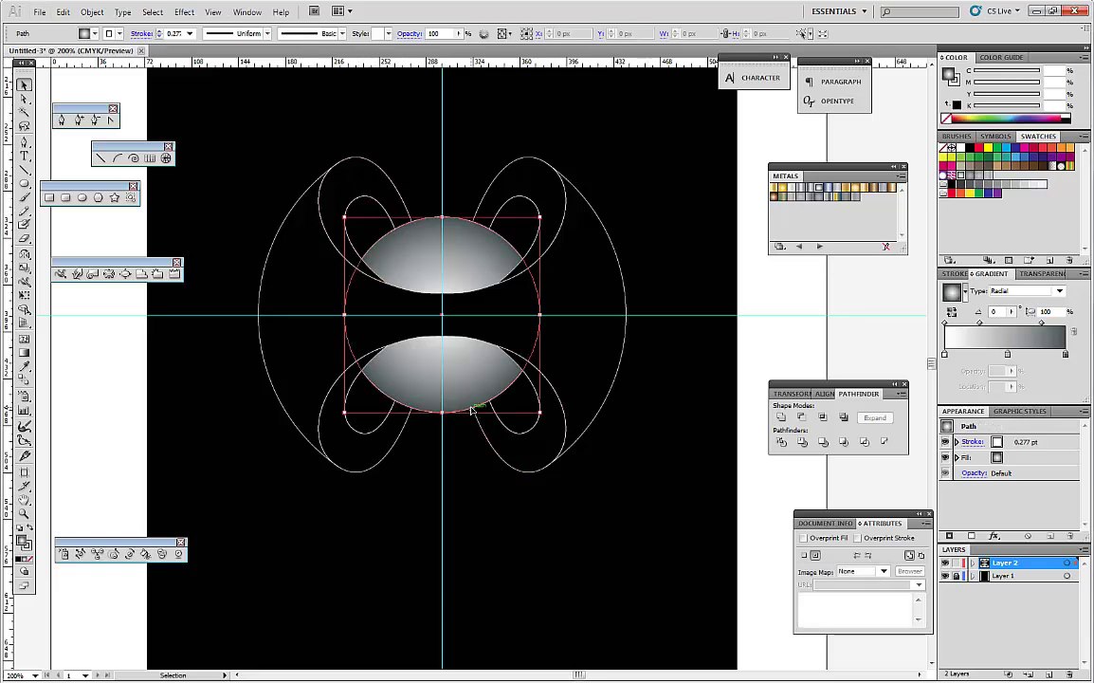
pyautogui.click(945, 116)
pyautogui.click(678, 478)
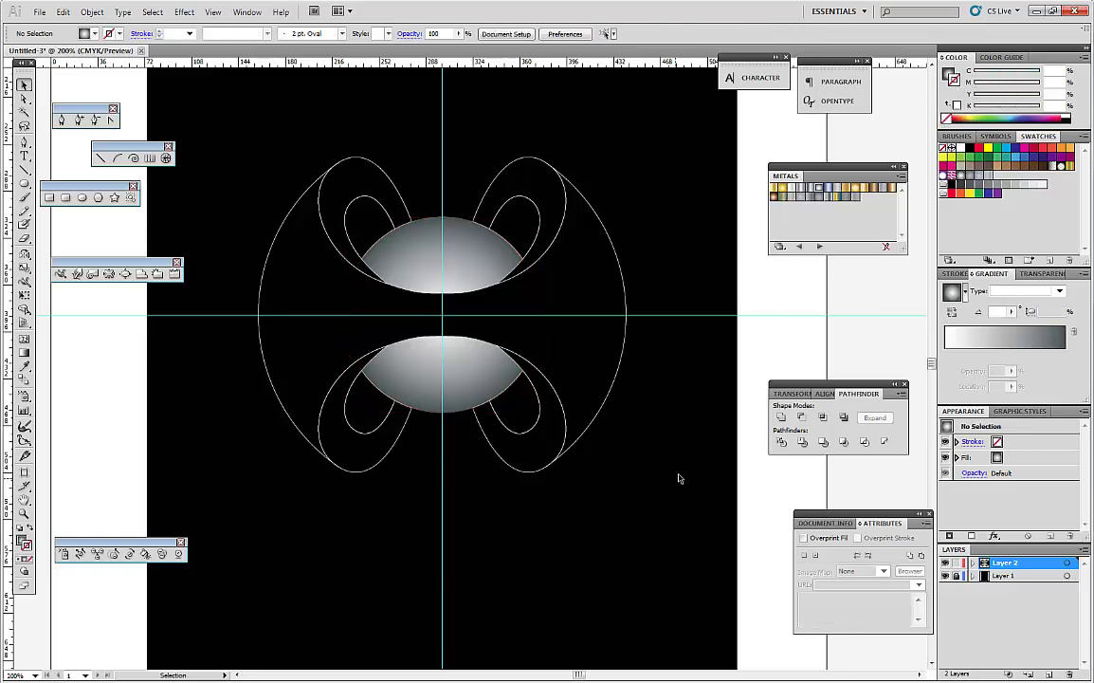
# Step: Fill the merged band shape with the Steel Radial gradient, remove its outline, and deselect it
pyautogui.click(306, 366)
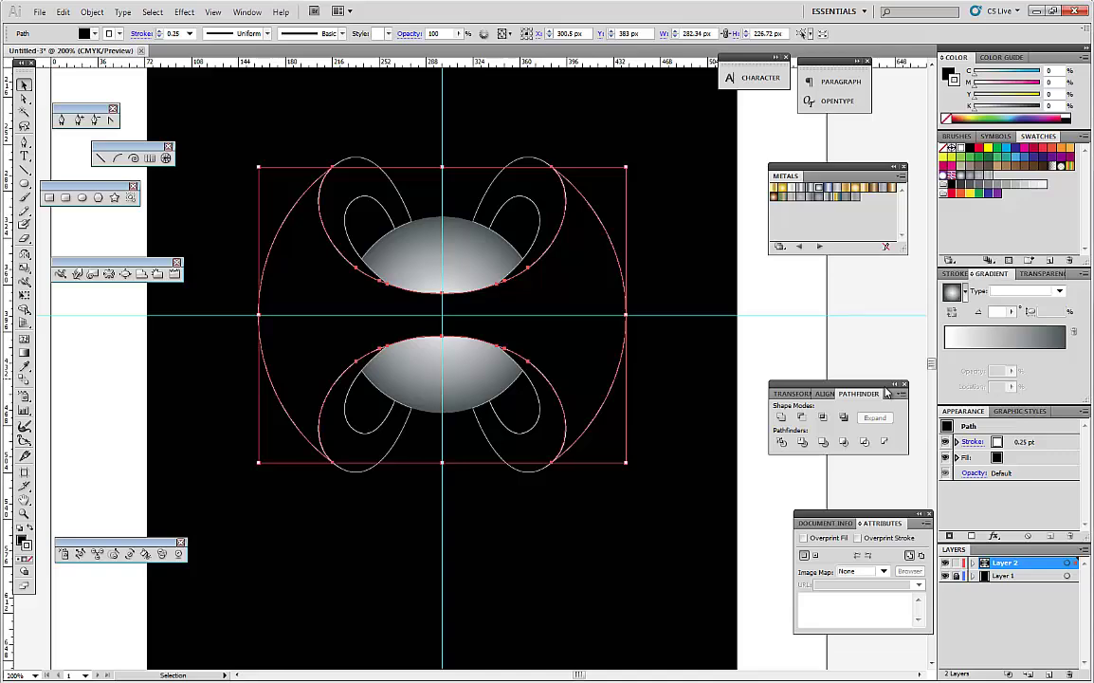
pyautogui.click(821, 189)
pyautogui.click(567, 535)
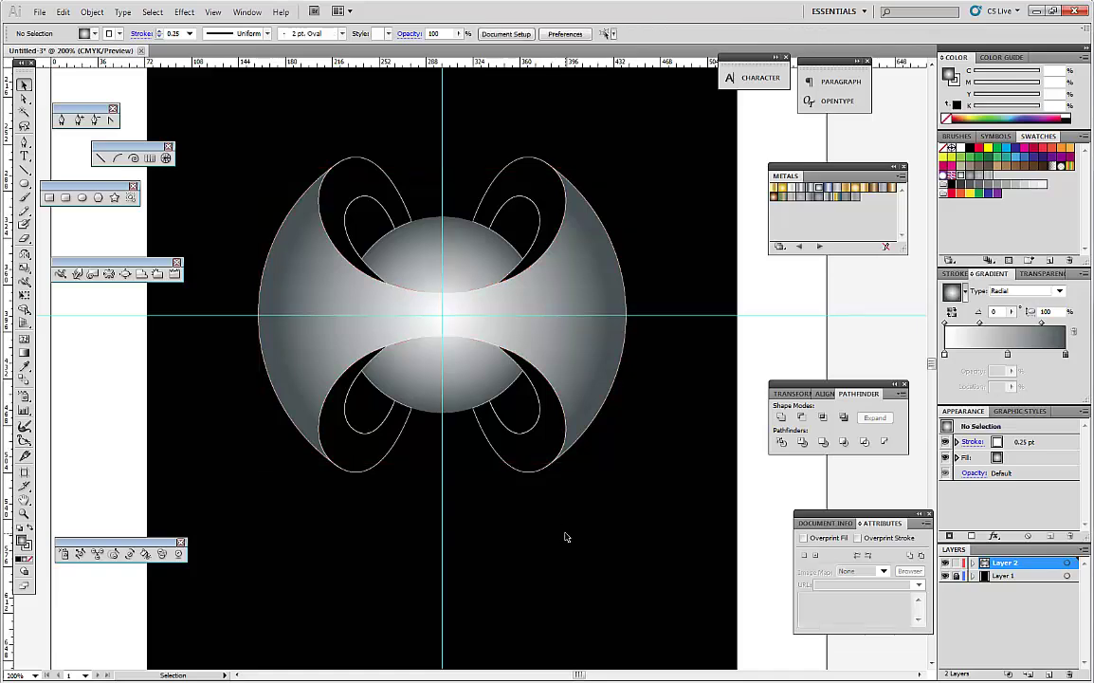
pyautogui.scroll(1, 578, 523)
pyautogui.click(330, 342)
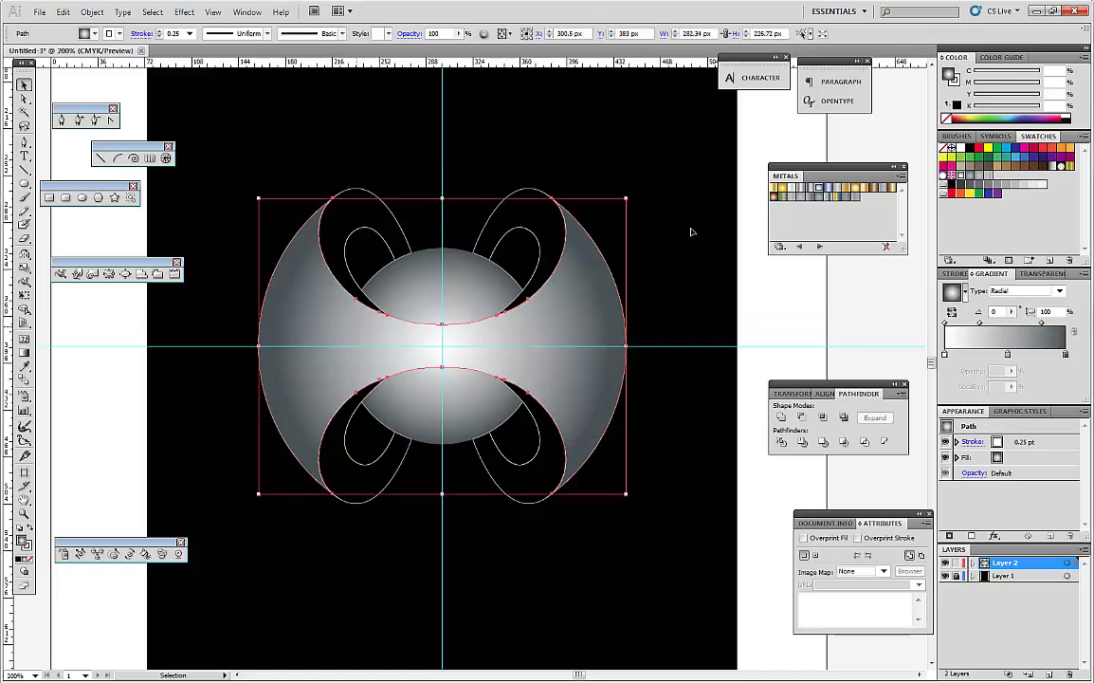
pyautogui.press('/')
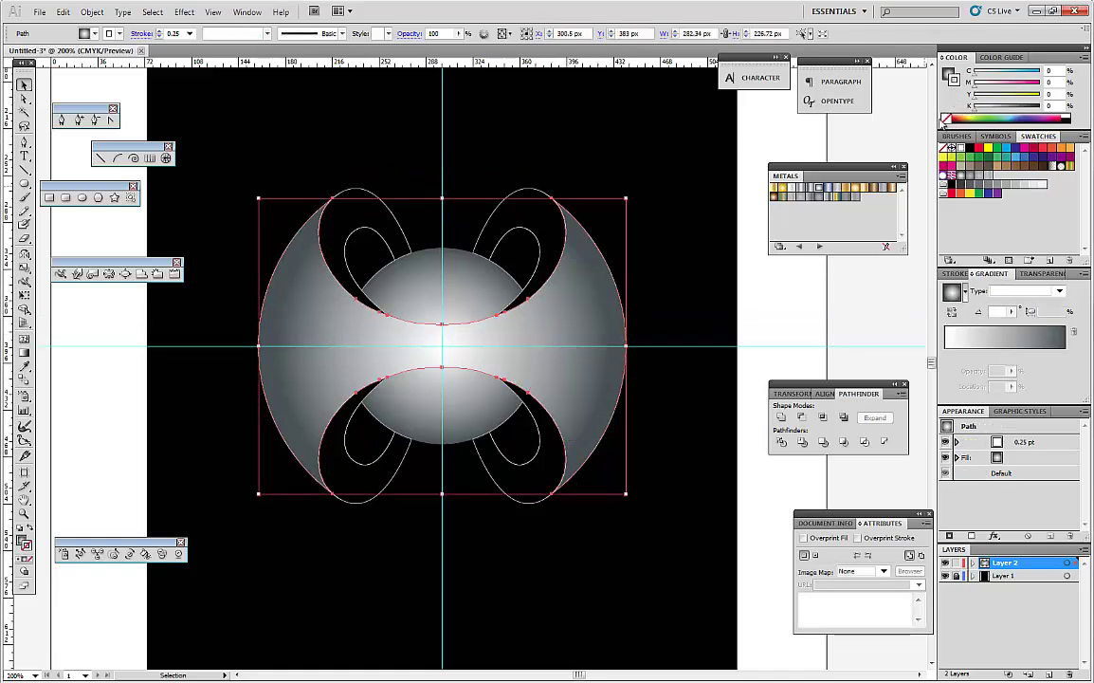
pyautogui.click(680, 99)
# Step: Fill the upper-left petal ring with the Steel Radial gradient
pyautogui.click(360, 225)
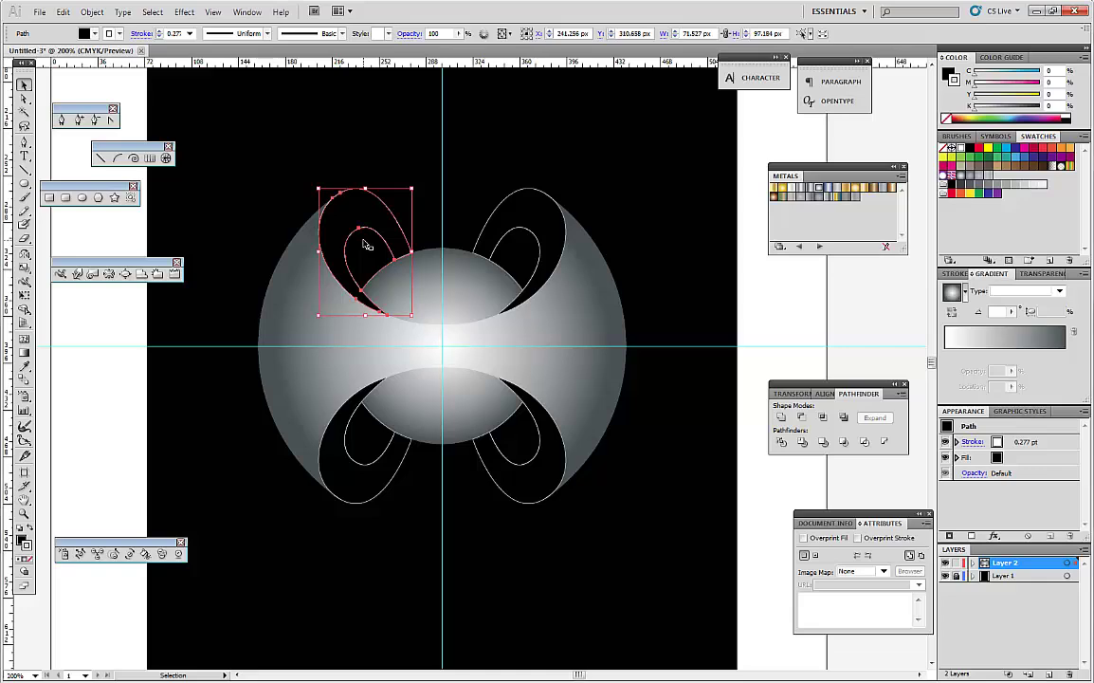
pyautogui.click(527, 267)
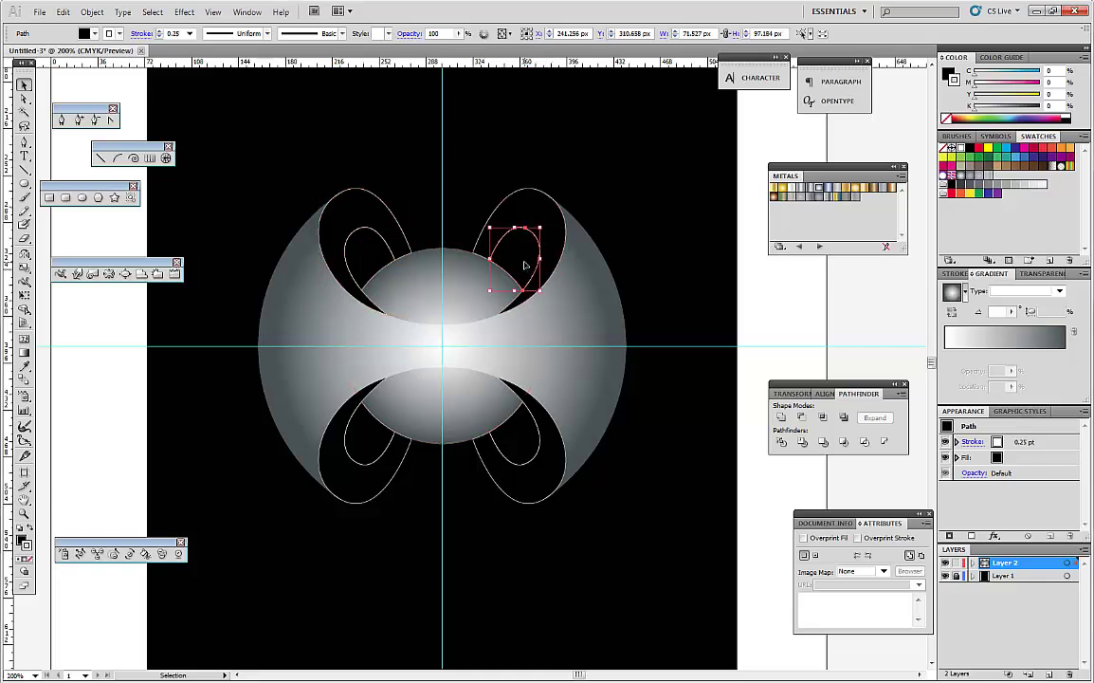
pyautogui.click(364, 218)
pyautogui.click(365, 218)
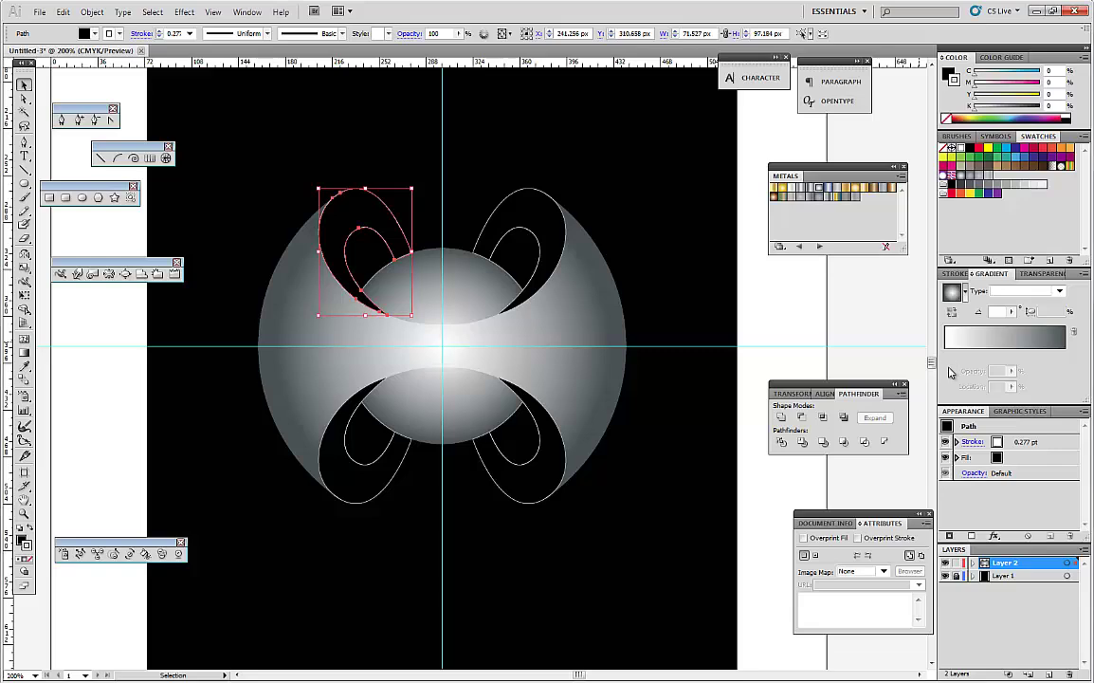
pyautogui.click(965, 292)
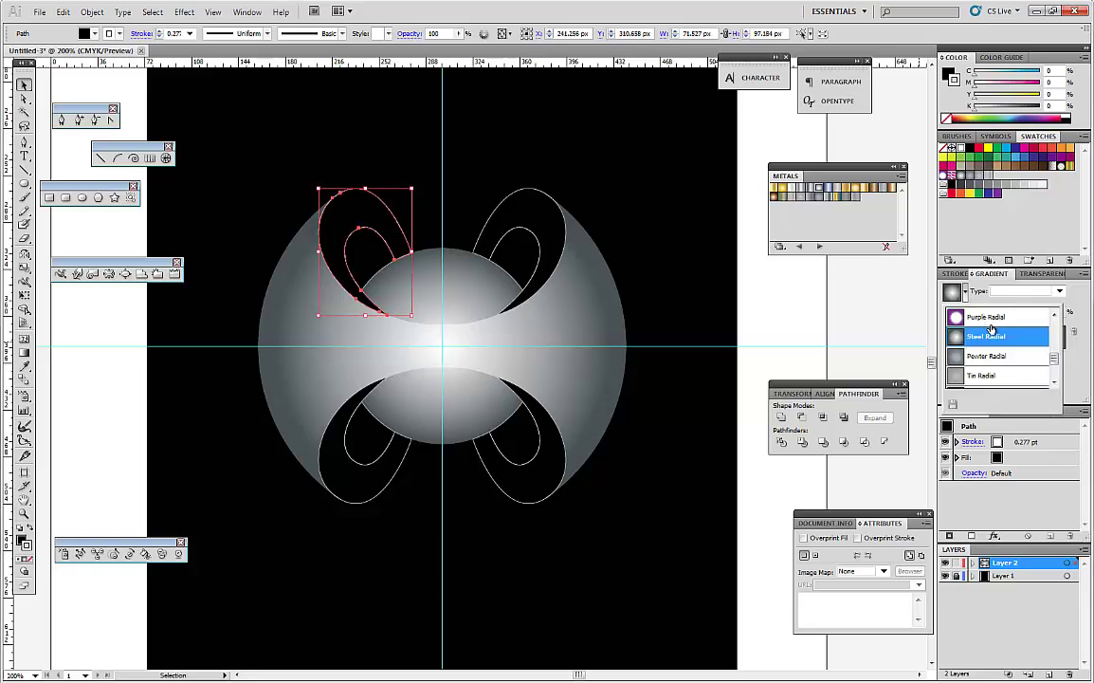
pyautogui.scroll(-3, 1012, 324)
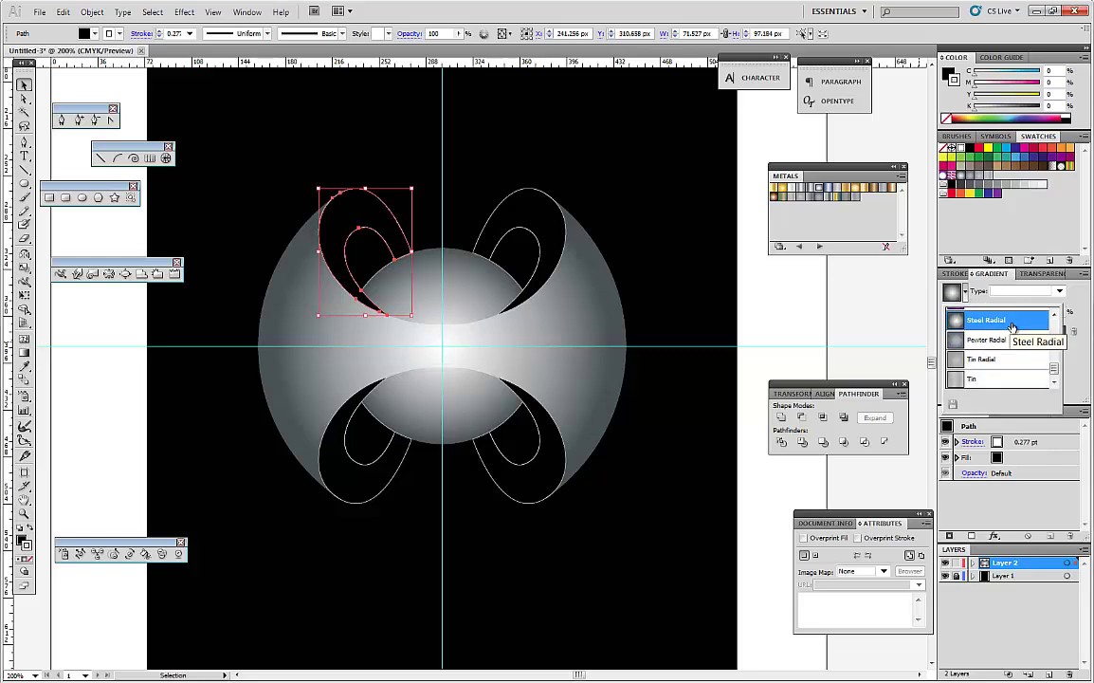
pyautogui.click(1011, 323)
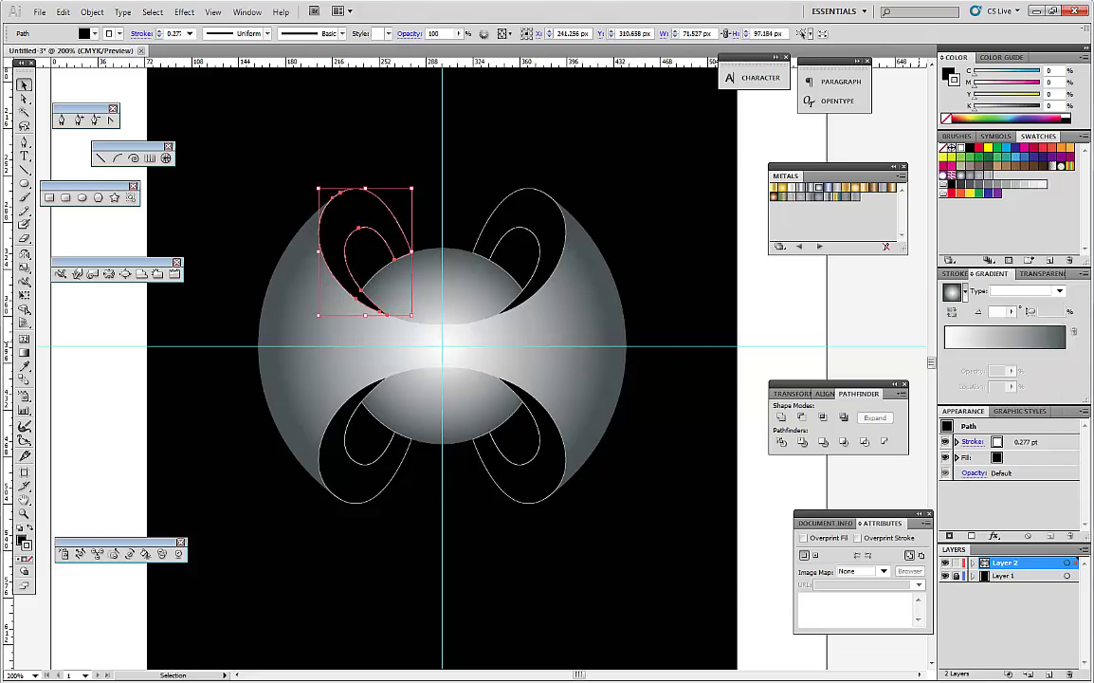
pyautogui.click(1023, 343)
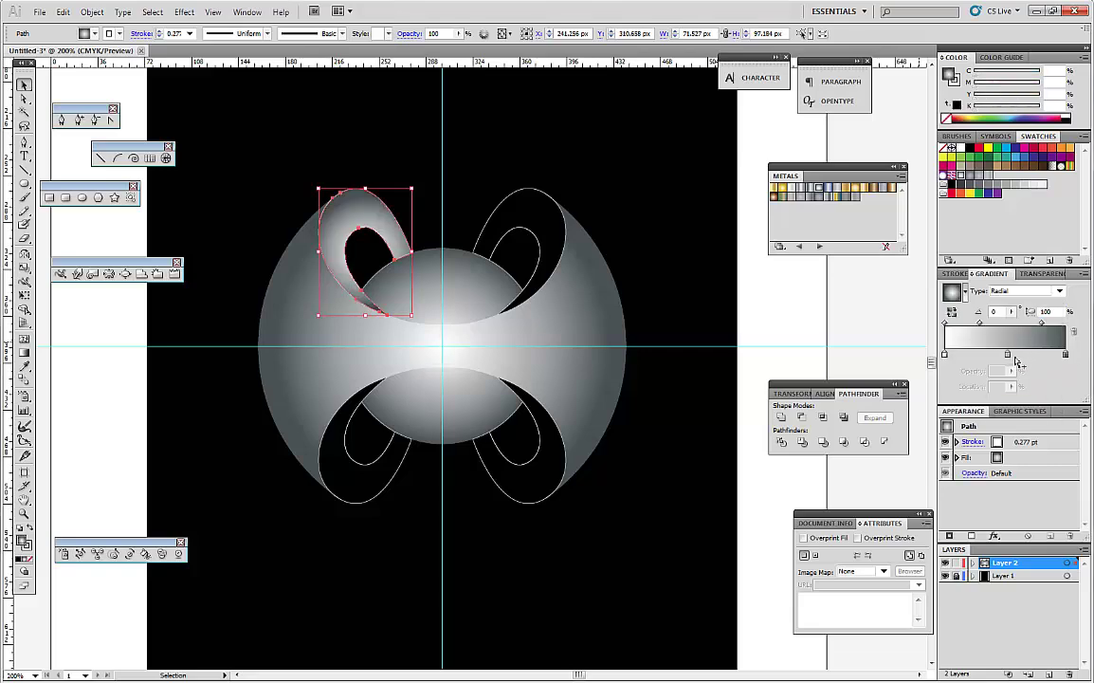
# Step: Remove the middle stop from the petal's gradient and recolor it from light blue (C 70, M 15) to dark blue (C 100, M 95, Y 5)
pyautogui.moveTo(1008, 354); pyautogui.dragTo(910, 324)
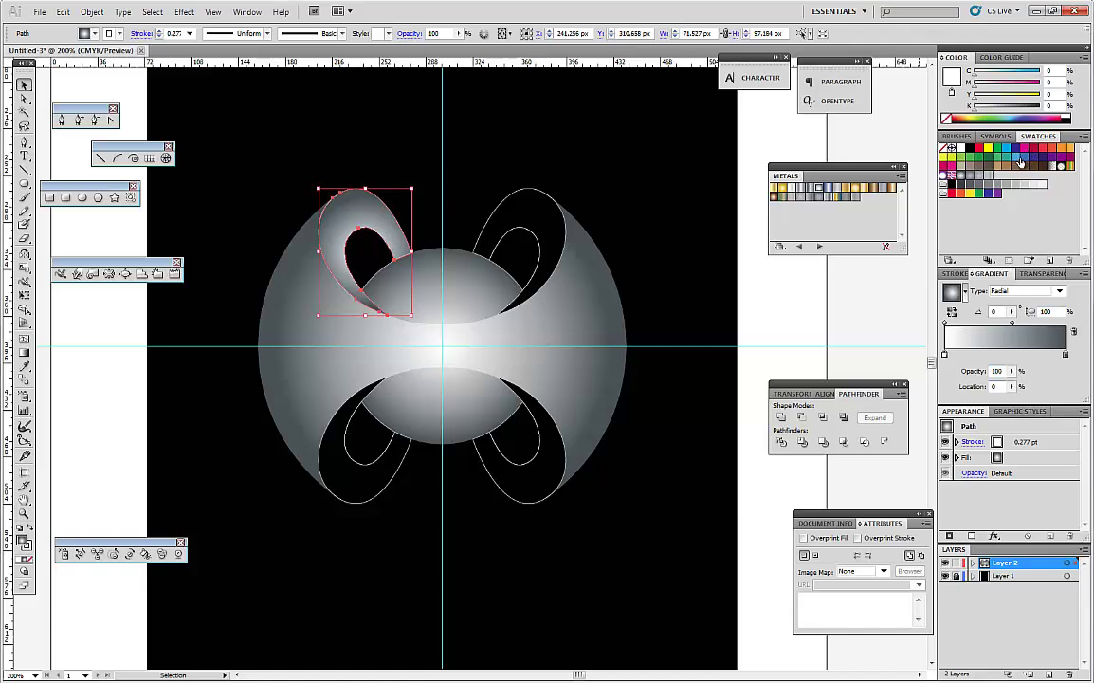
pyautogui.moveTo(1020, 163); pyautogui.dragTo(961, 341)
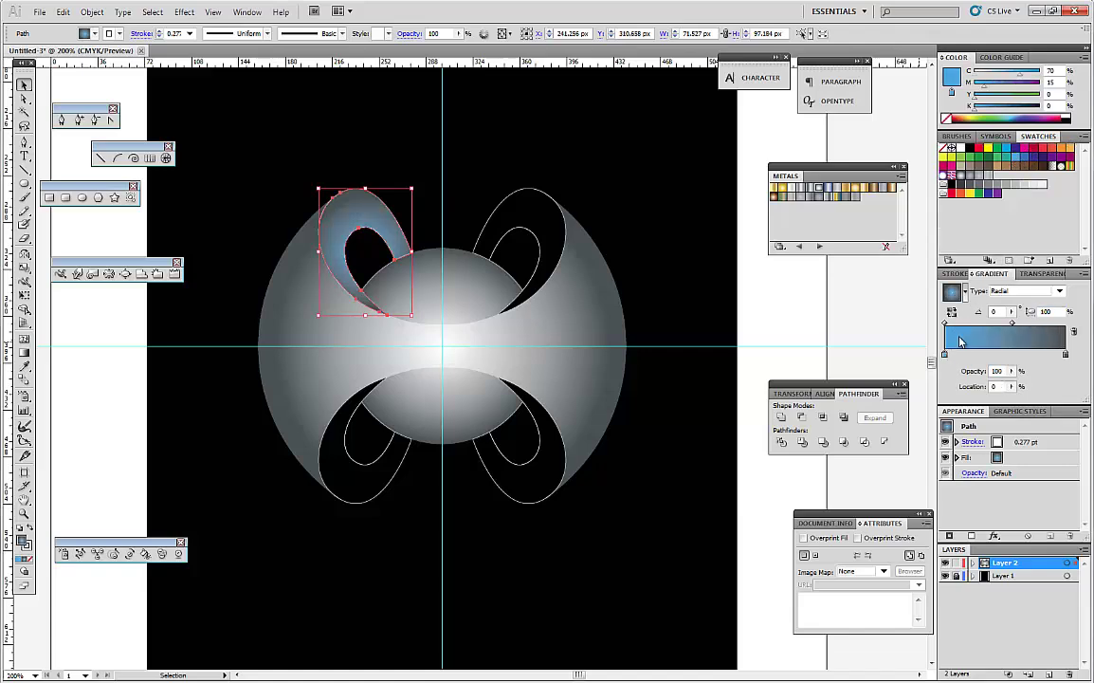
pyautogui.moveTo(1035, 163); pyautogui.dragTo(1066, 355)
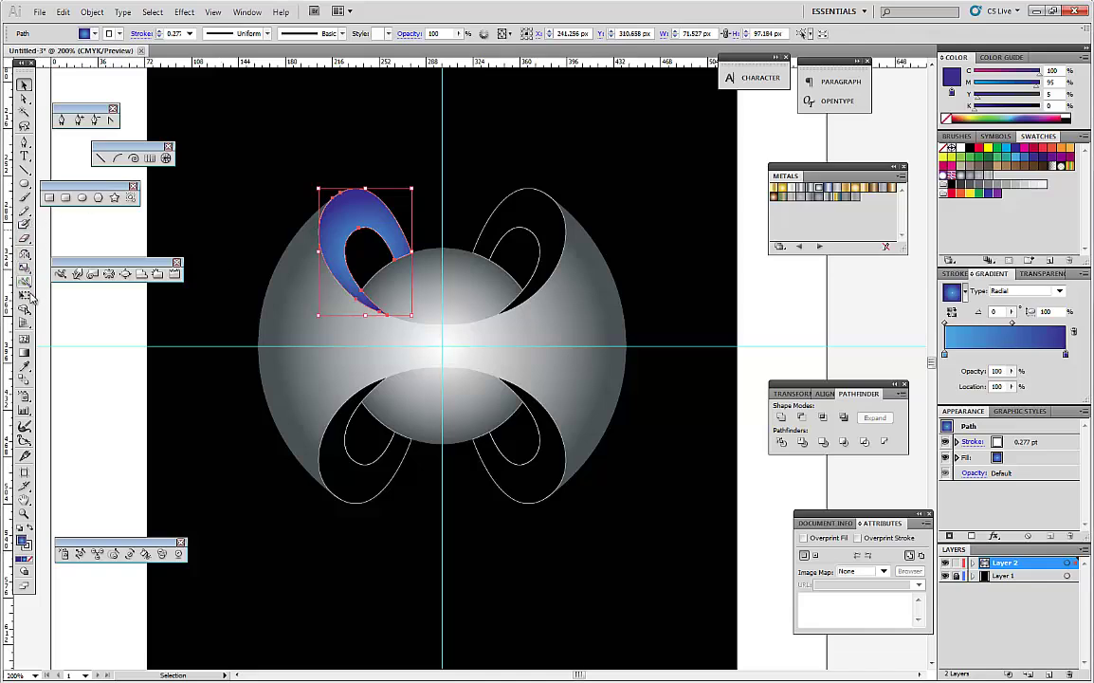
# Step: Redirect the blue radial gradient so its light center sits in the upper part of the upper-left petal, and deselect the petal
pyautogui.click(25, 352)
pyautogui.moveTo(360, 217); pyautogui.dragTo(421, 154)
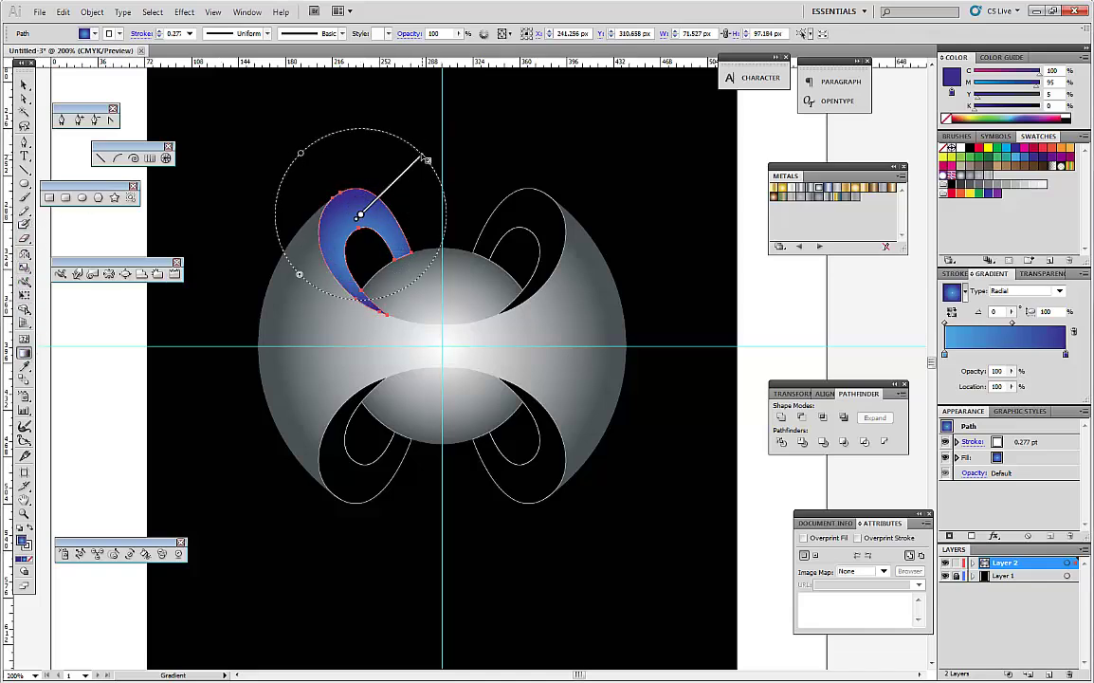
pyautogui.moveTo(361, 216); pyautogui.dragTo(365, 210)
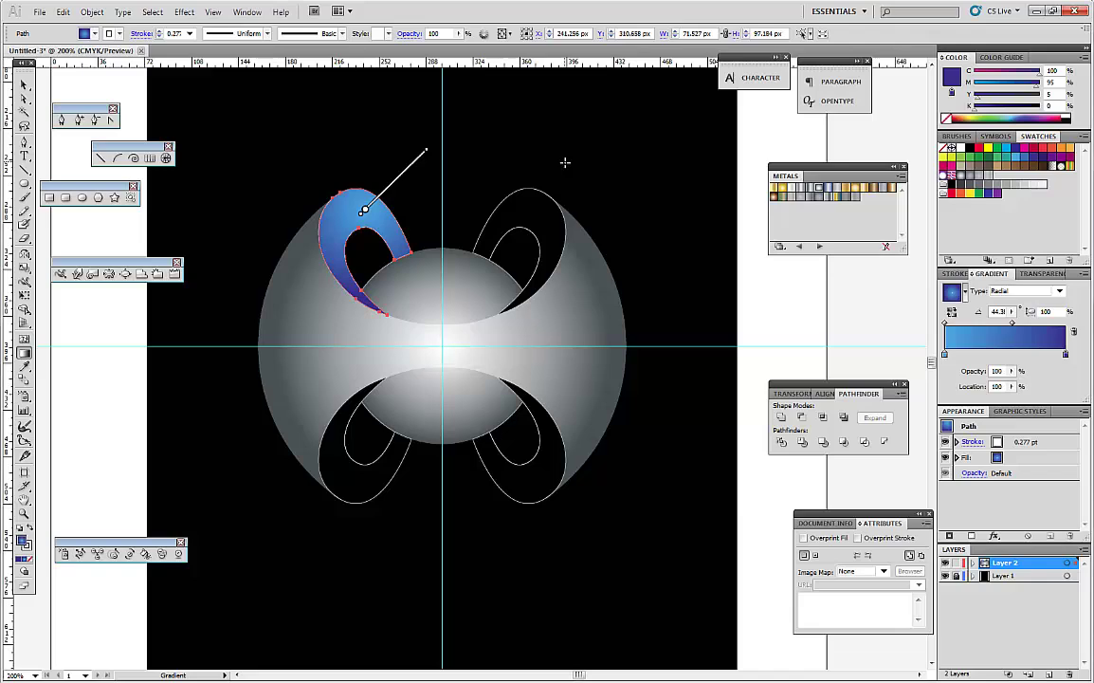
pyautogui.press('v')
pyautogui.click(196, 107)
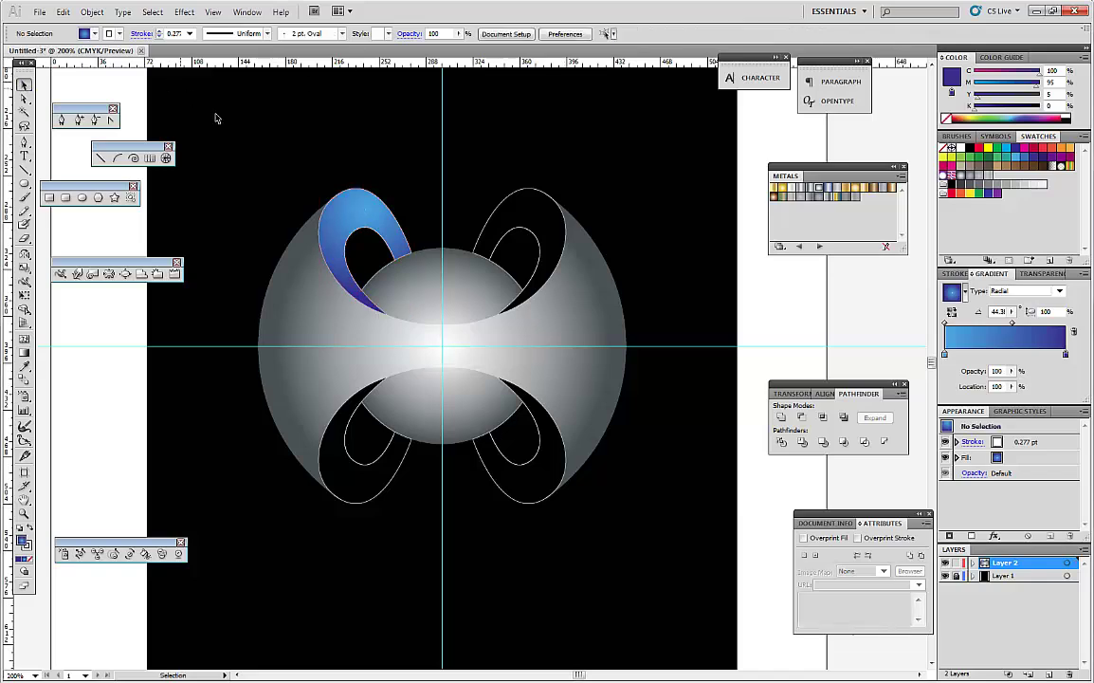
# Step: Remove the outlines from the blue upper-left petal and the black shape inside it
pyautogui.click(354, 214)
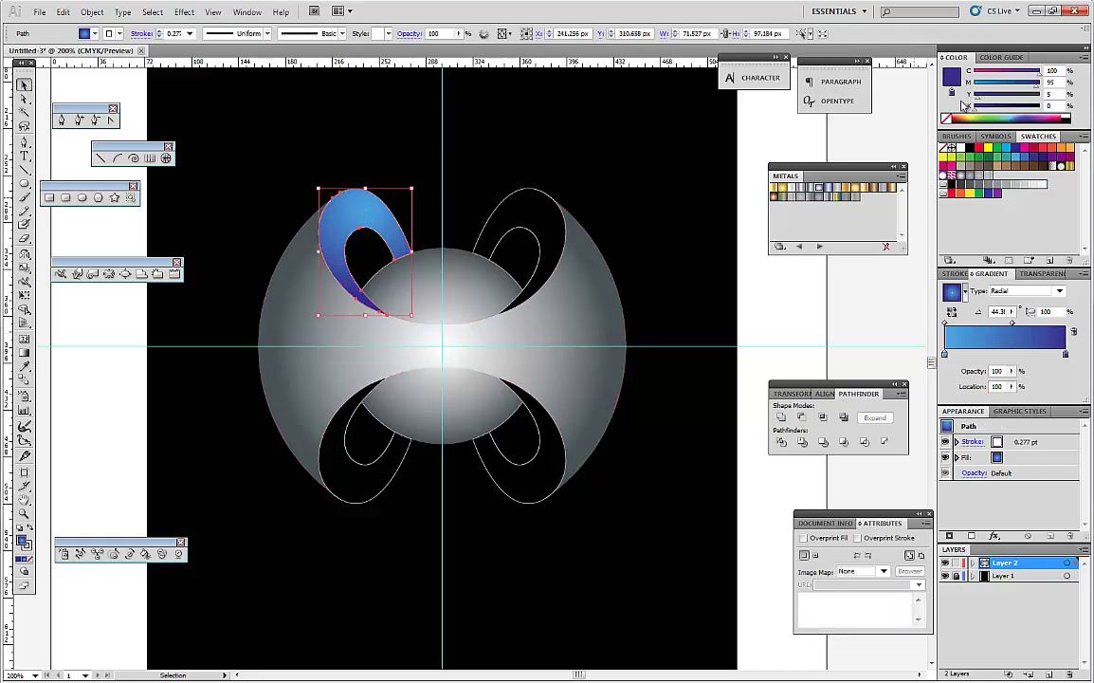
pyautogui.scroll(1, 413, 224)
pyautogui.scroll(1, 417, 222)
pyautogui.click(420, 220)
pyautogui.scroll(1, 420, 220)
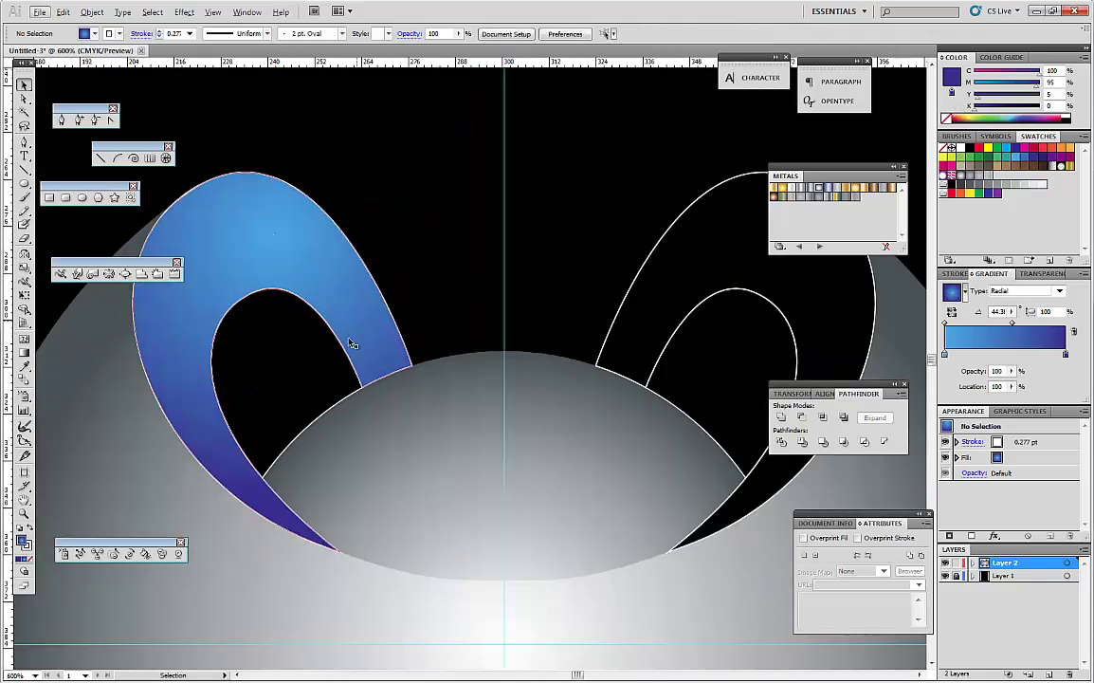
pyautogui.click(345, 348)
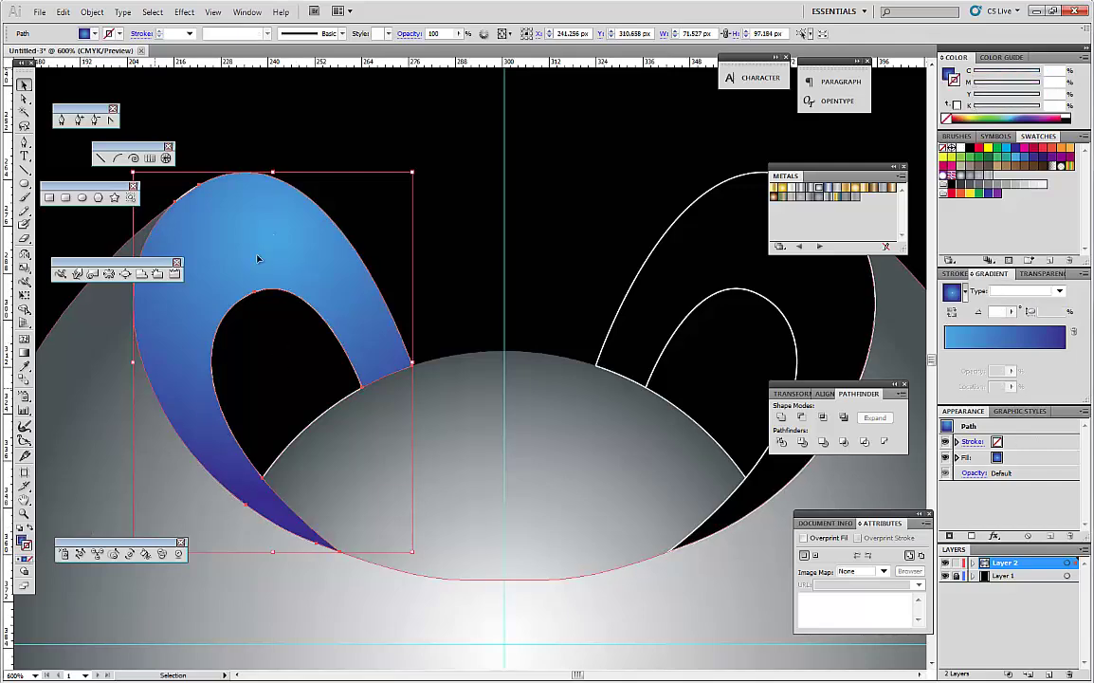
pyautogui.click(300, 168)
pyautogui.click(313, 433)
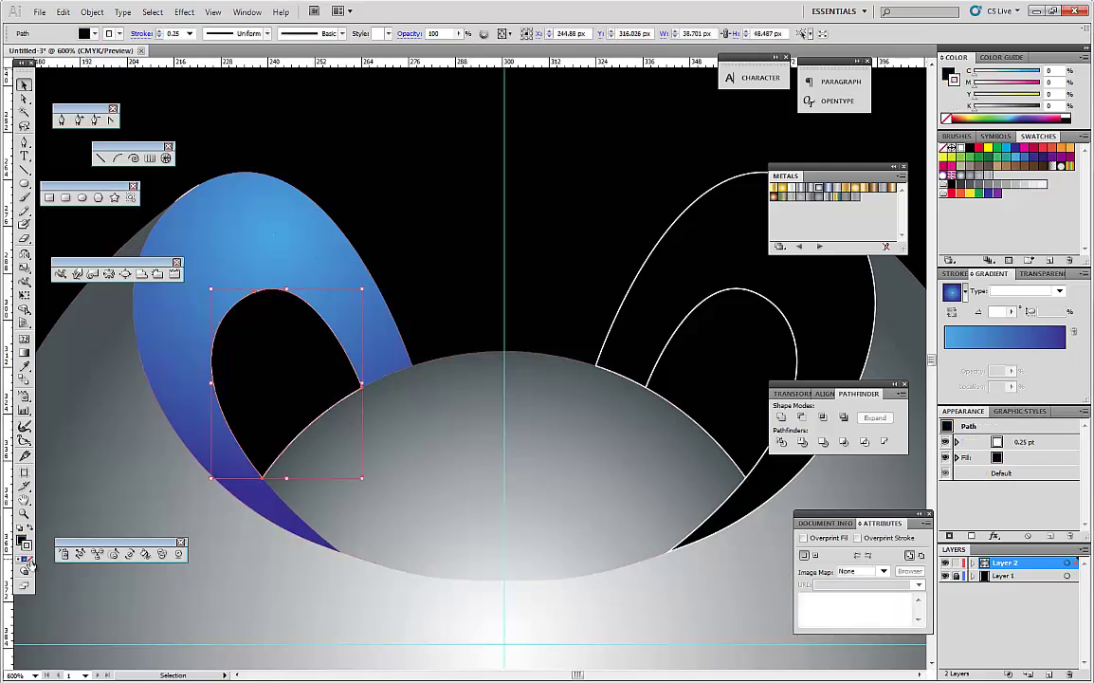
pyautogui.press('/')
pyautogui.scroll(-2, 180, 531)
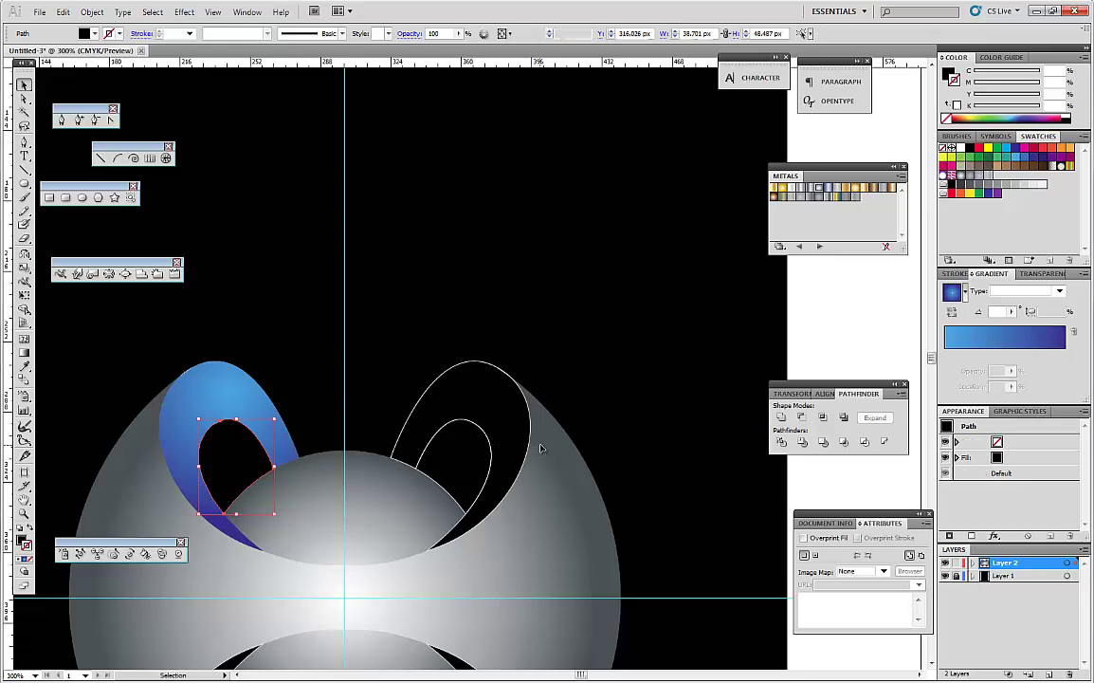
# Step: Remove the outlines from the remaining three petals and their inner shapes in one selection, leaving out the large band shape, and deselect everything
pyautogui.click(502, 408)
pyautogui.scroll(-3, 502, 407)
pyautogui.scroll(-2, 503, 407)
pyautogui.scroll(-2, 479, 489)
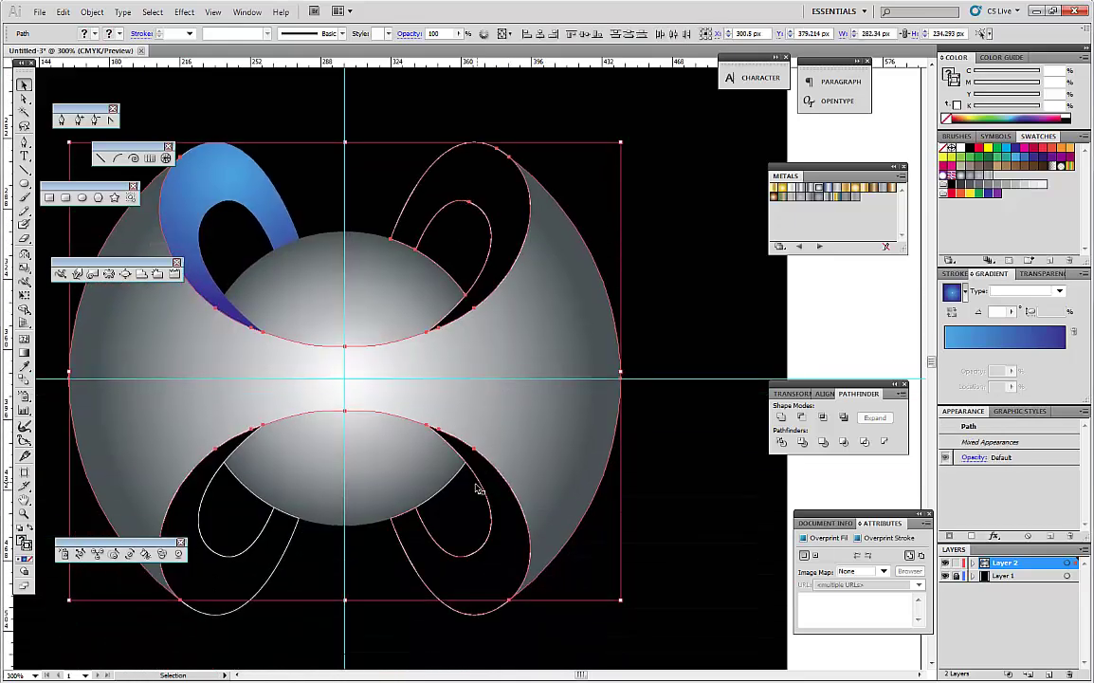
pyautogui.keyDown('shift'); pyautogui.click(139, 370); pyautogui.keyUp('shift')
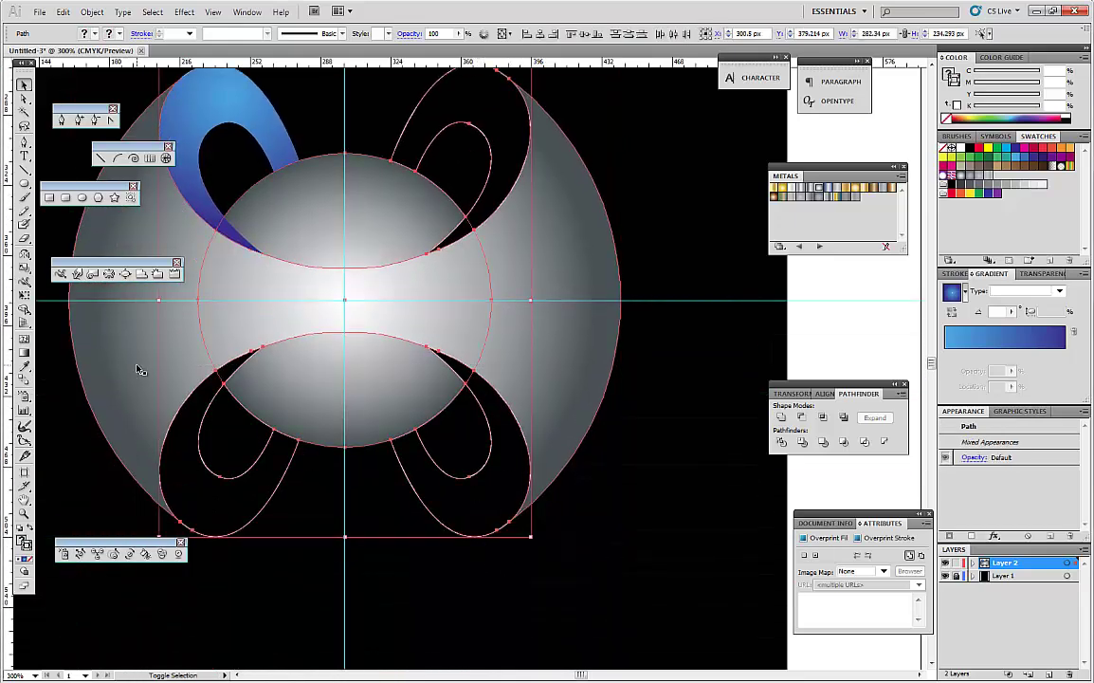
pyautogui.click(30, 560)
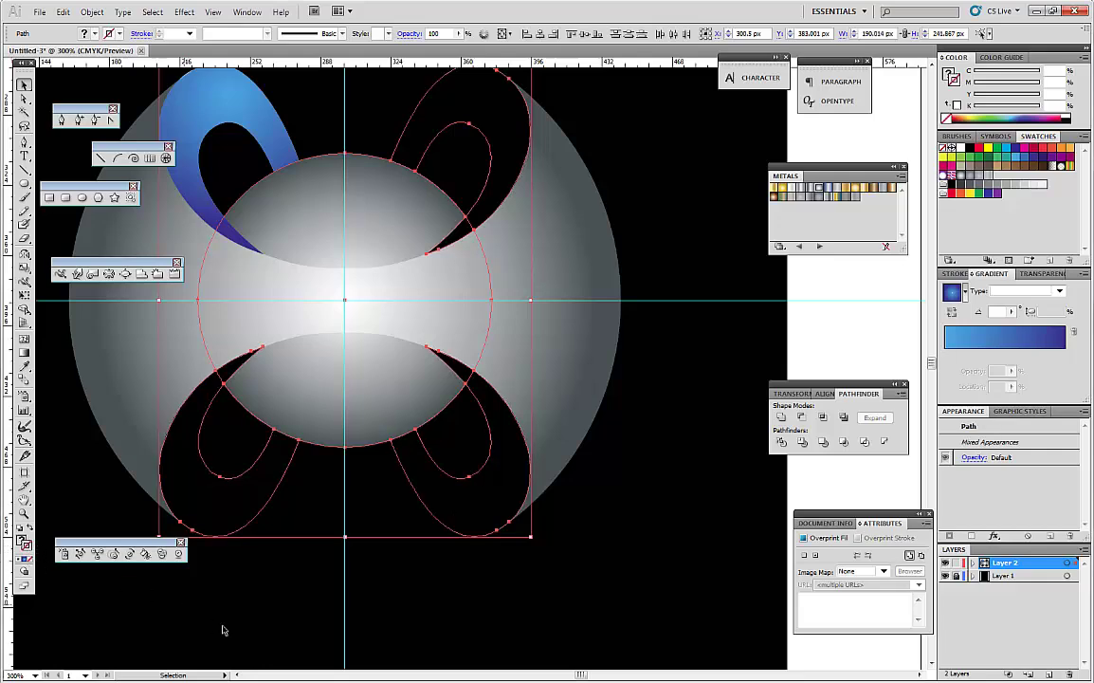
pyautogui.click(221, 628)
# Step: Copy the upper-left petal's blue gradient fill to the other three petals with the Eyedropper
pyautogui.scroll(-1, 271, 543)
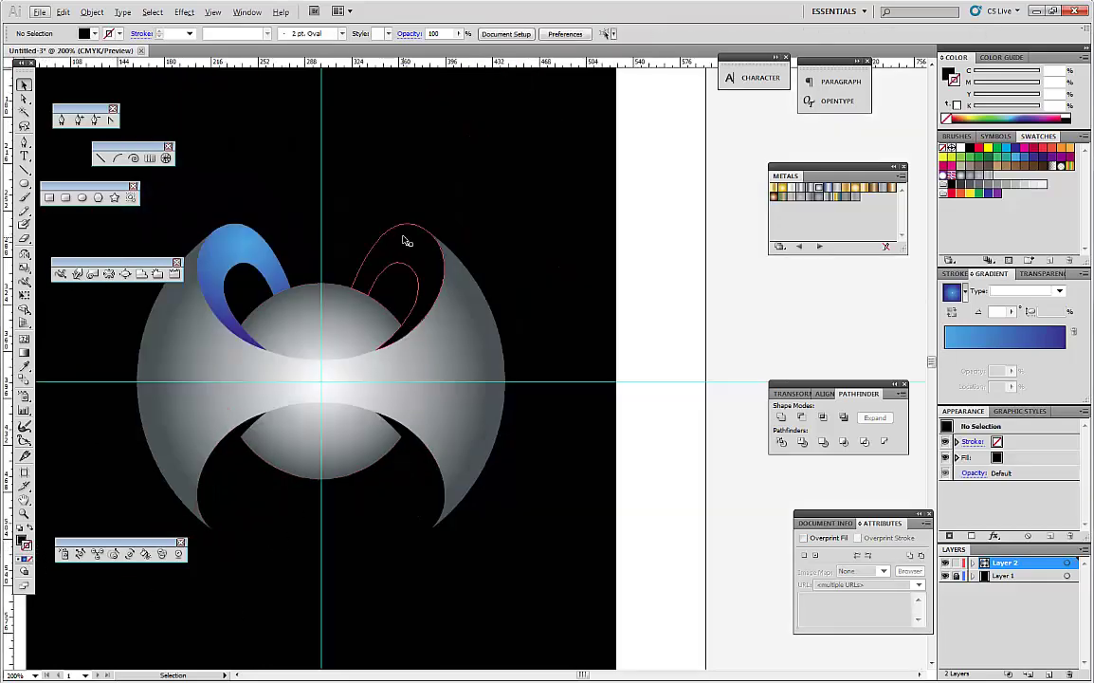
pyautogui.click(404, 241)
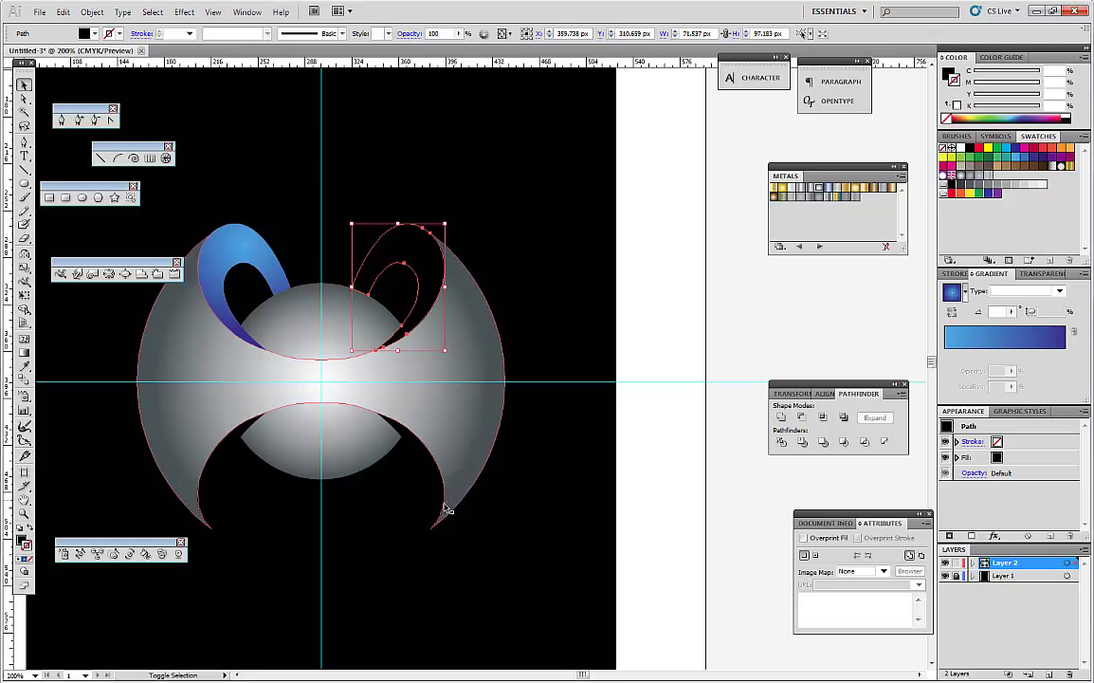
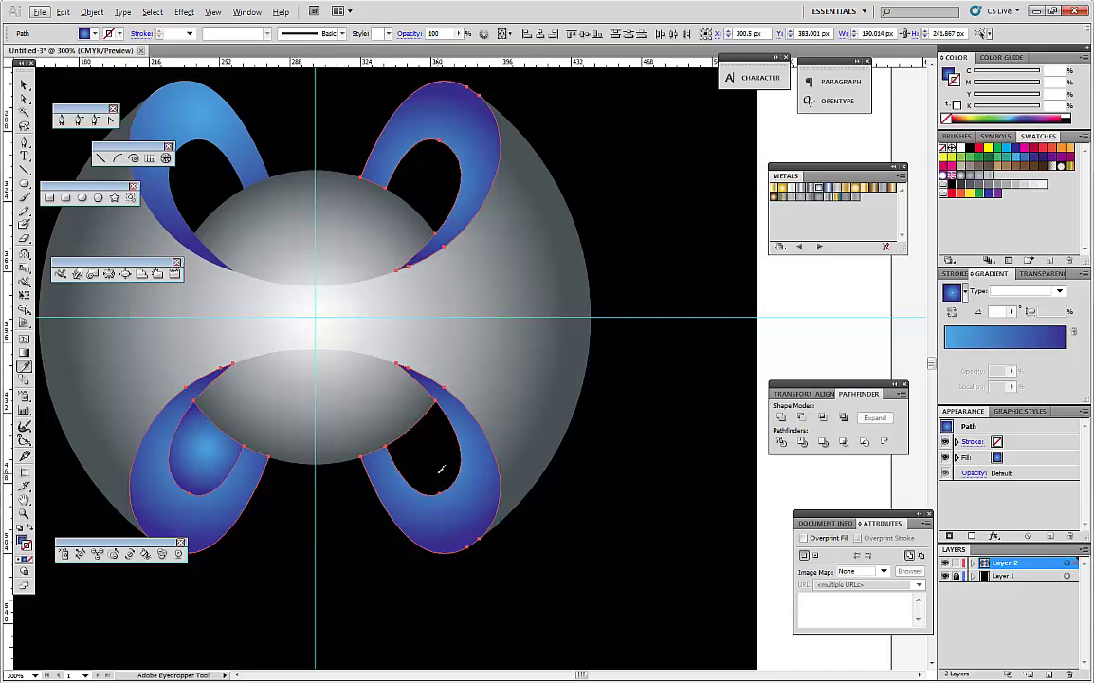
pyautogui.press('v')
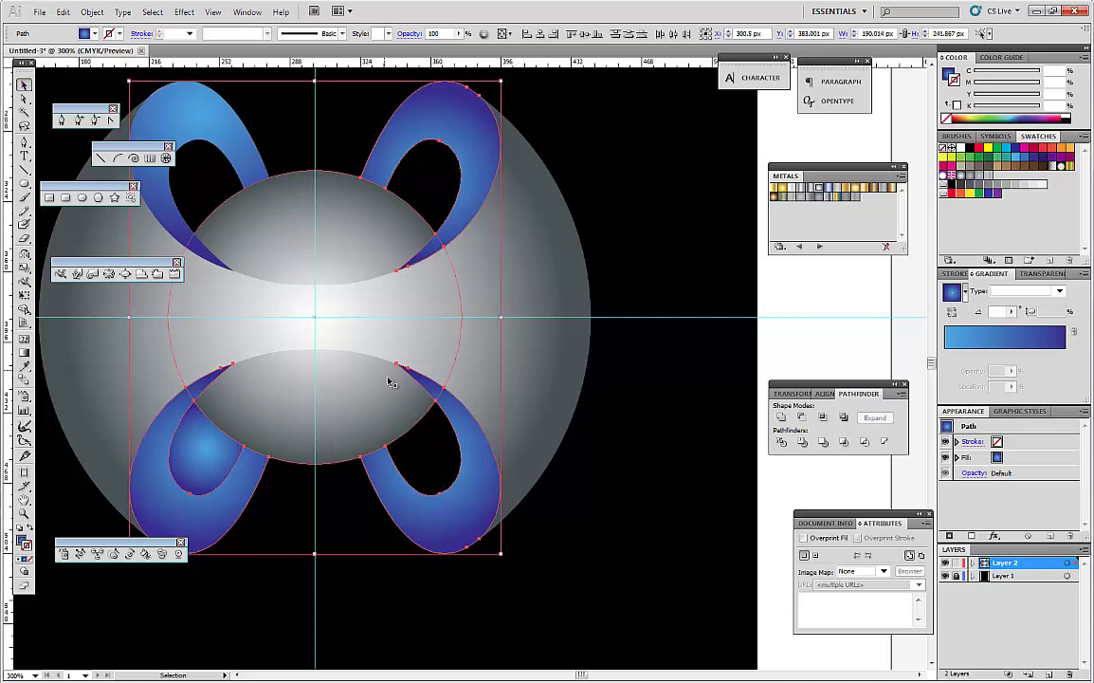
# Step: Fill the three remaining black inner petal shapes with the petals' blue radial gradient using the Eyedropper, and deselect everything
pyautogui.click(433, 472)
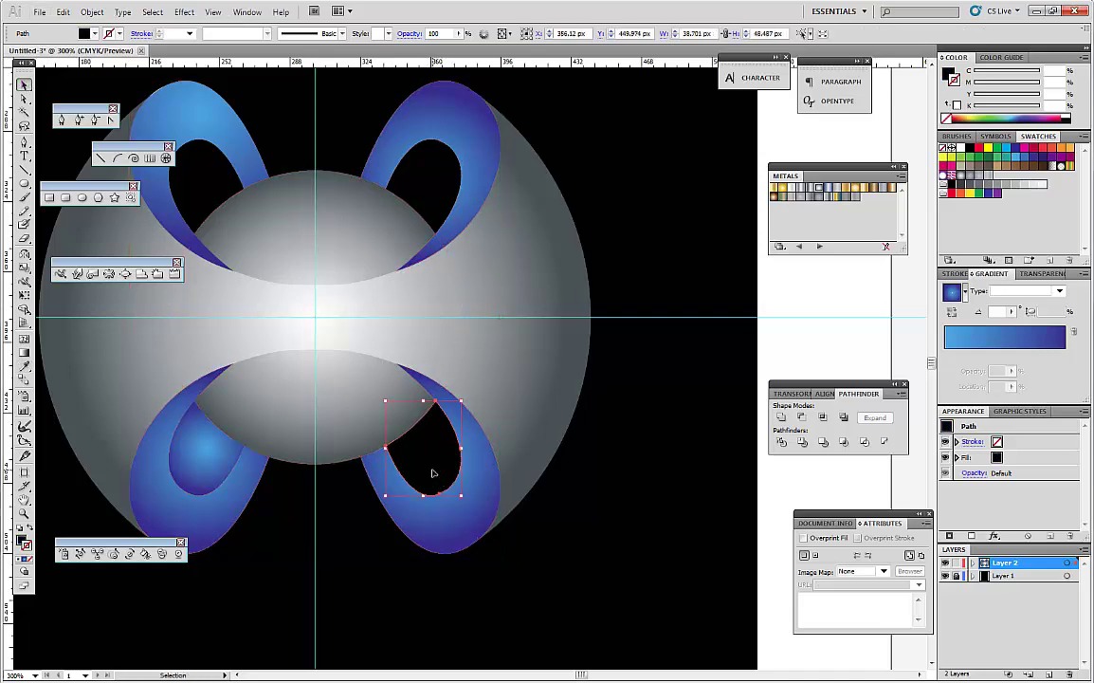
pyautogui.keyDown('shift'); pyautogui.click(440, 180); pyautogui.keyUp('shift')
pyautogui.keyDown('shift'); pyautogui.click(206, 181); pyautogui.keyUp('shift')
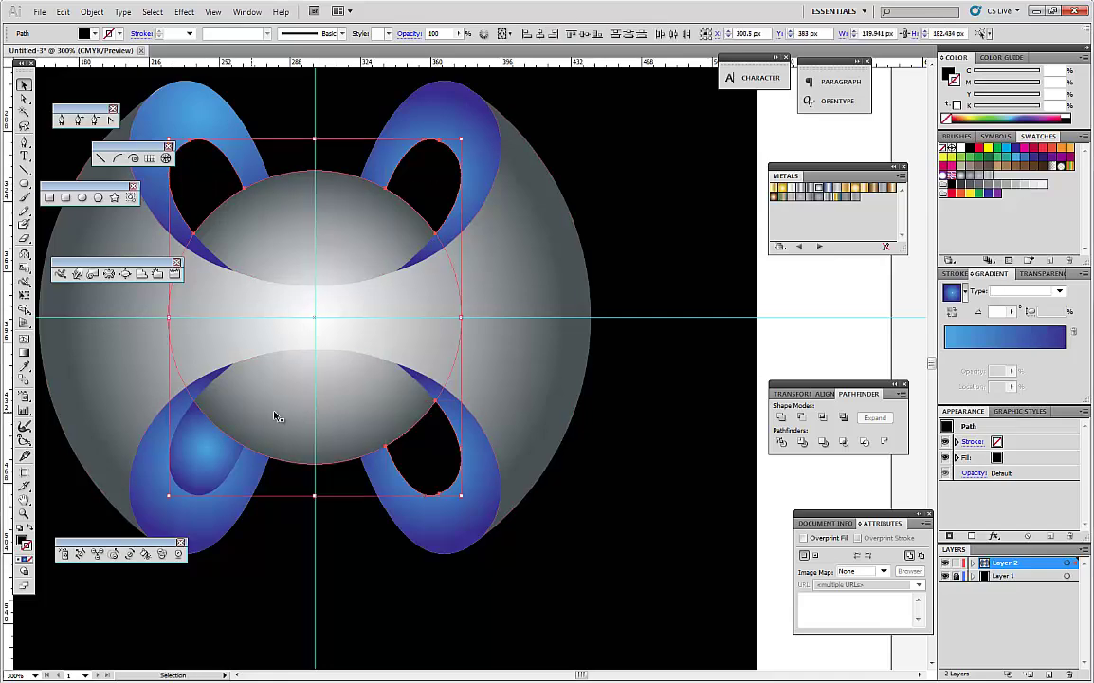
pyautogui.press('i')
pyautogui.click(443, 521)
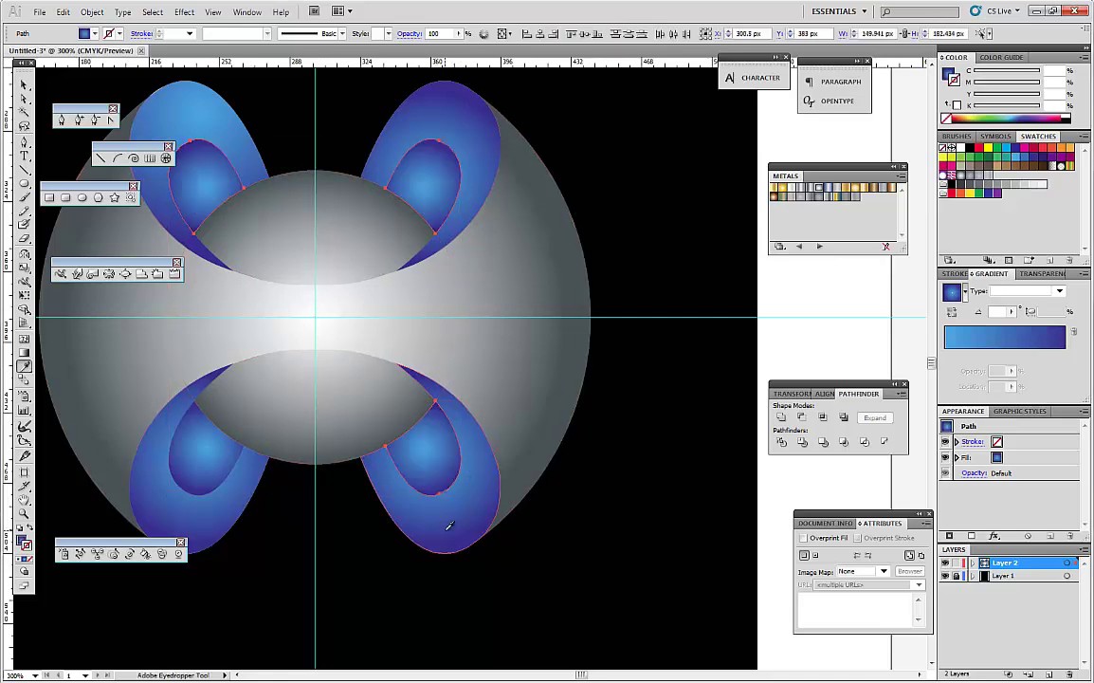
pyautogui.hotkey('ctrl', '-')
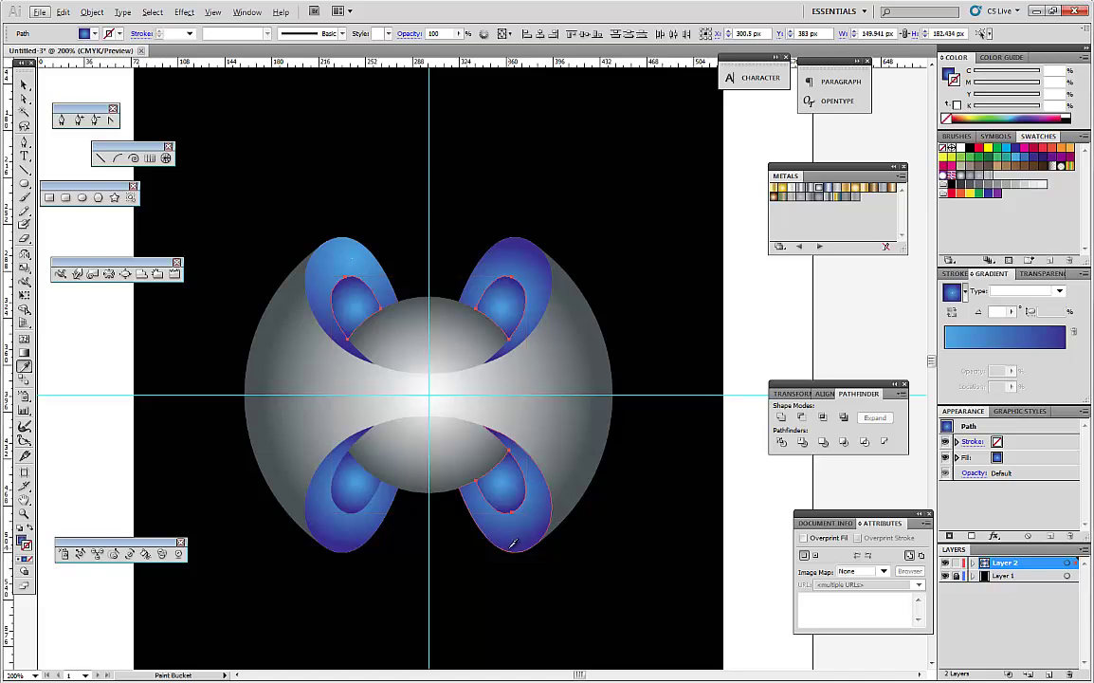
pyautogui.click(26, 84)
pyautogui.click(216, 92)
# Step: Redraw the upper-right petal's radial gradient so its light center sits in the upper part and its dark edge falls near the inner tip
pyautogui.scroll(-1, 457, 345)
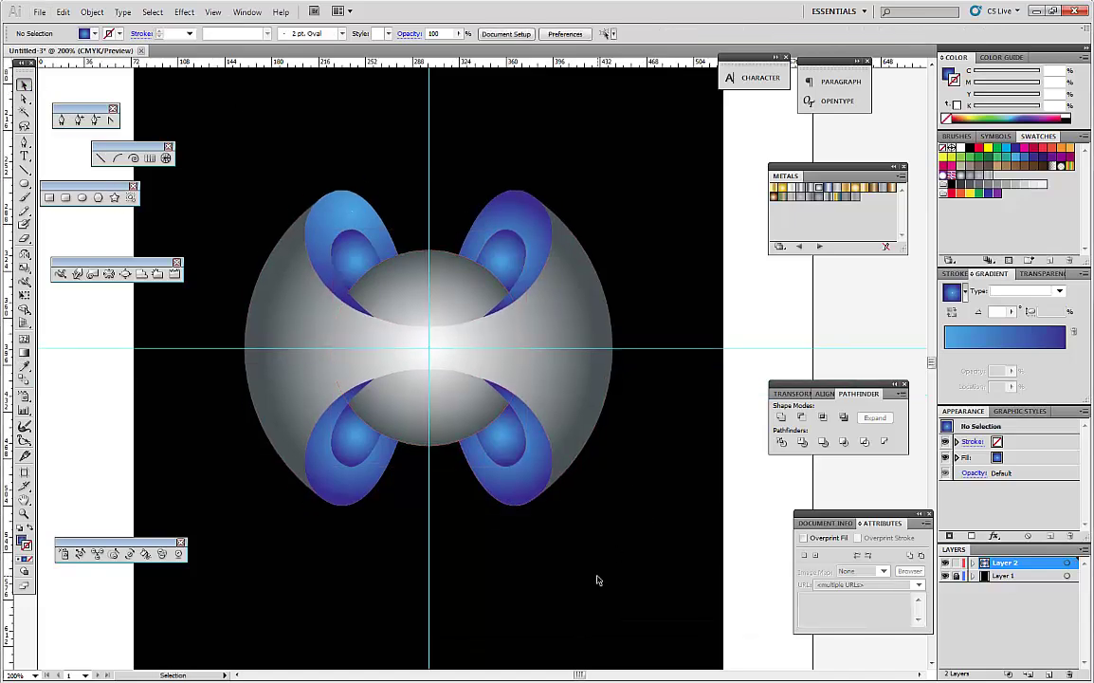
pyautogui.click(528, 227)
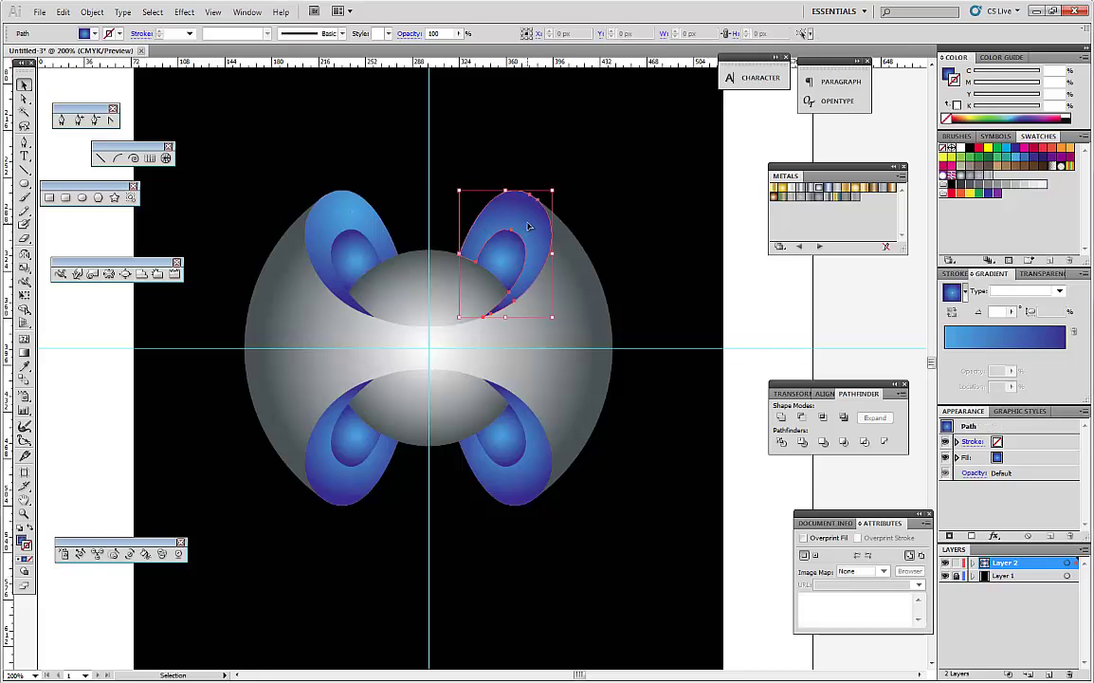
pyautogui.click(24, 352)
pyautogui.moveTo(526, 218); pyautogui.dragTo(617, 183)
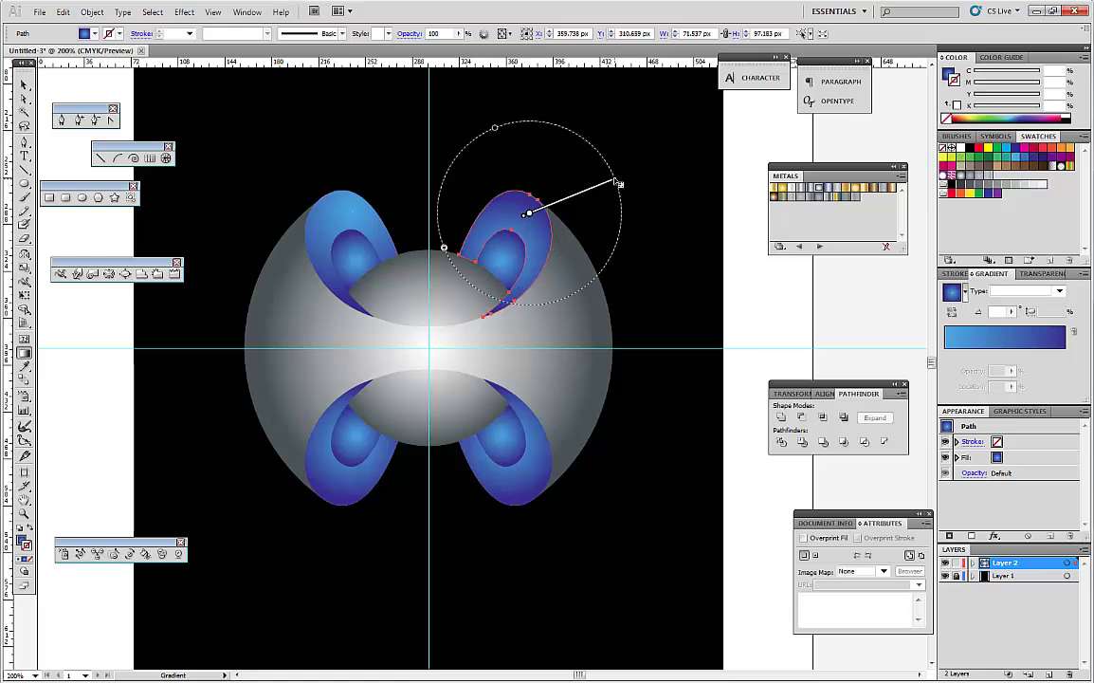
pyautogui.moveTo(524, 219); pyautogui.dragTo(515, 218)
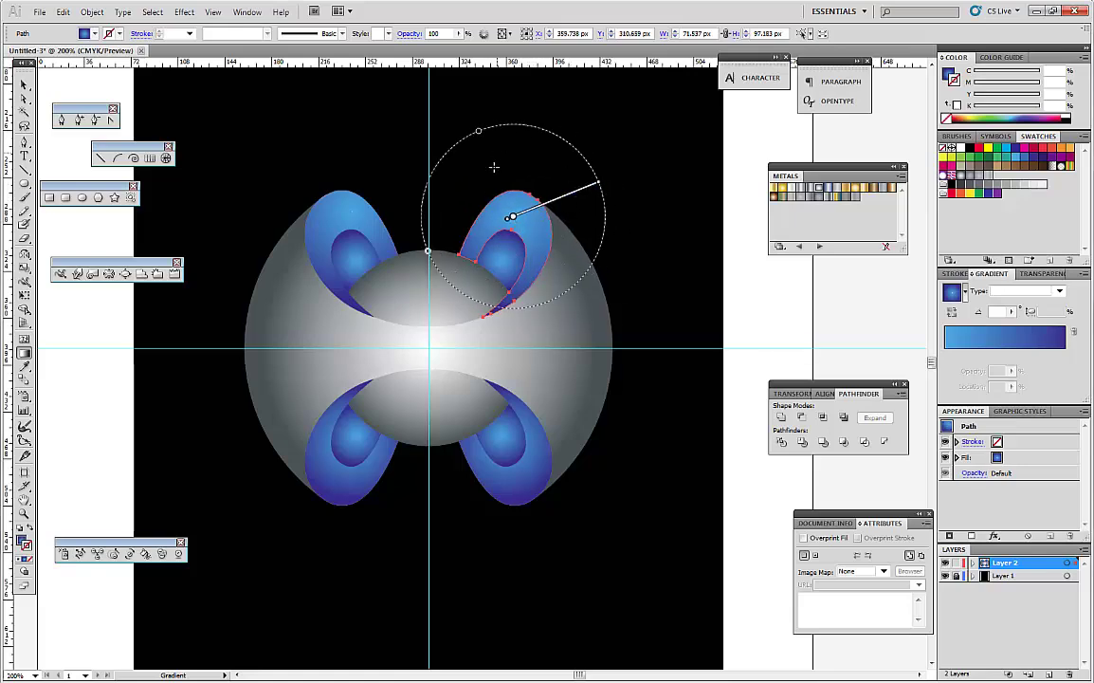
# Step: Move the light center of the lower-right petal's radial gradient into its lower part and enlarge the gradient radius
pyautogui.click(518, 485)
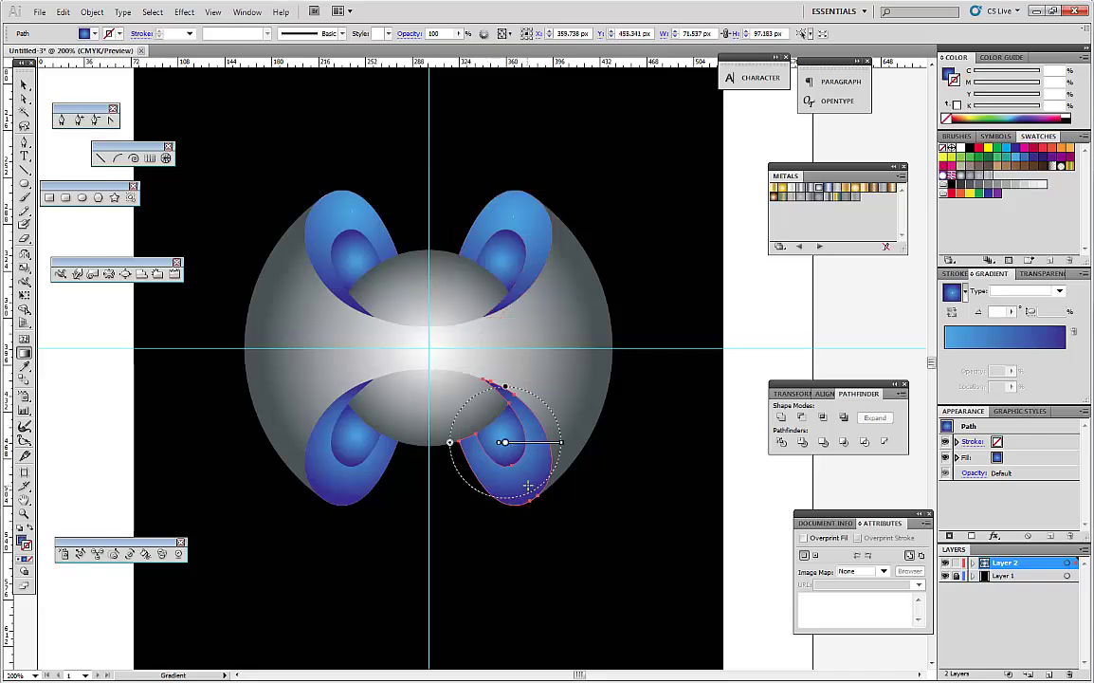
pyautogui.moveTo(504, 441)
pyautogui.mouseDown()
pyautogui.moveTo(511, 491)
pyautogui.moveTo(501, 481)
pyautogui.moveTo(559, 494)
pyautogui.mouseUp()
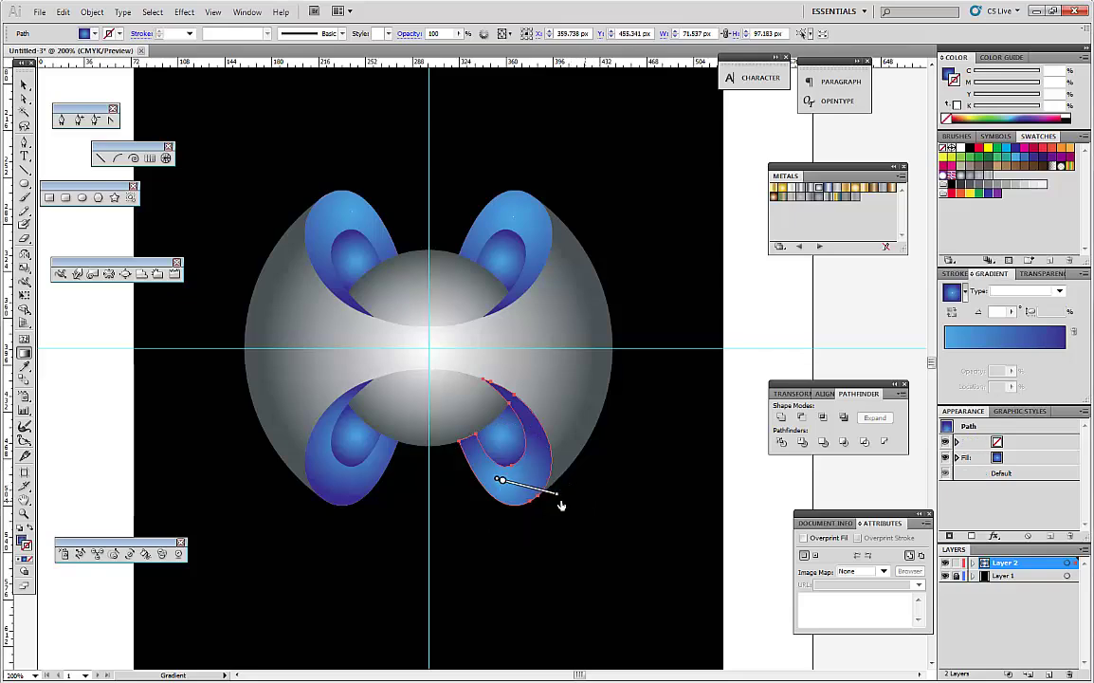
pyautogui.moveTo(501, 482)
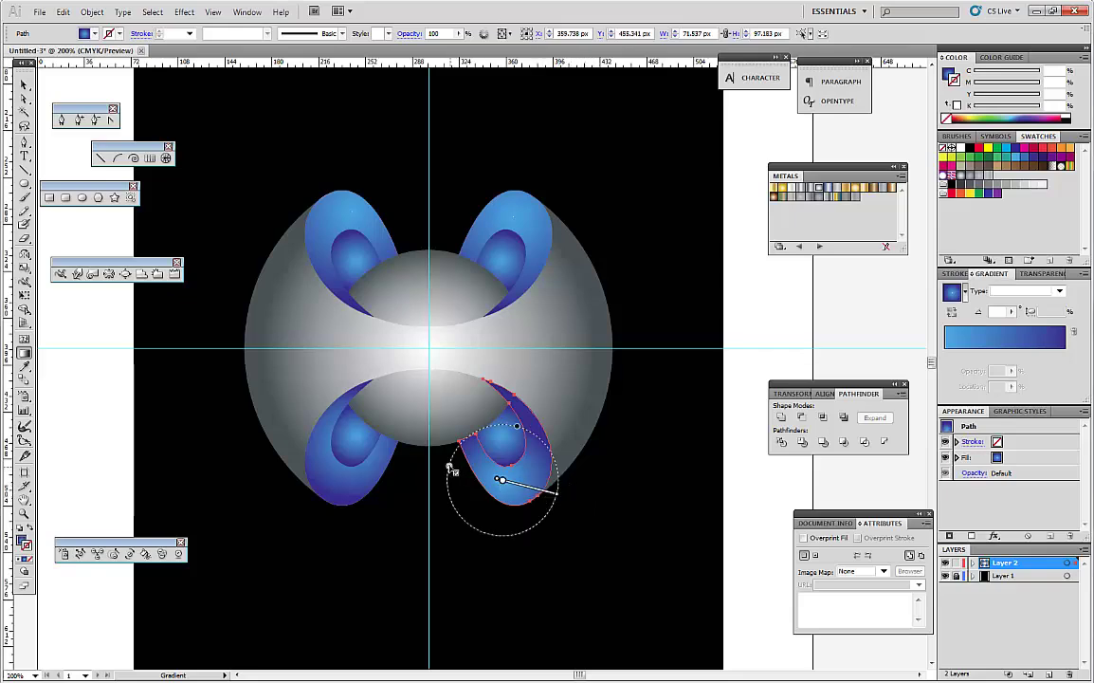
pyautogui.moveTo(451, 468); pyautogui.dragTo(429, 458)
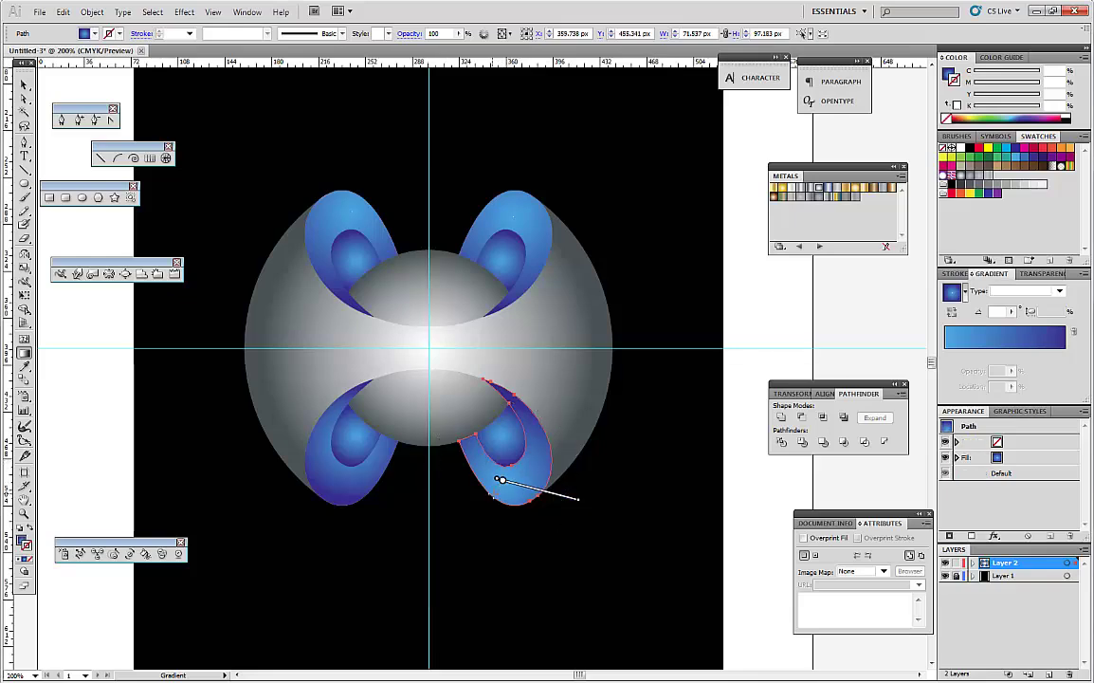
pyautogui.moveTo(500, 481); pyautogui.dragTo(493, 491)
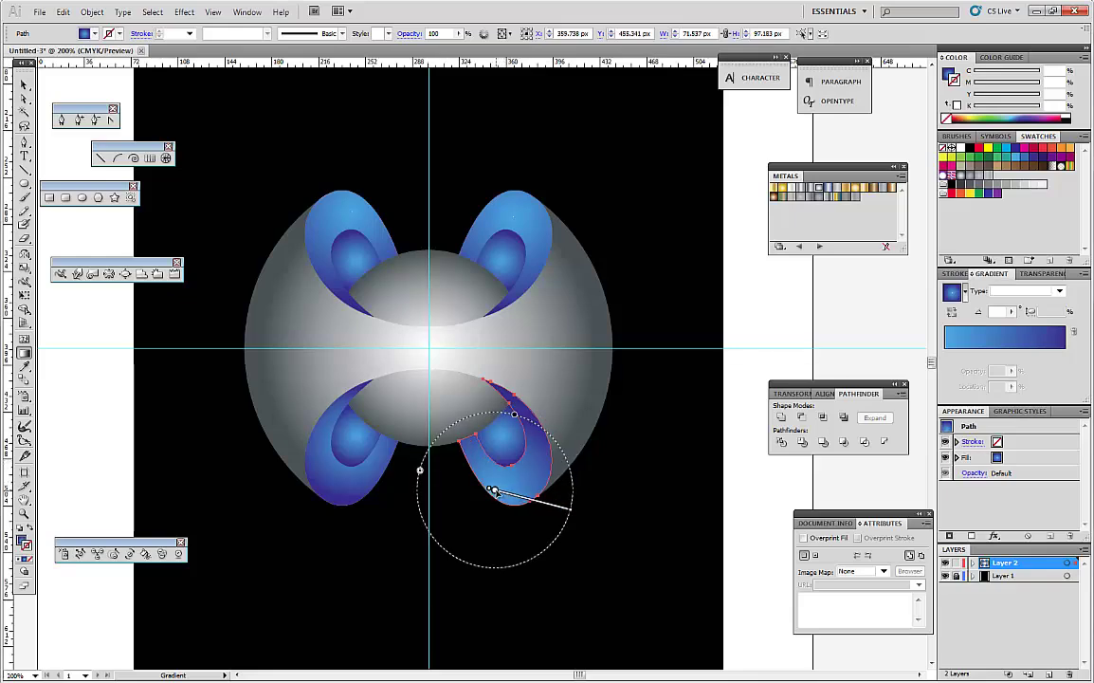
# Step: Enlarge the lower-left petal's radial gradient, angle it toward the logo's center, move its light center into the lower part, and deselect the petal
pyautogui.click(319, 445)
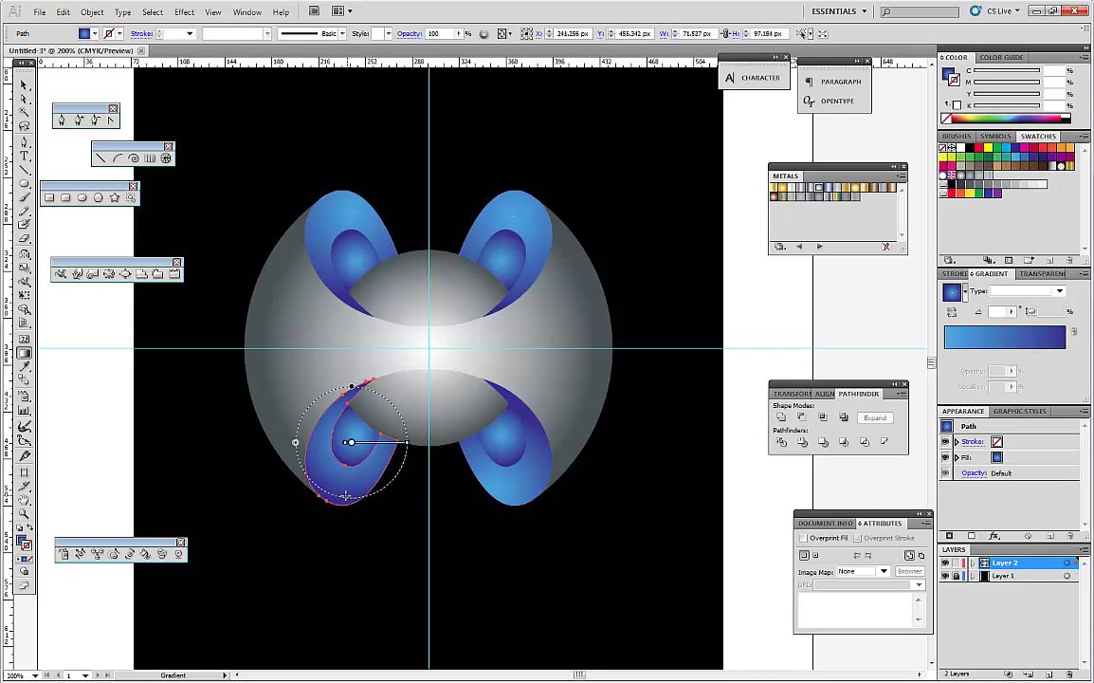
pyautogui.moveTo(351, 454)
pyautogui.moveTo(350, 446)
pyautogui.mouseDown()
pyautogui.moveTo(343, 474)
pyautogui.moveTo(260, 488)
pyautogui.moveTo(270, 474)
pyautogui.mouseUp()
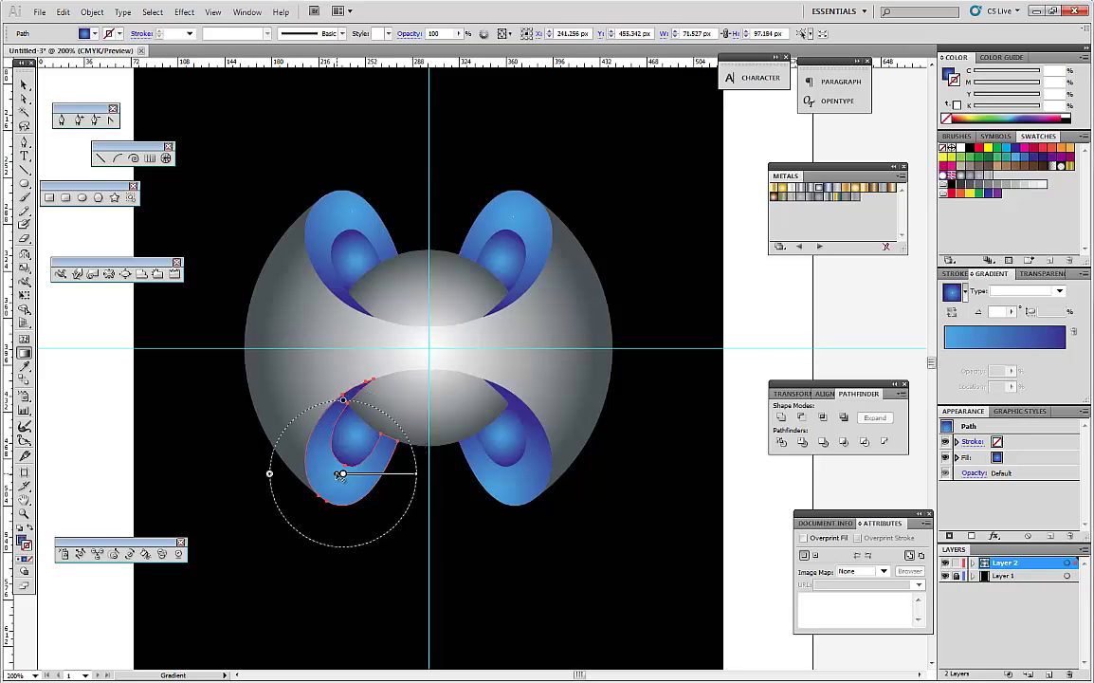
pyautogui.moveTo(416, 473); pyautogui.dragTo(400, 428)
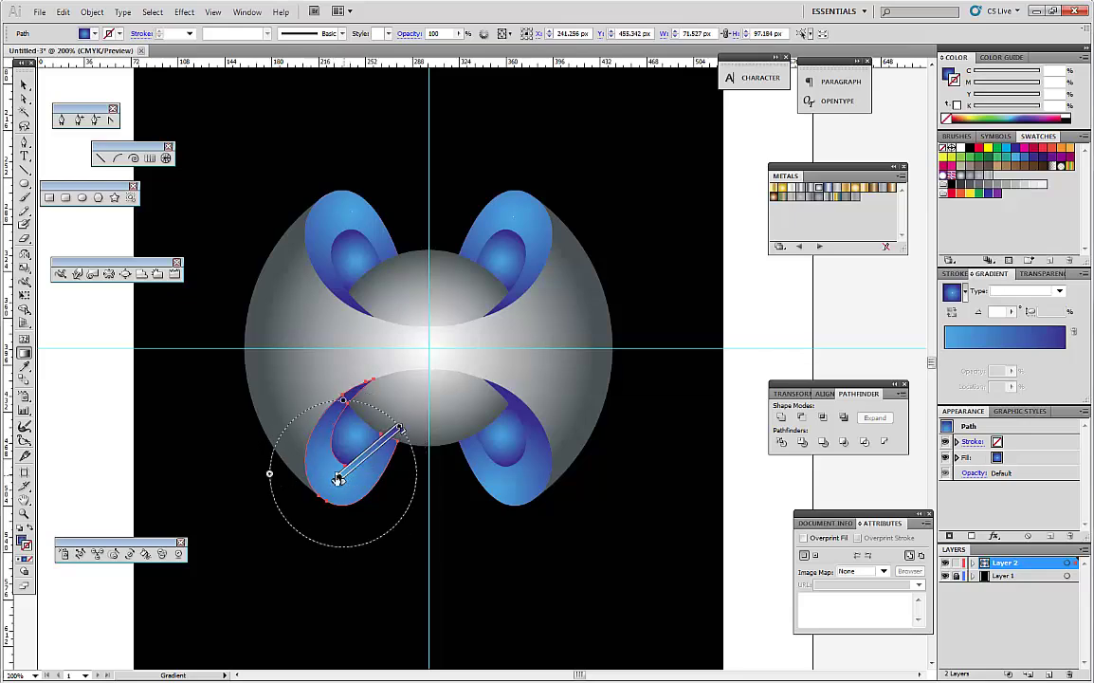
pyautogui.moveTo(339, 479); pyautogui.dragTo(353, 500)
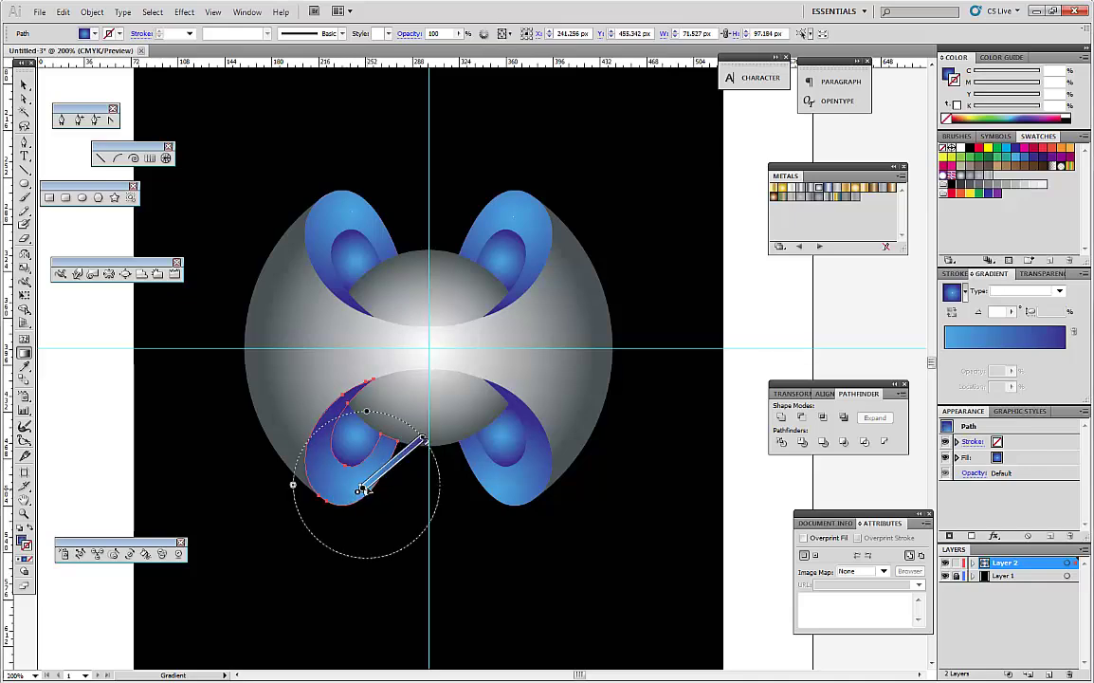
pyautogui.press('v')
pyautogui.click(542, 595)
# Step: Shift the gradient light centers of the two upper inner petal shapes slightly outward and down with the Gradient tool, and deselect
pyautogui.press('g')
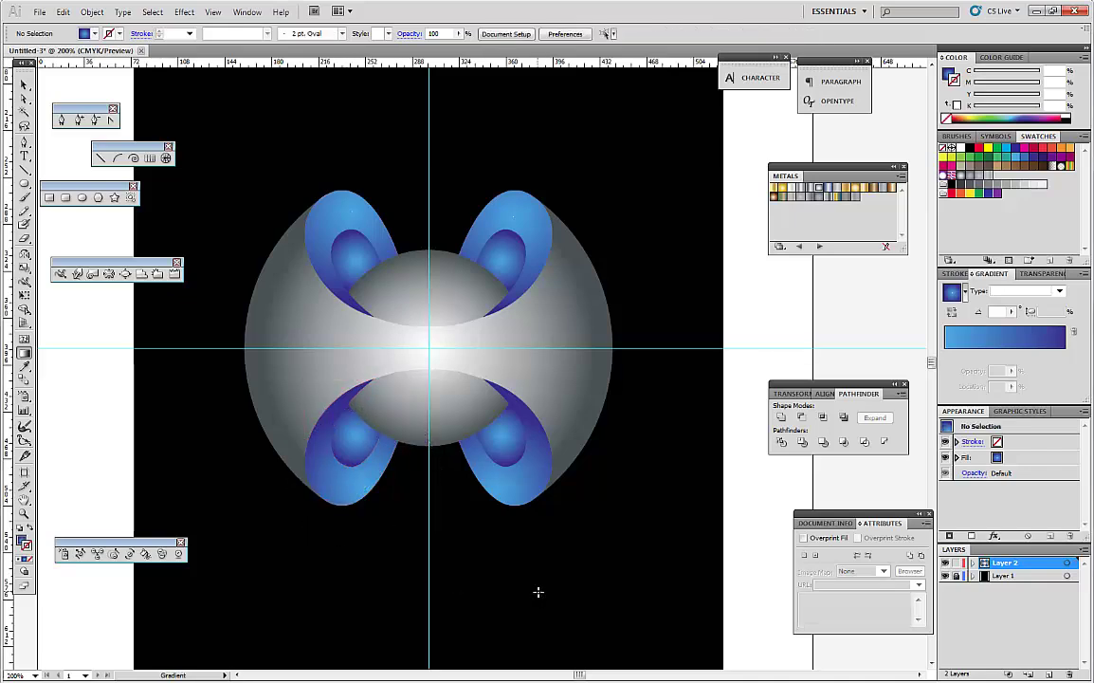
pyautogui.click(361, 256)
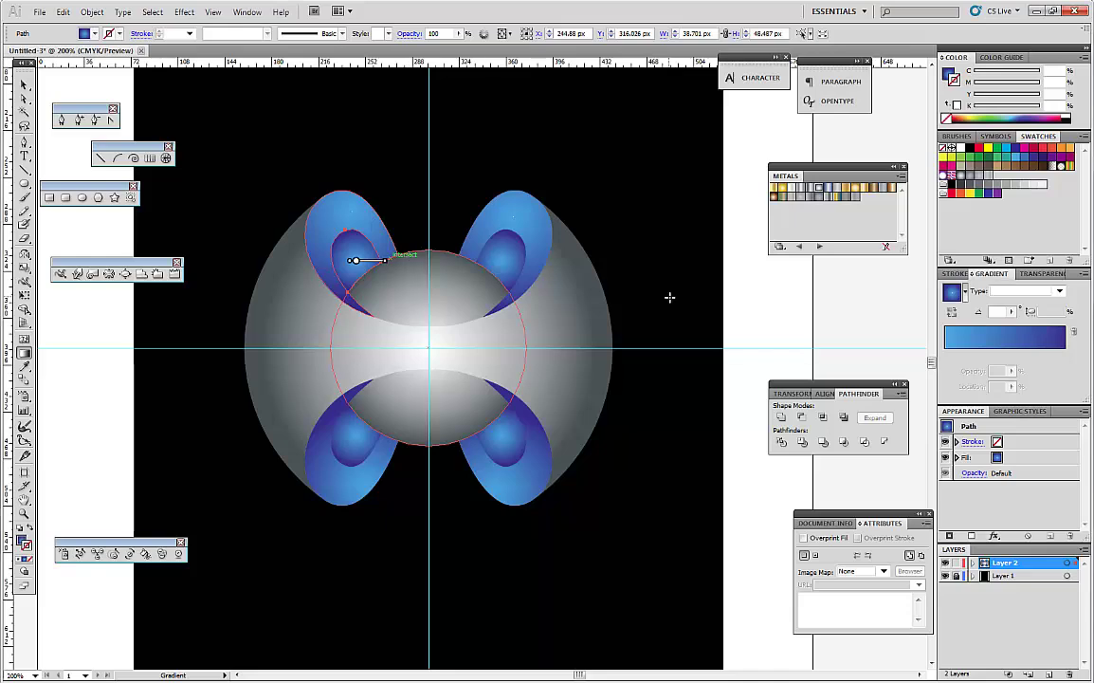
pyautogui.moveTo(352, 260); pyautogui.dragTo(345, 269)
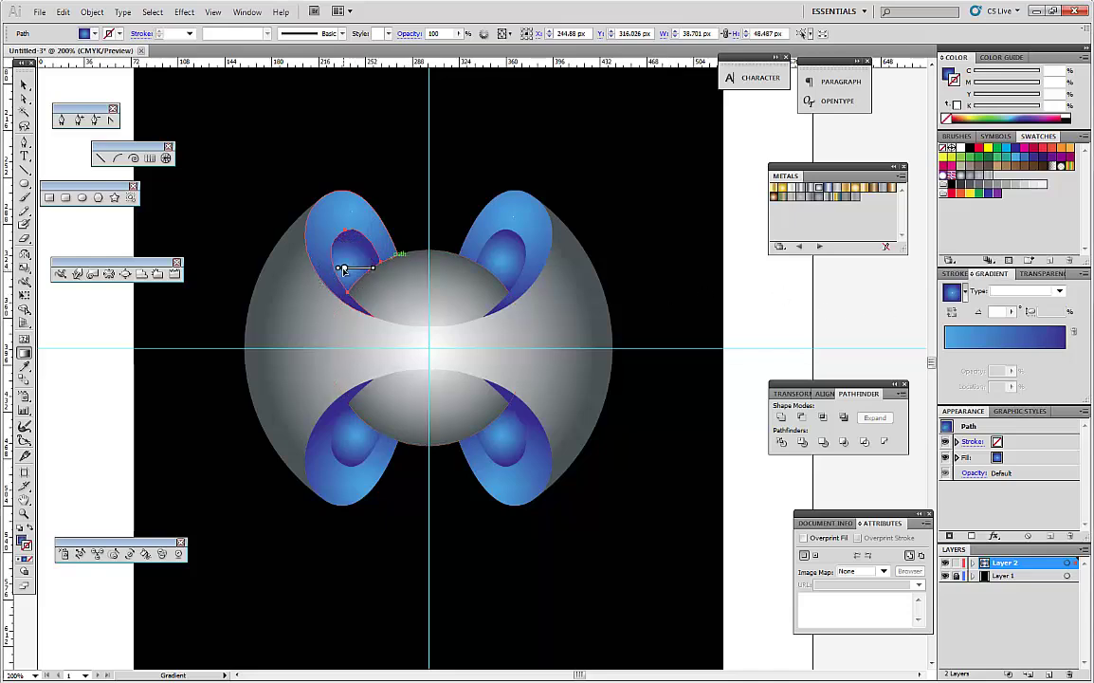
pyautogui.click(581, 142)
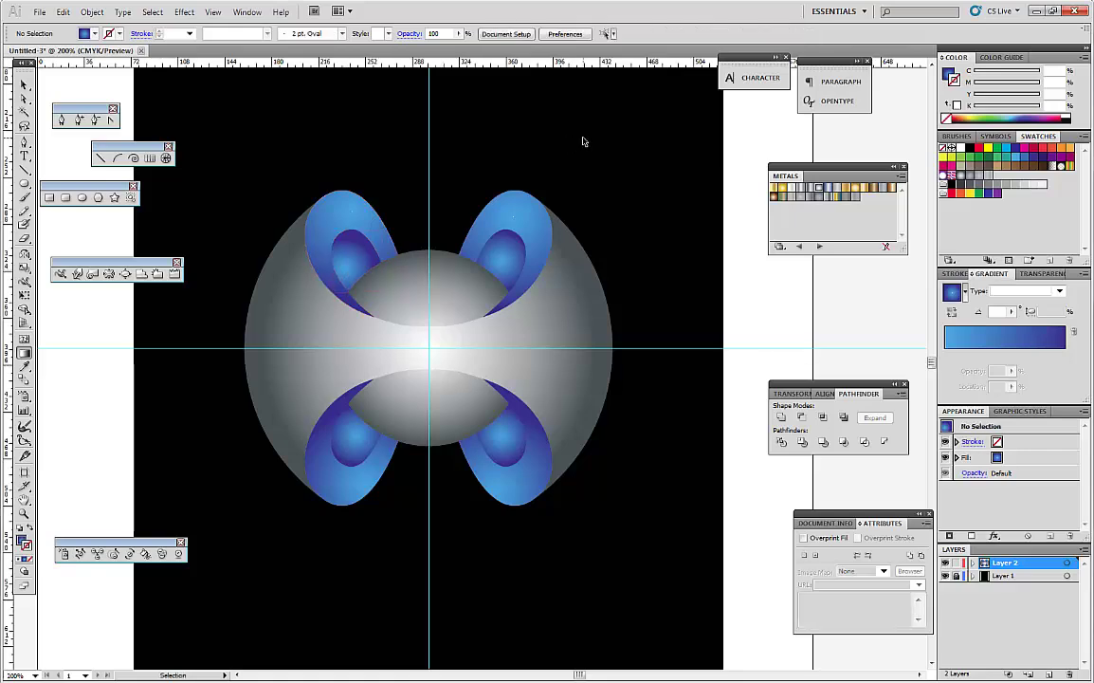
pyautogui.click(495, 249)
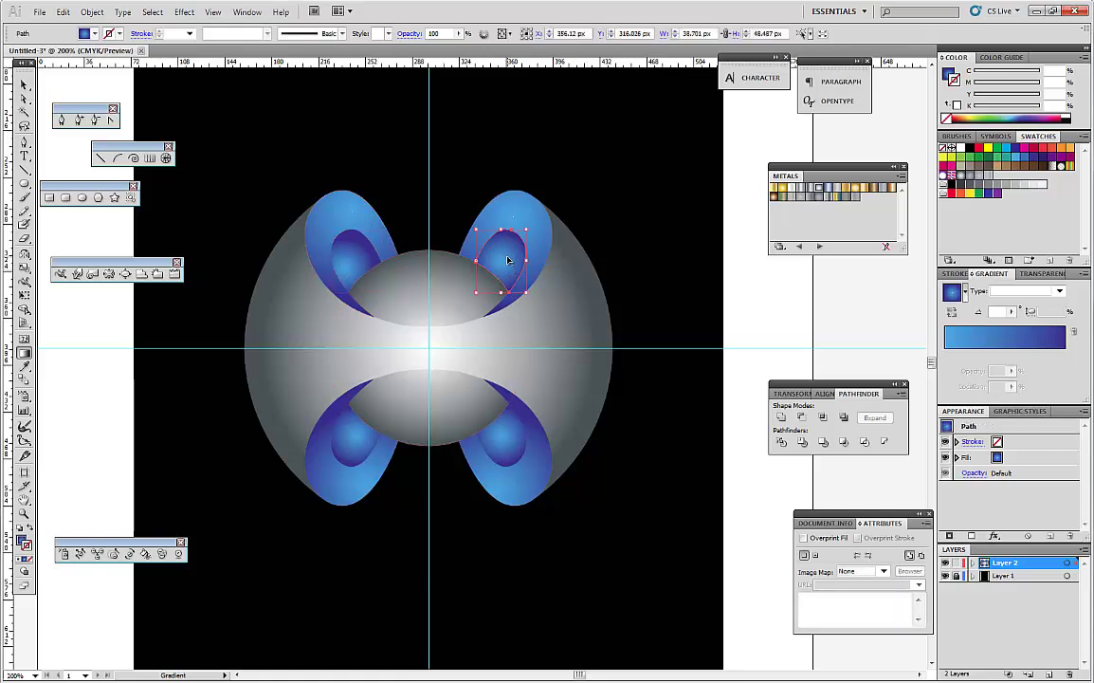
pyautogui.moveTo(513, 264)
pyautogui.mouseDown()
pyautogui.moveTo(503, 268)
pyautogui.moveTo(524, 270)
pyautogui.mouseUp()
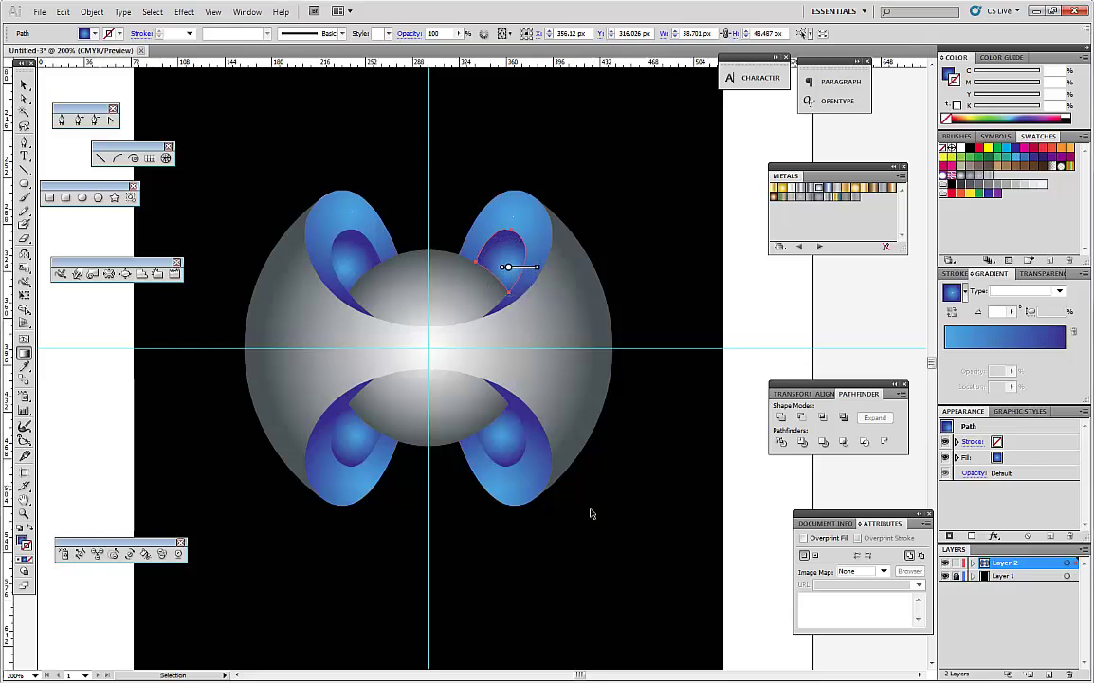
pyautogui.click(607, 616)
# Step: Shift the gradient light centers of the two lower inner petal shapes slightly outward and up, and deselect
pyautogui.click(489, 448)
pyautogui.press('g')
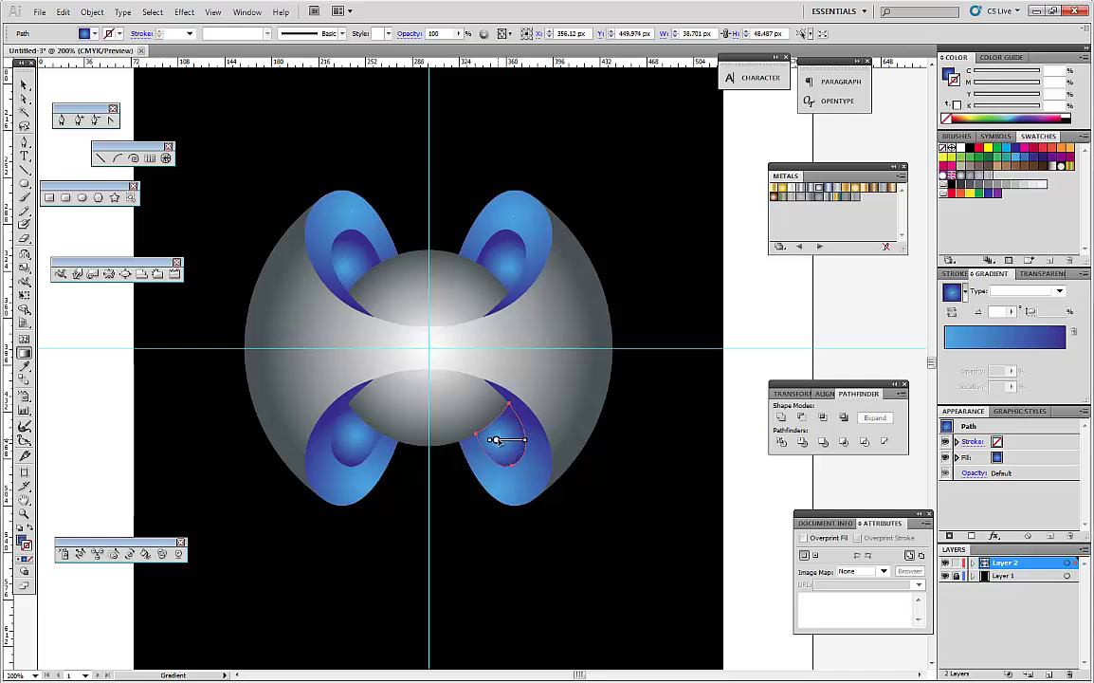
pyautogui.moveTo(494, 439); pyautogui.dragTo(503, 433)
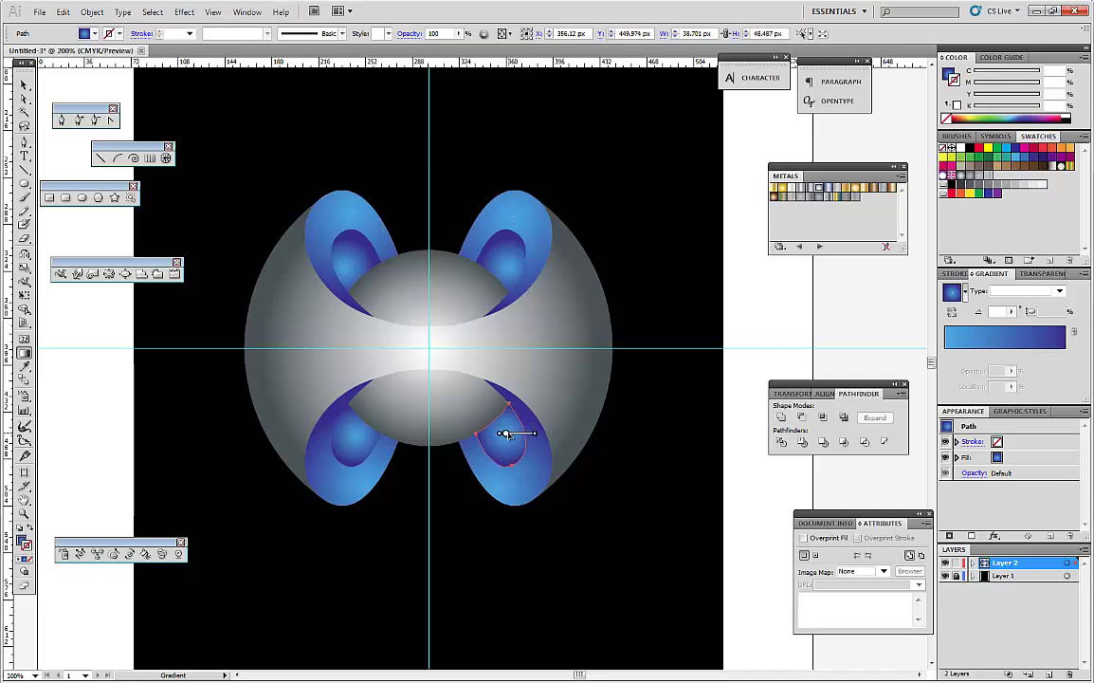
pyautogui.click(540, 579)
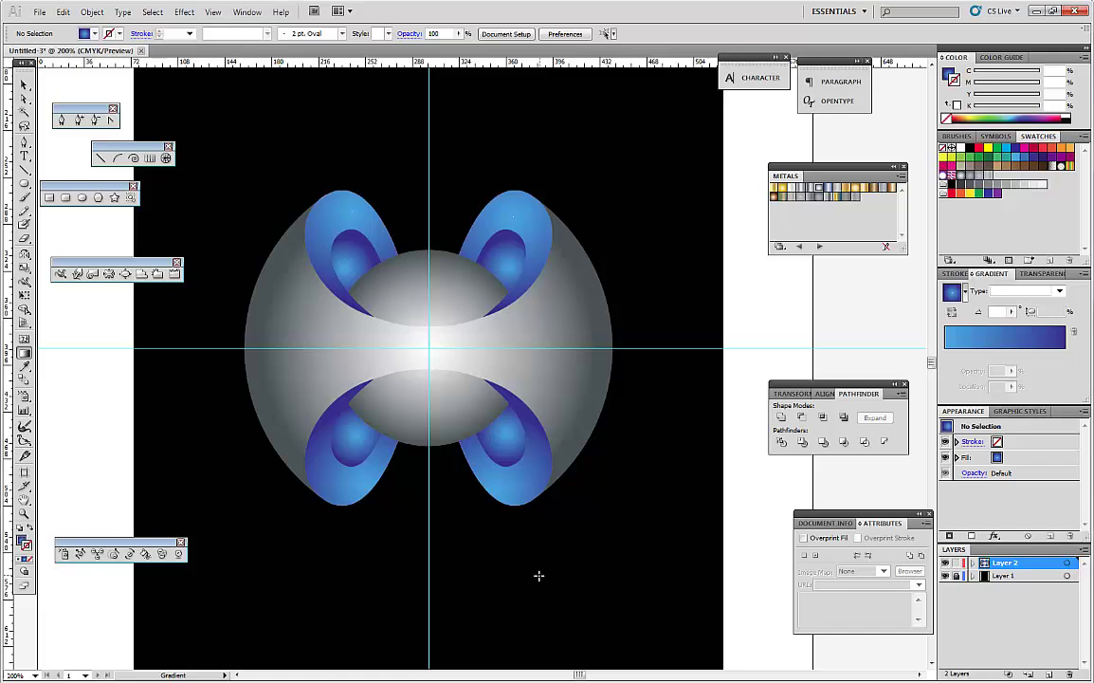
pyautogui.click(354, 447)
pyautogui.moveTo(353, 435); pyautogui.dragTo(348, 433)
pyautogui.click(428, 538)
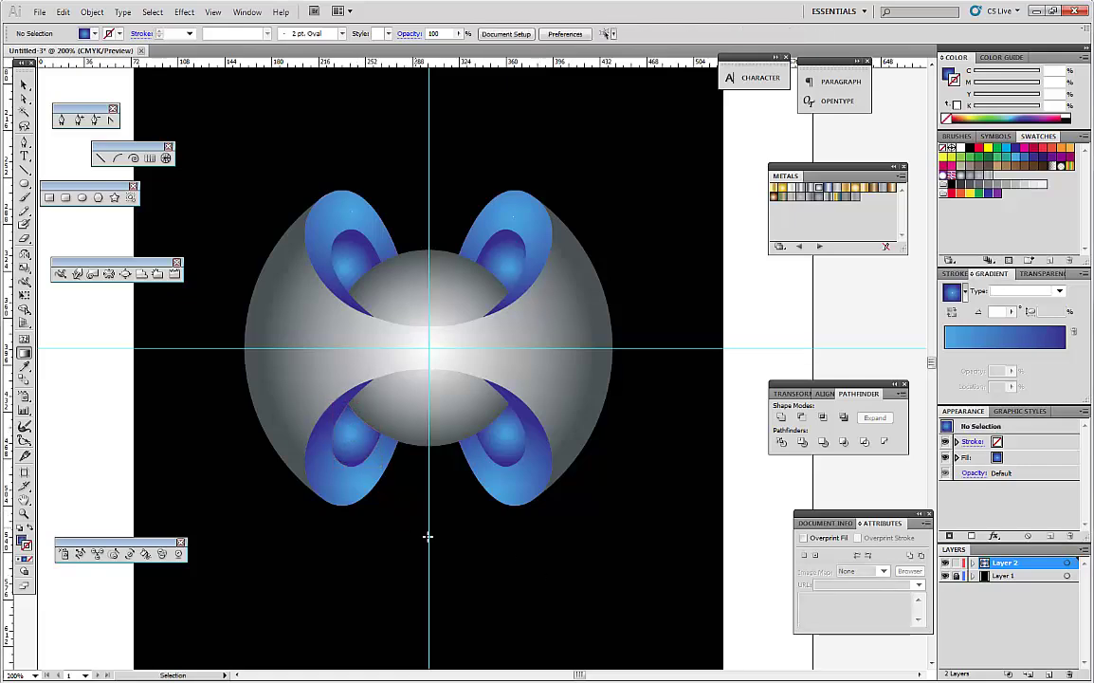
# Step: Examine the whole logo on its black background at several zoom levels
pyautogui.scroll(-1, 428, 603)
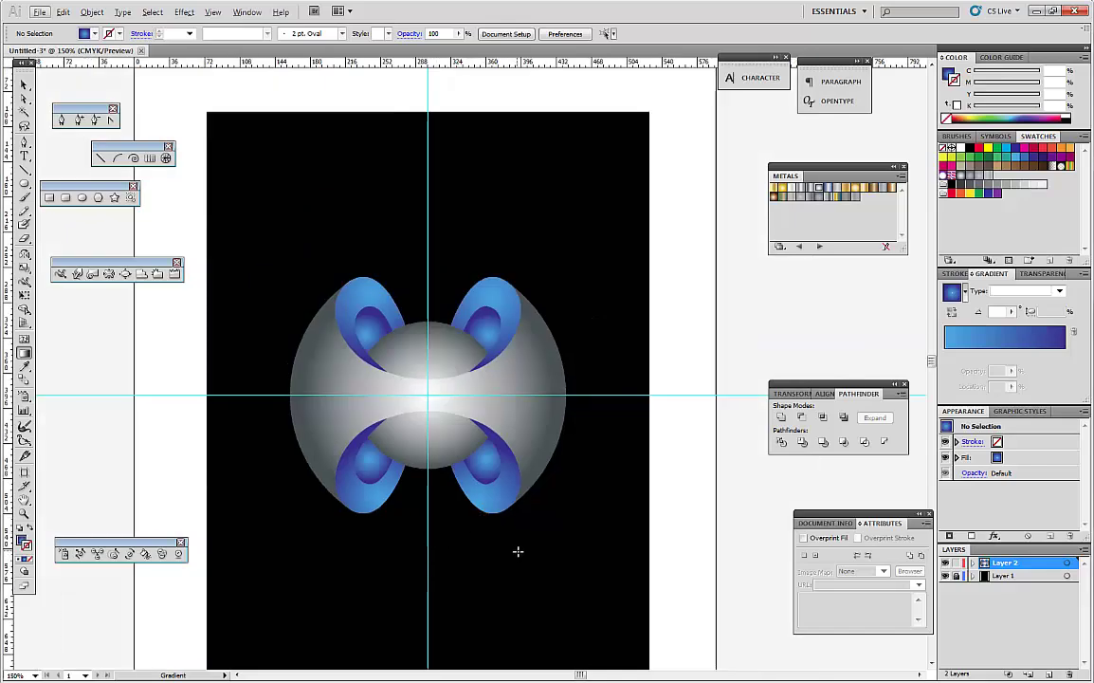
pyautogui.scroll(-1, 518, 550)
pyautogui.scroll(-2, 513, 547)
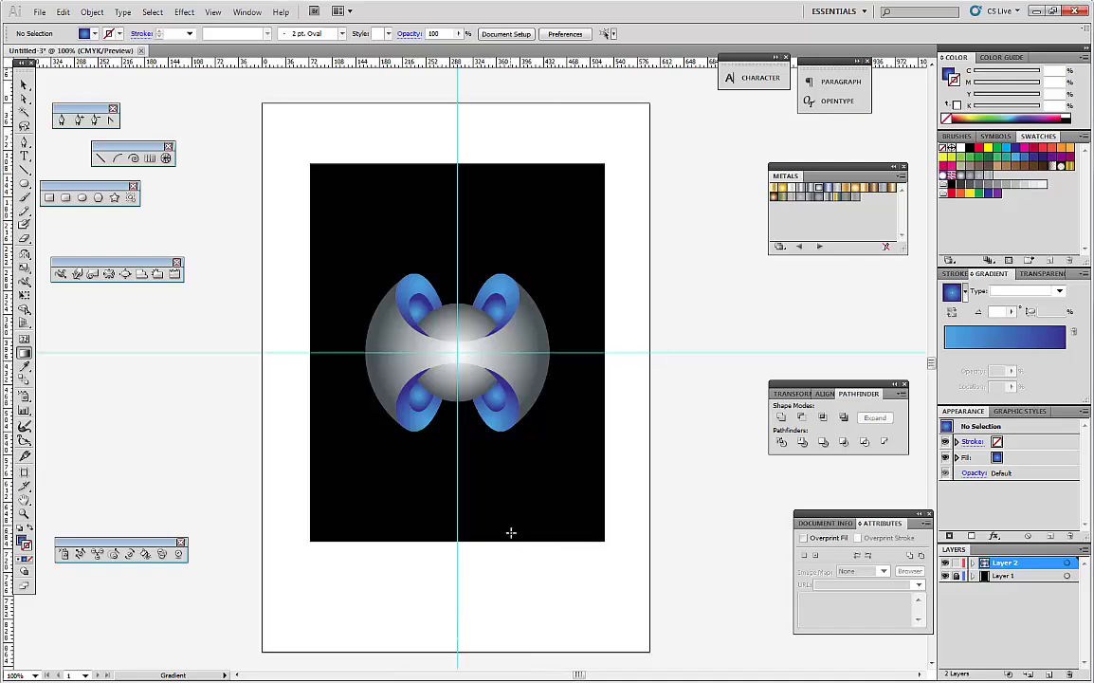
pyautogui.scroll(1, 513, 462)
pyautogui.scroll(2, 513, 462)
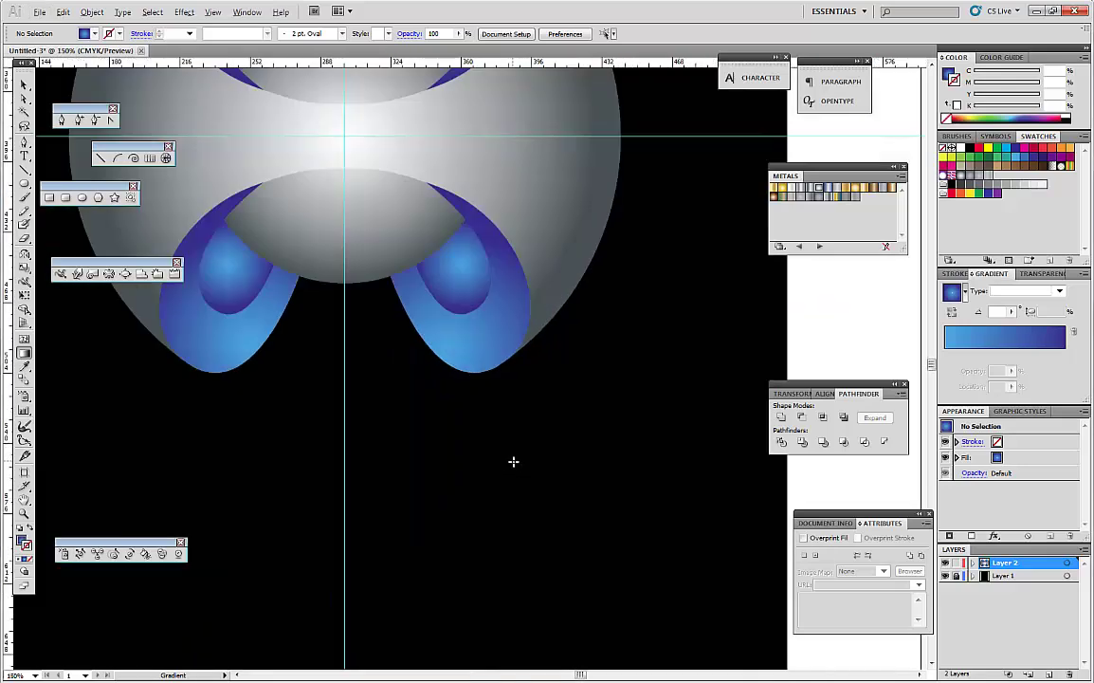
pyautogui.scroll(-2, 513, 461)
pyautogui.scroll(1, 513, 462)
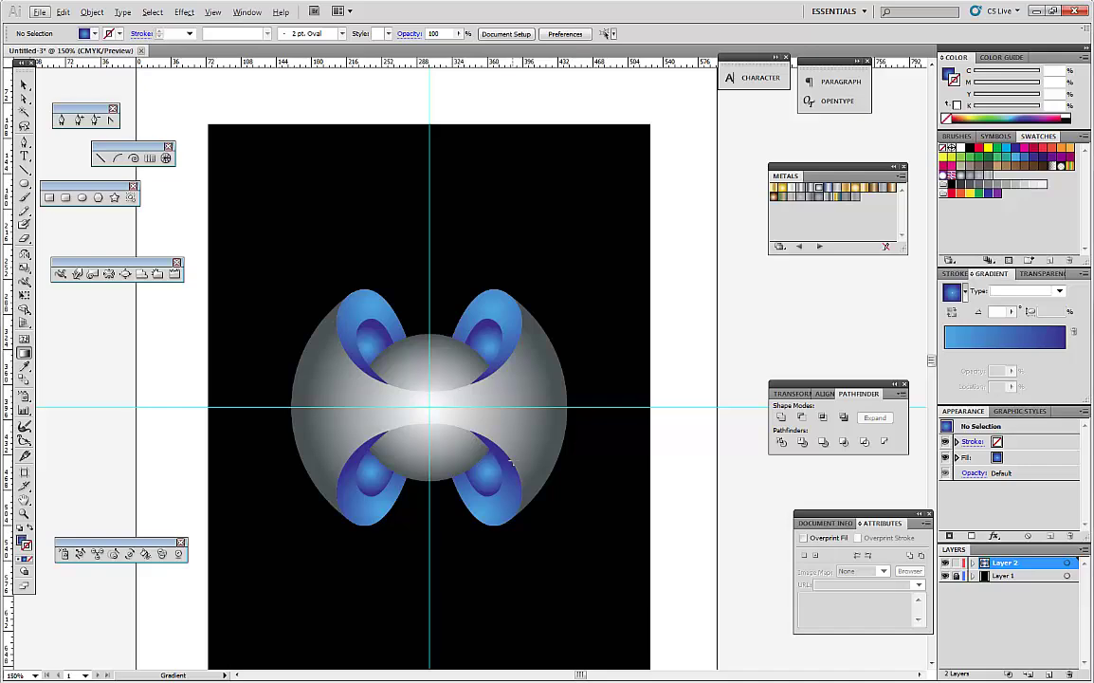
pyautogui.scroll(-2, 536, 457)
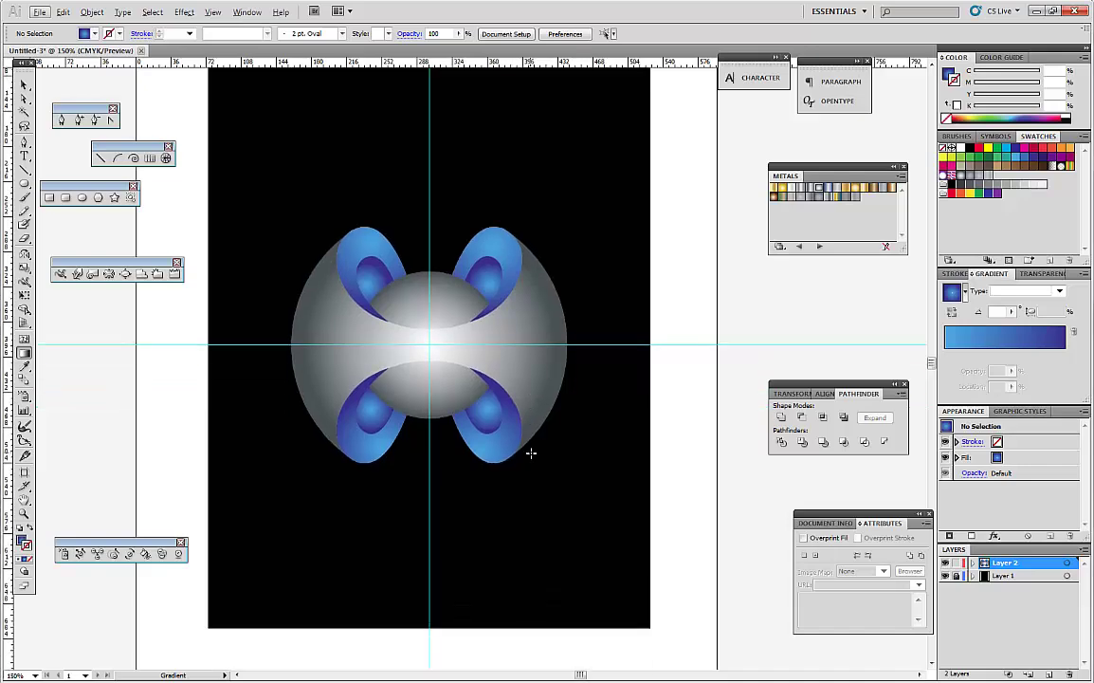
# Step: Hide the guides crossing the logo
pyautogui.press('v')
pyautogui.click(213, 12)
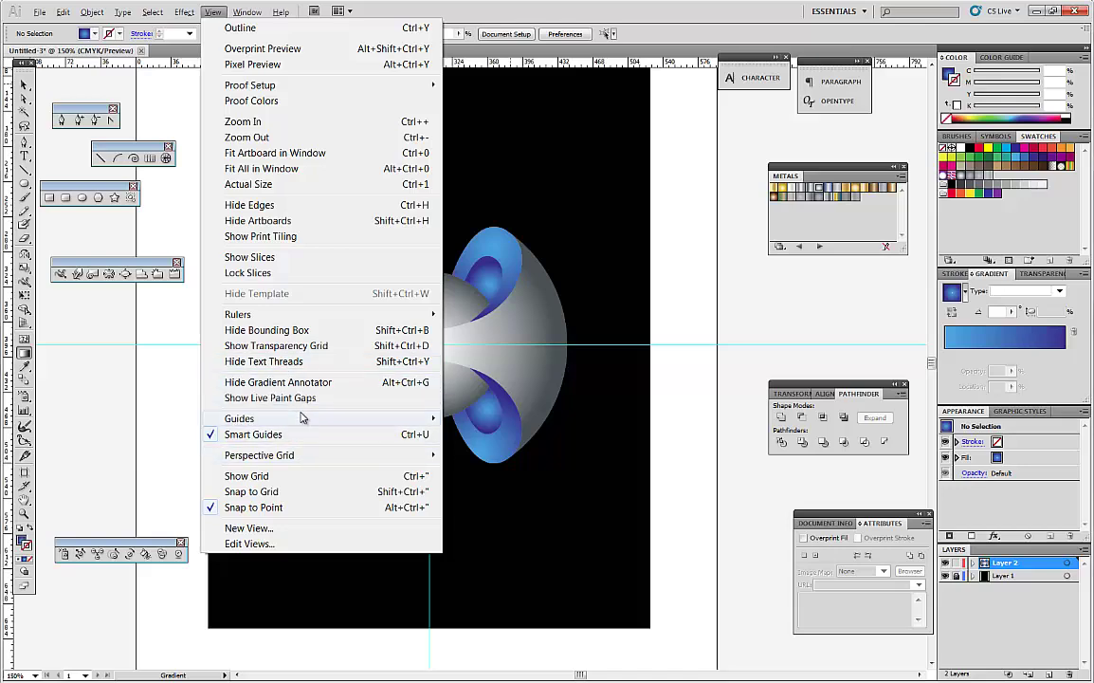
pyautogui.moveTo(301, 420)
pyautogui.click(485, 419)
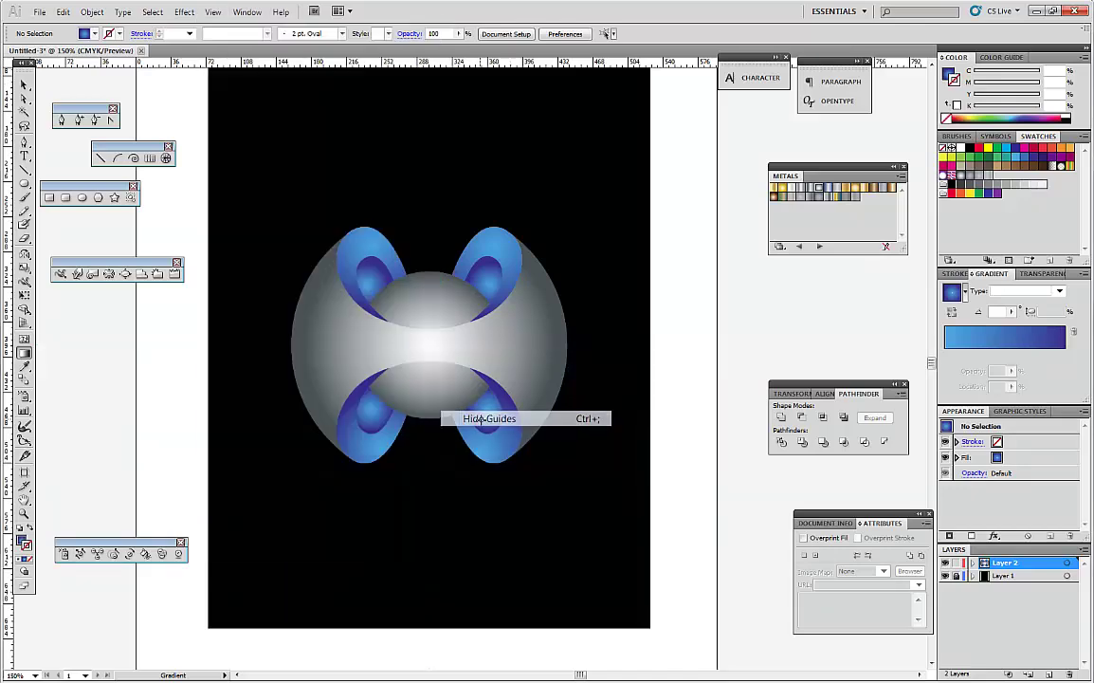
pyautogui.scroll(1, 577, 520)
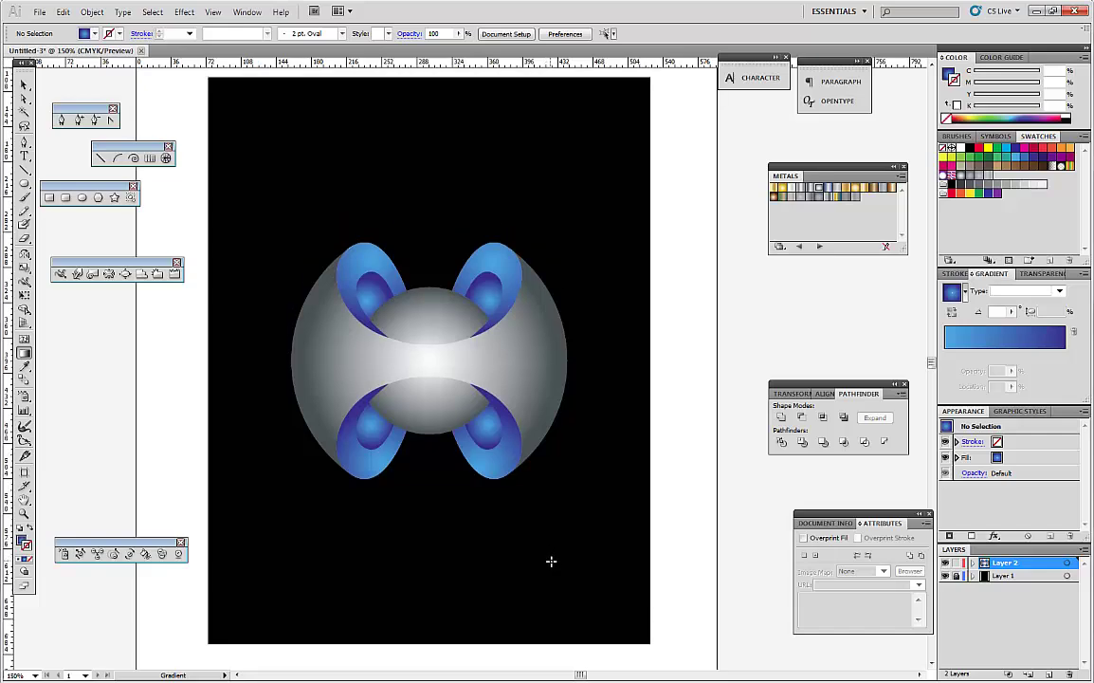
# Step: Add a second fill to the central circle and give it the preset linear gradient fading from black to transparent
pyautogui.moveTo(497, 679)
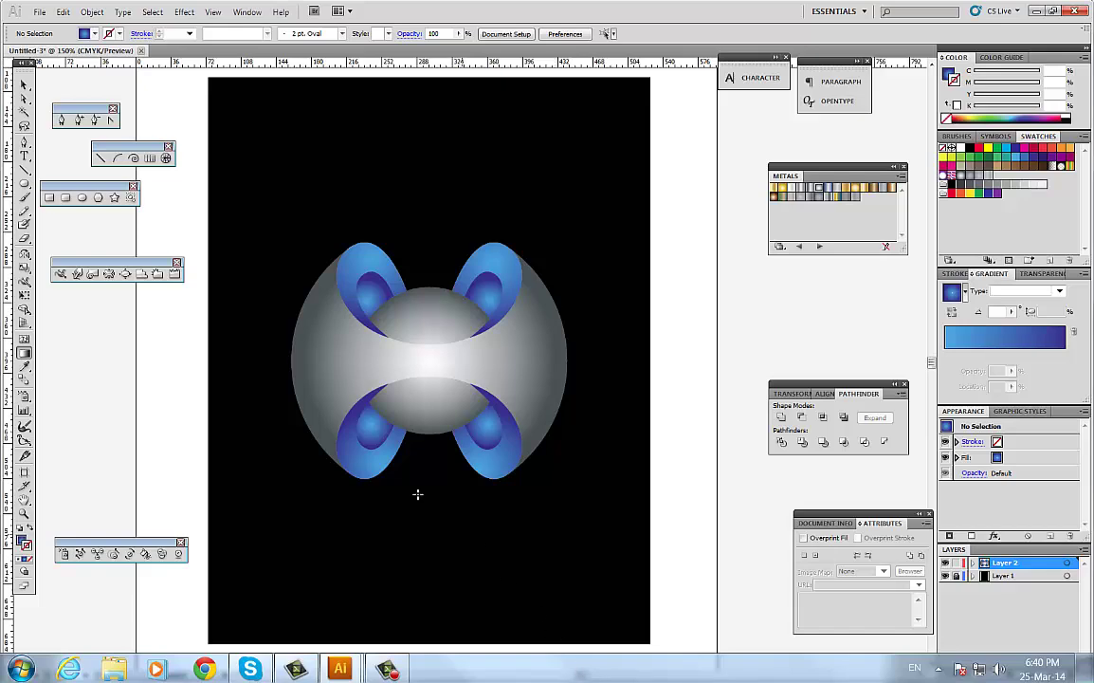
pyautogui.click(23, 85)
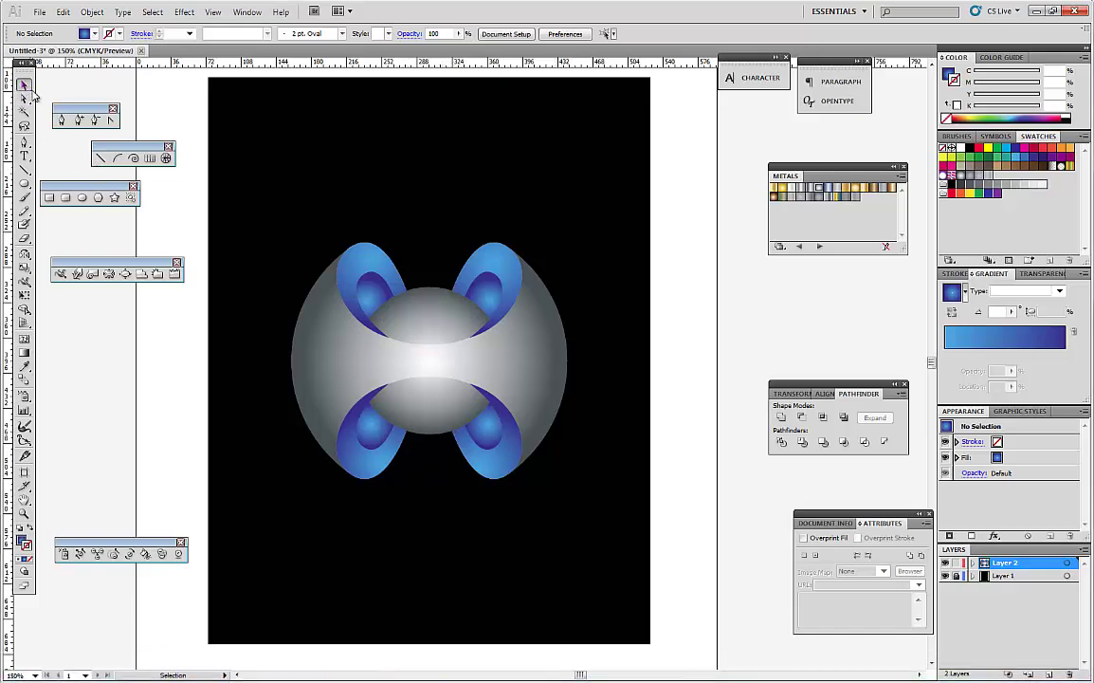
pyautogui.click(464, 417)
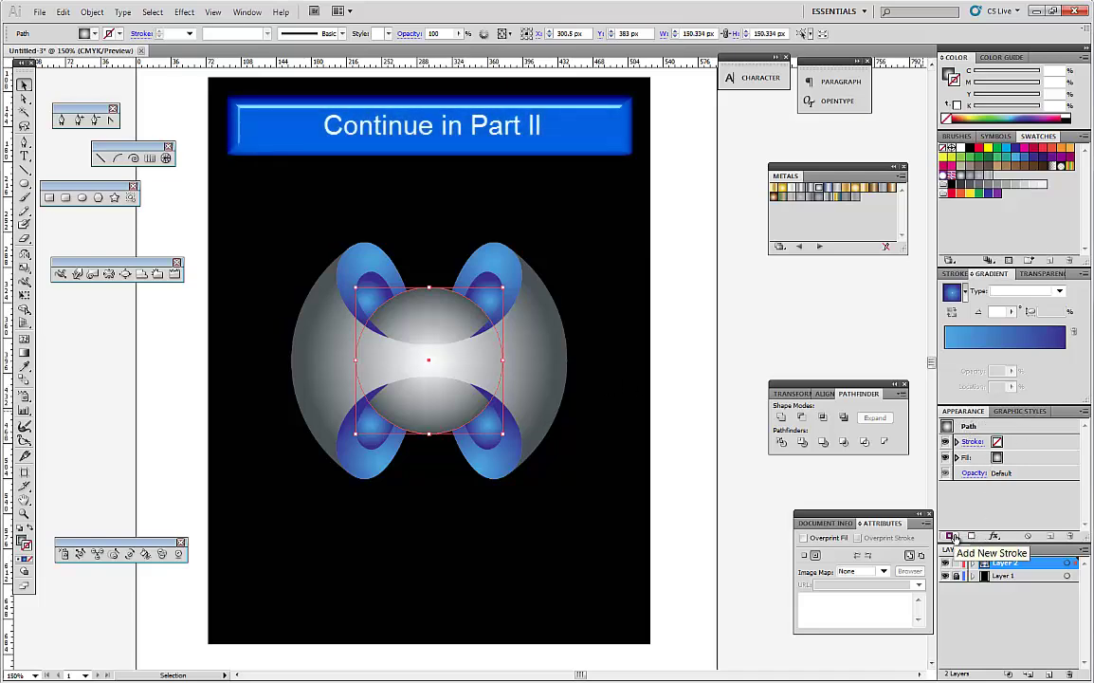
pyautogui.click(976, 538)
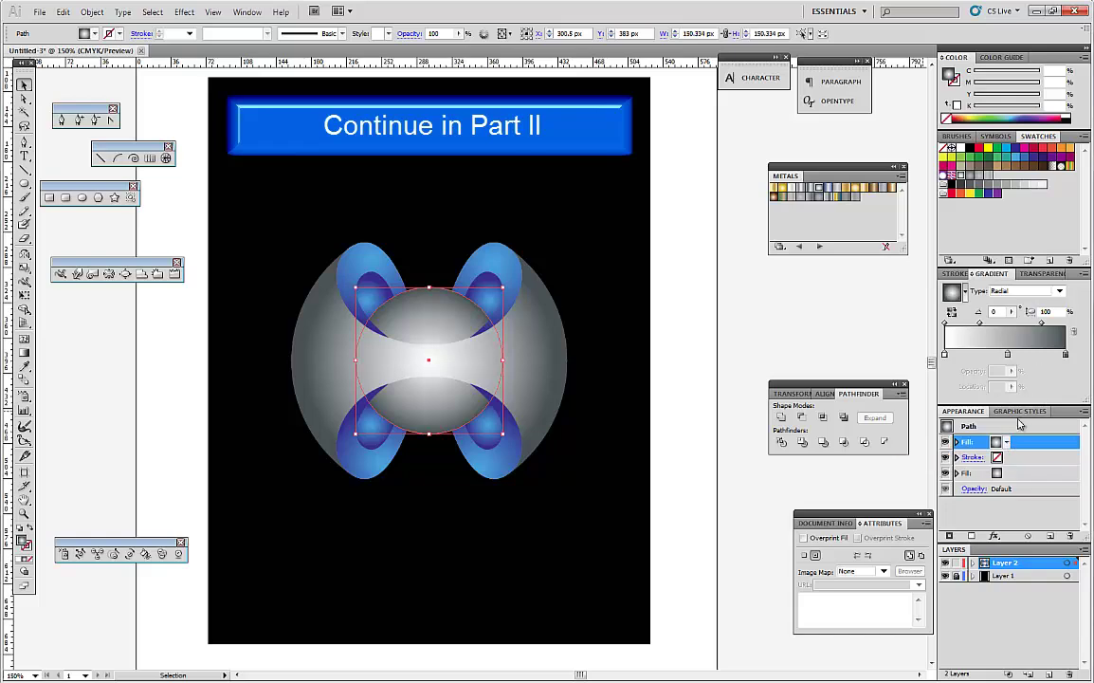
pyautogui.click(965, 292)
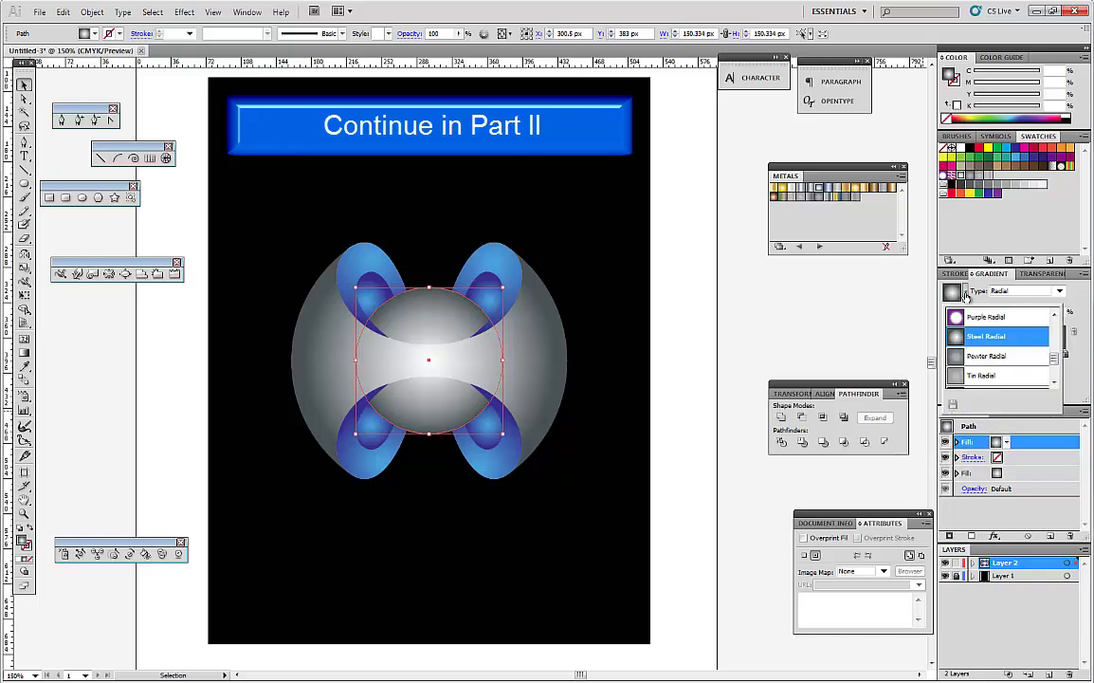
pyautogui.scroll(-1, 1020, 341)
pyautogui.click(986, 319)
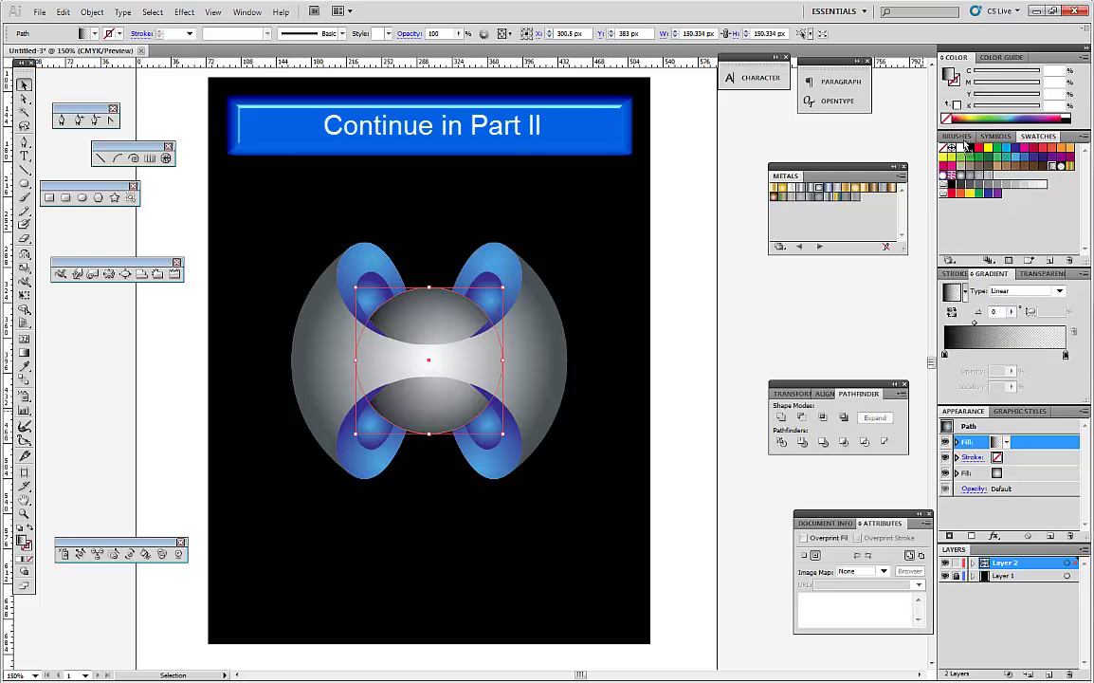
# Step: Recolor both stops of the central circle's new gradient white, keeping the end stop at 0% opacity, and set its type to Radial
pyautogui.click(946, 356)
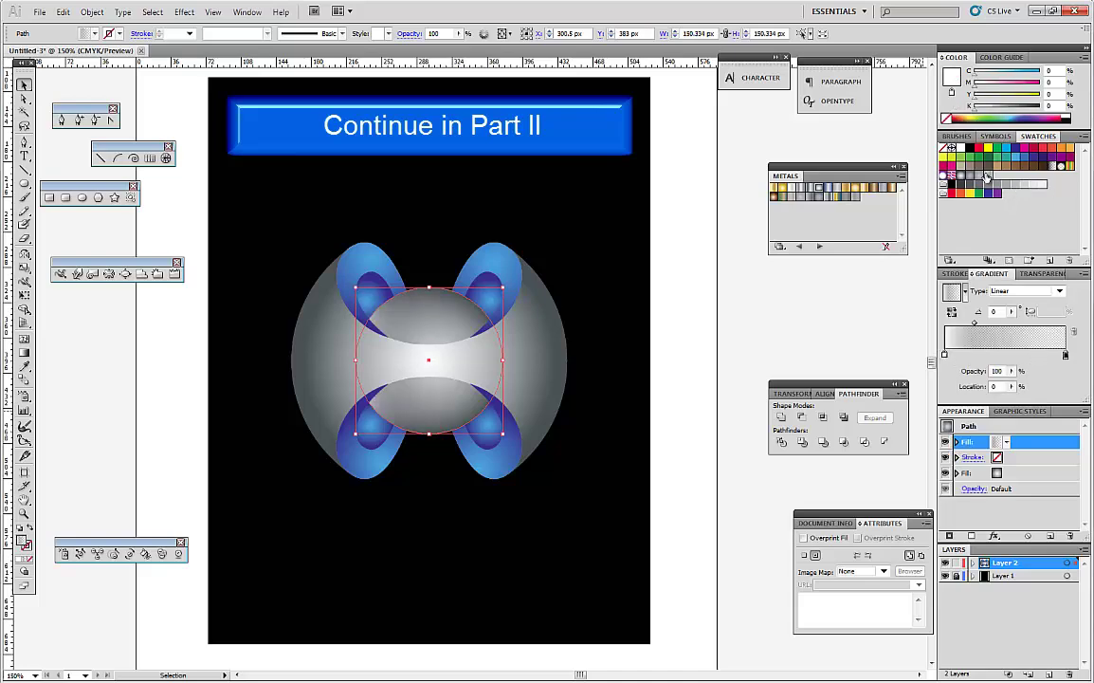
pyautogui.moveTo(963, 152); pyautogui.dragTo(1066, 357)
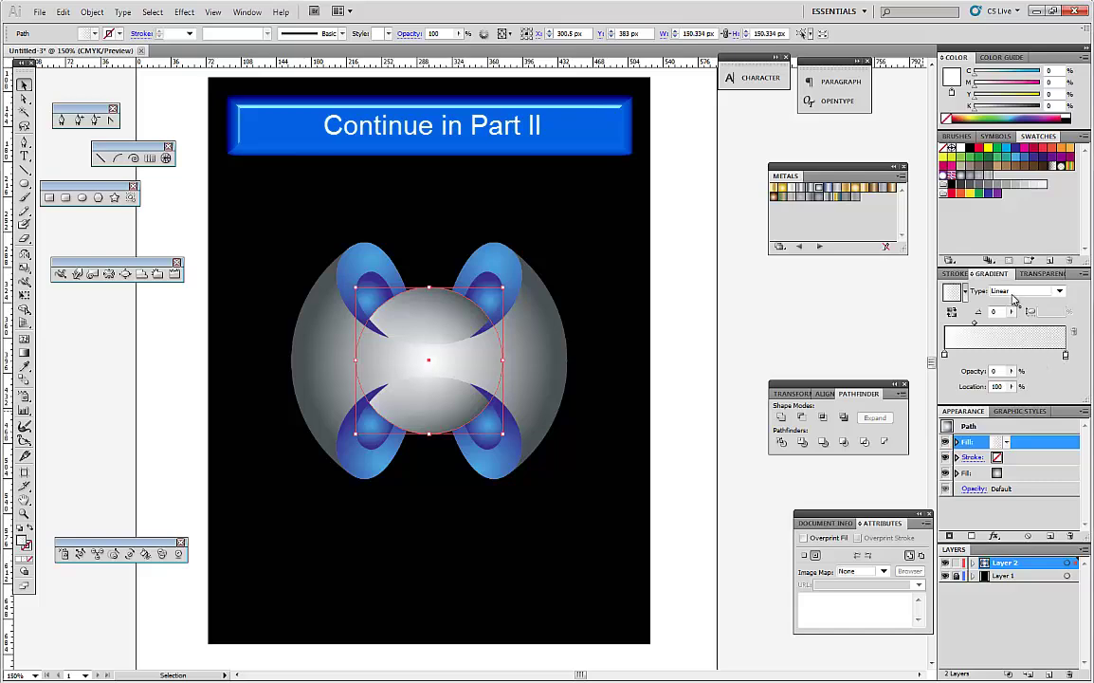
pyautogui.click(1059, 291)
pyautogui.click(1013, 308)
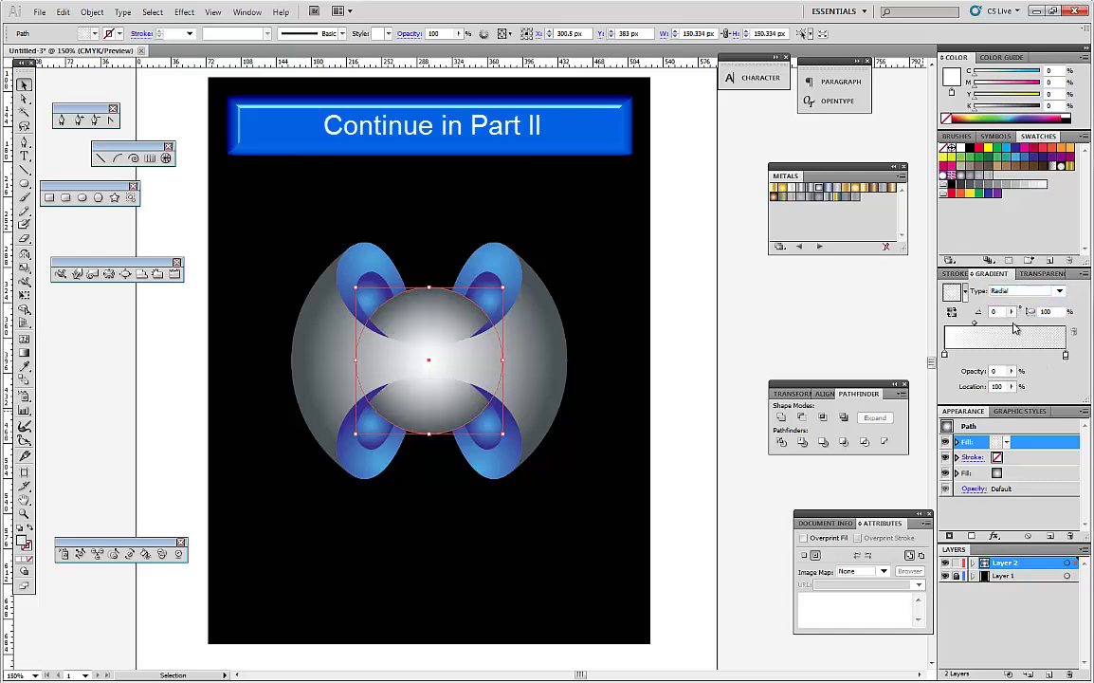